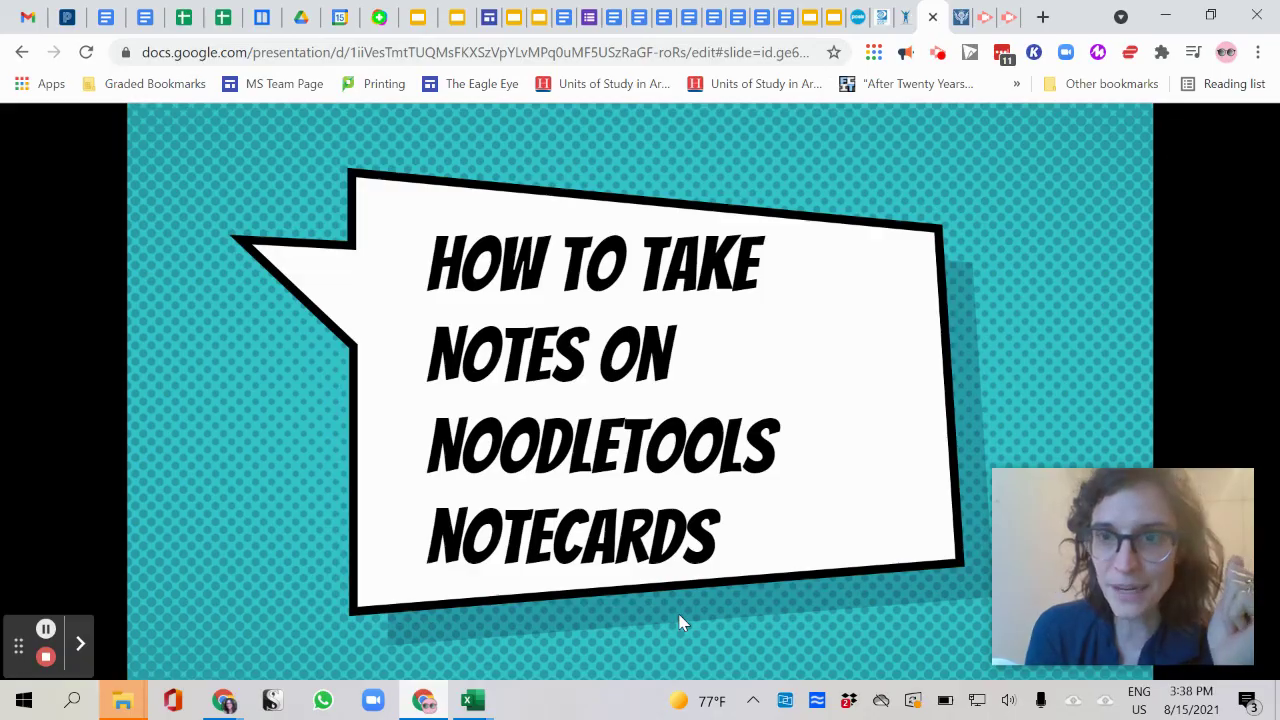
# Start a new notecard for the World Book "Elizabeth I" source in NoodleTools.
pyautogui.click(882, 26)
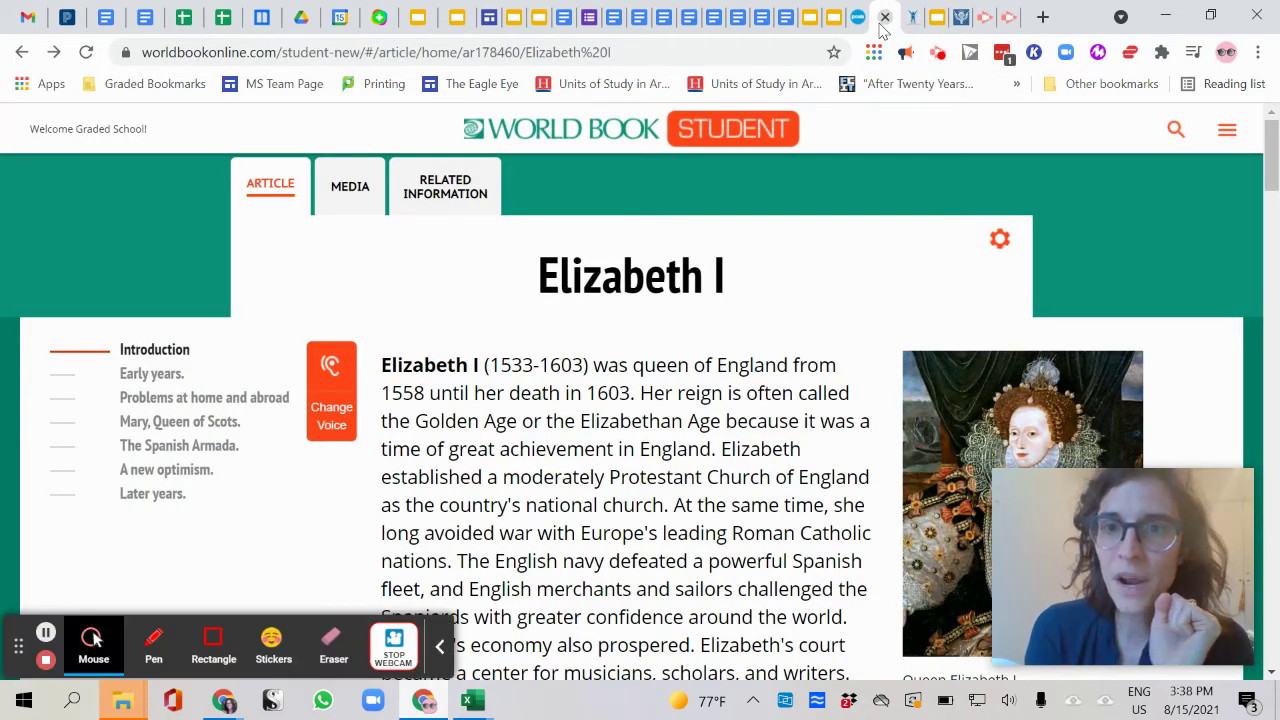
pyautogui.click(906, 26)
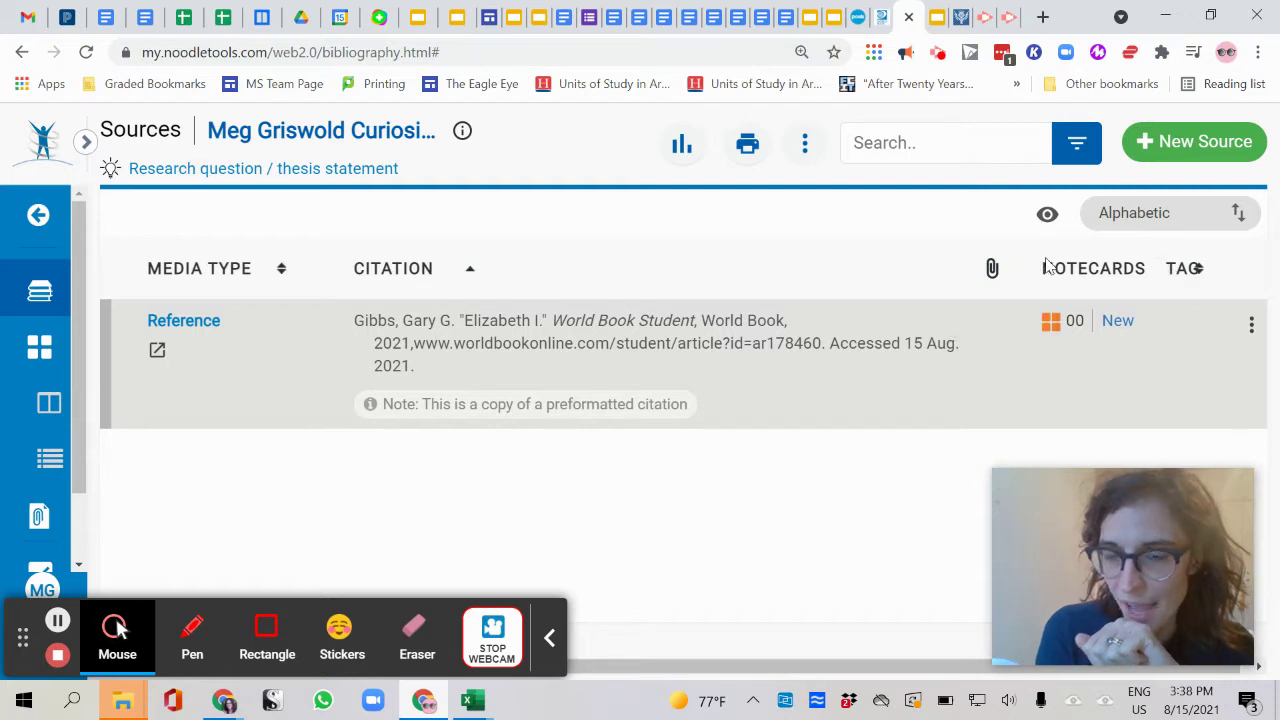
pyautogui.click(1118, 322)
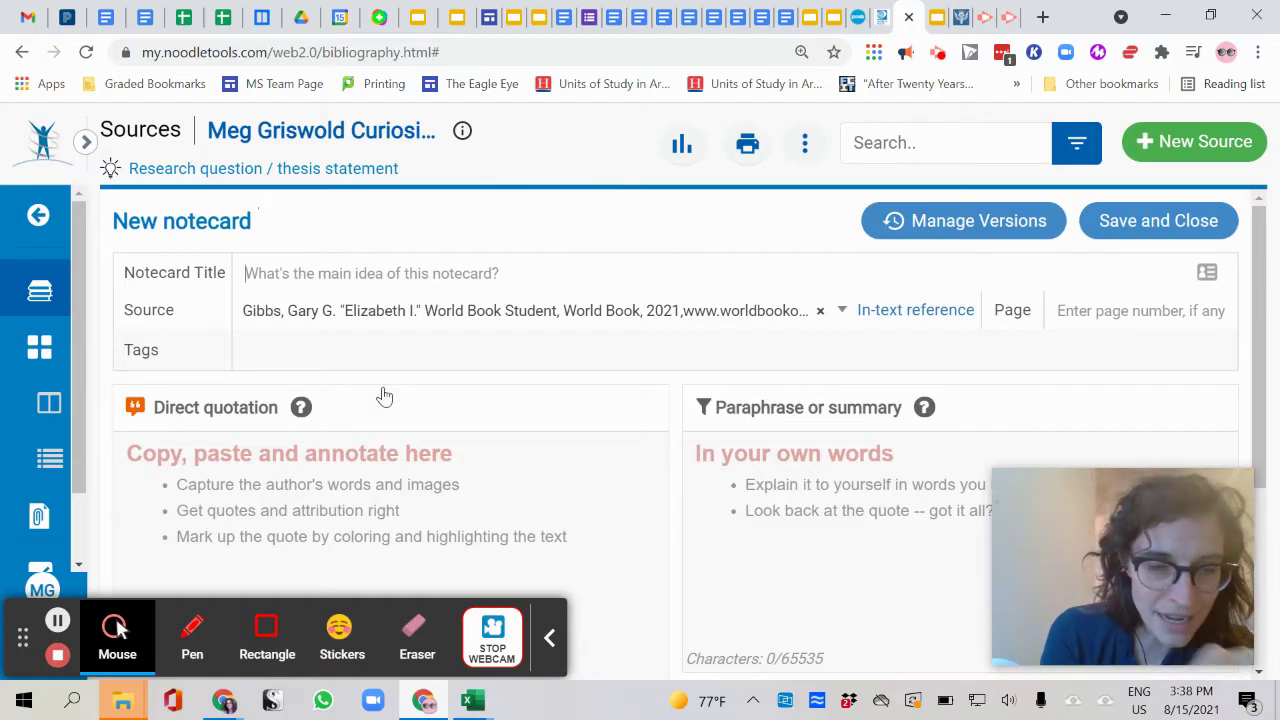
pyautogui.scroll(-2, 430, 493)
pyautogui.scroll(2, 431, 497)
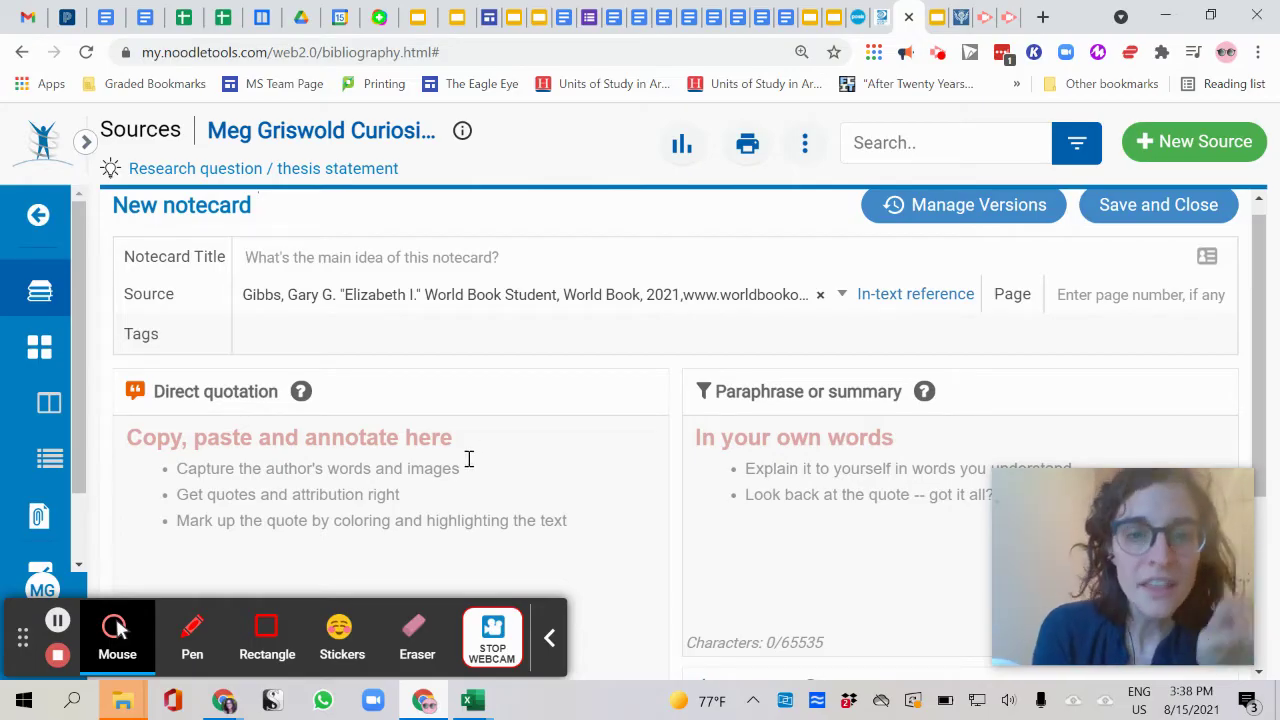
pyautogui.scroll(-1, 469, 459)
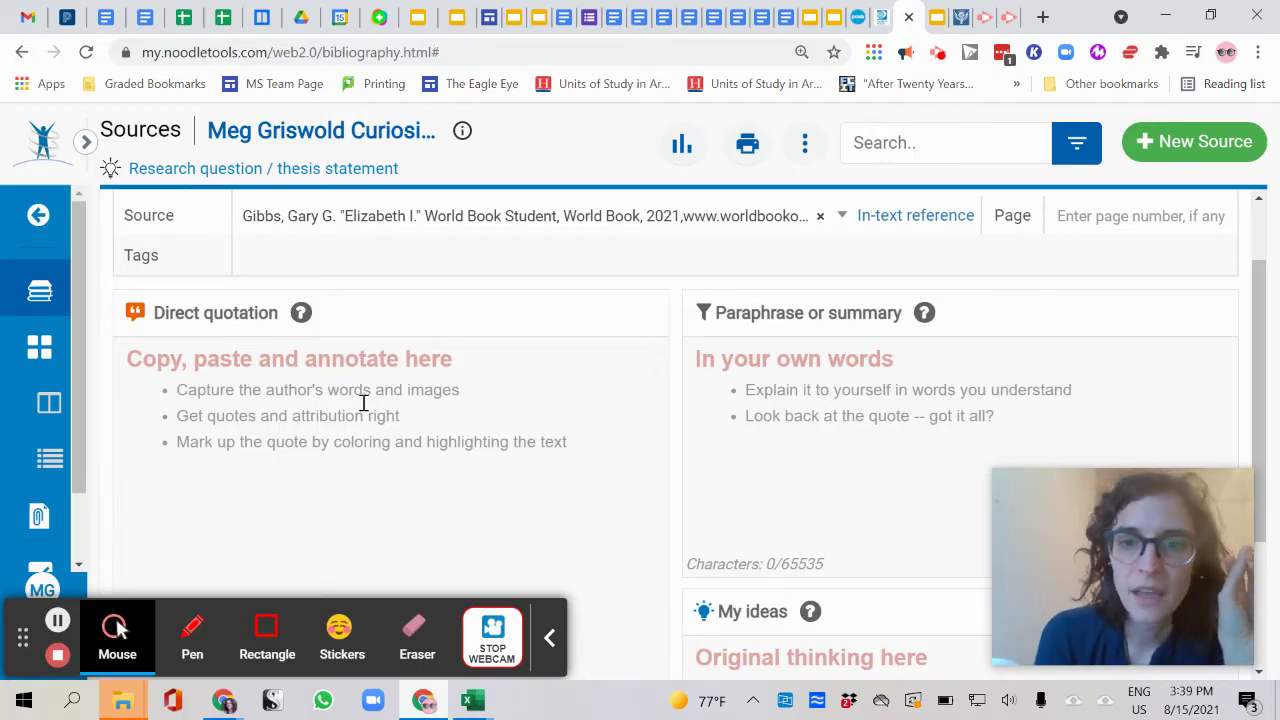
# Start a bulleted list in the notecard's Paraphrase or summary field.
pyautogui.moveTo(924, 318)
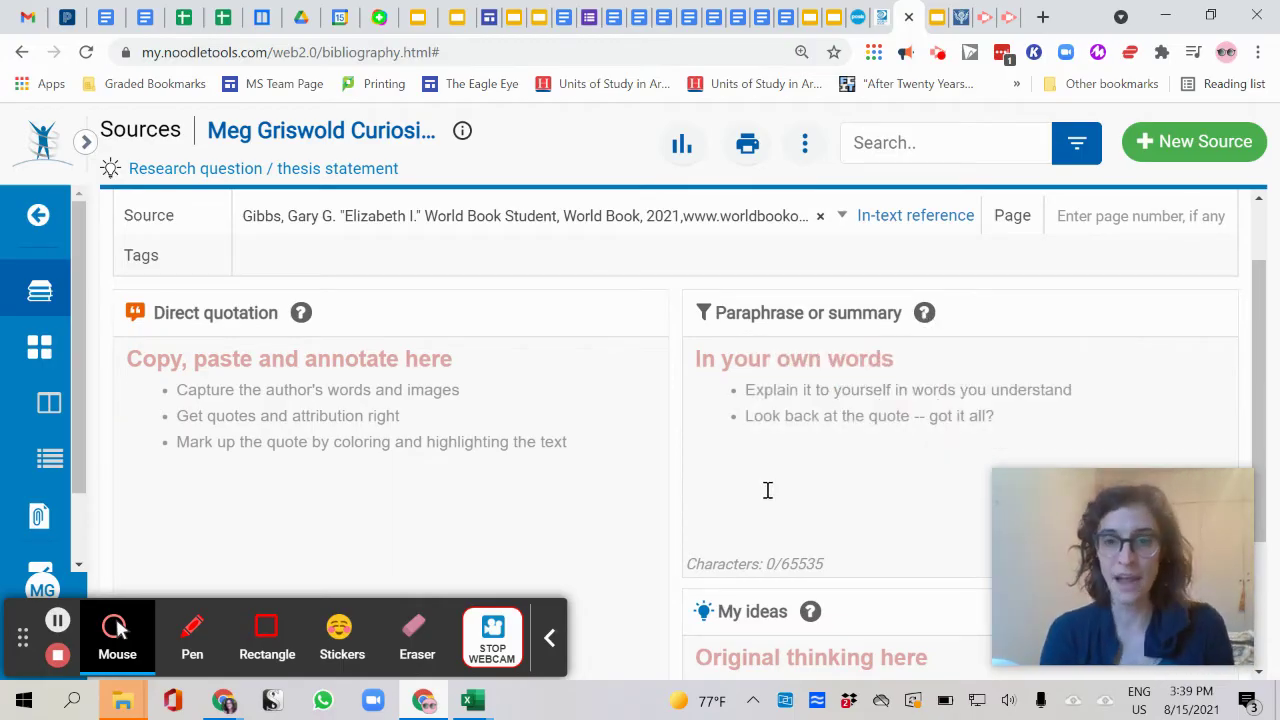
pyautogui.click(754, 435)
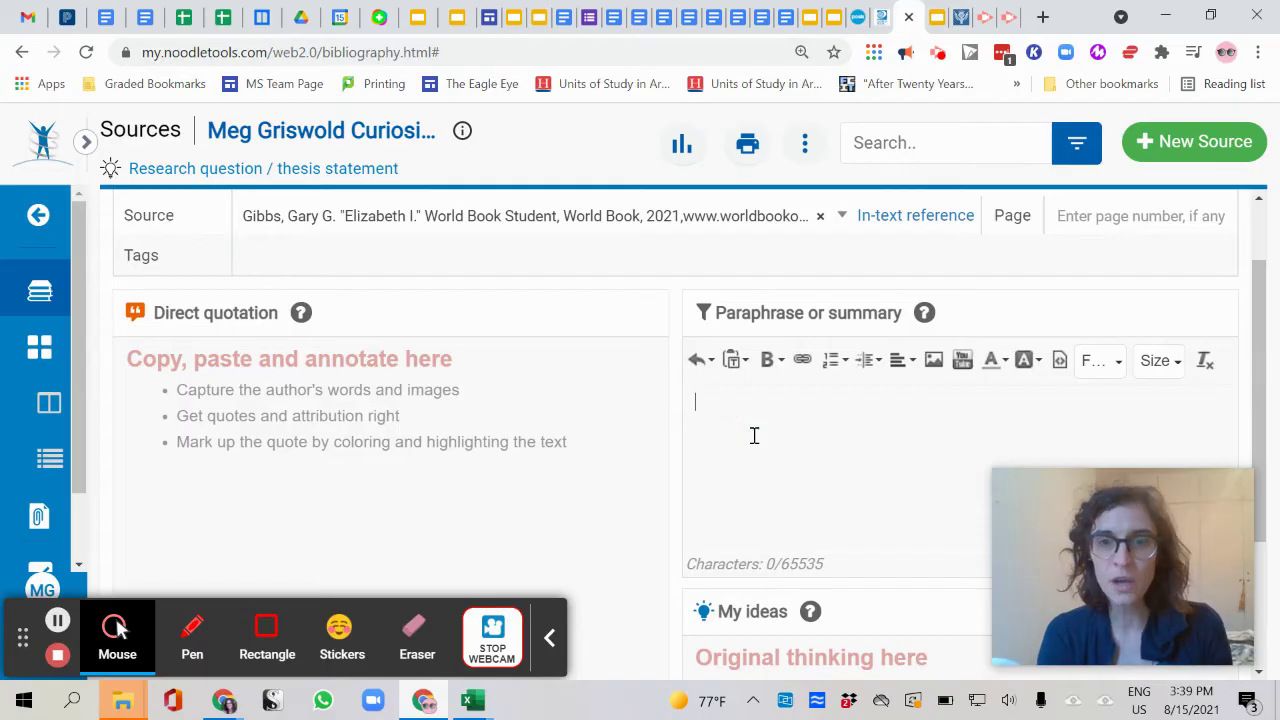
pyautogui.click(846, 366)
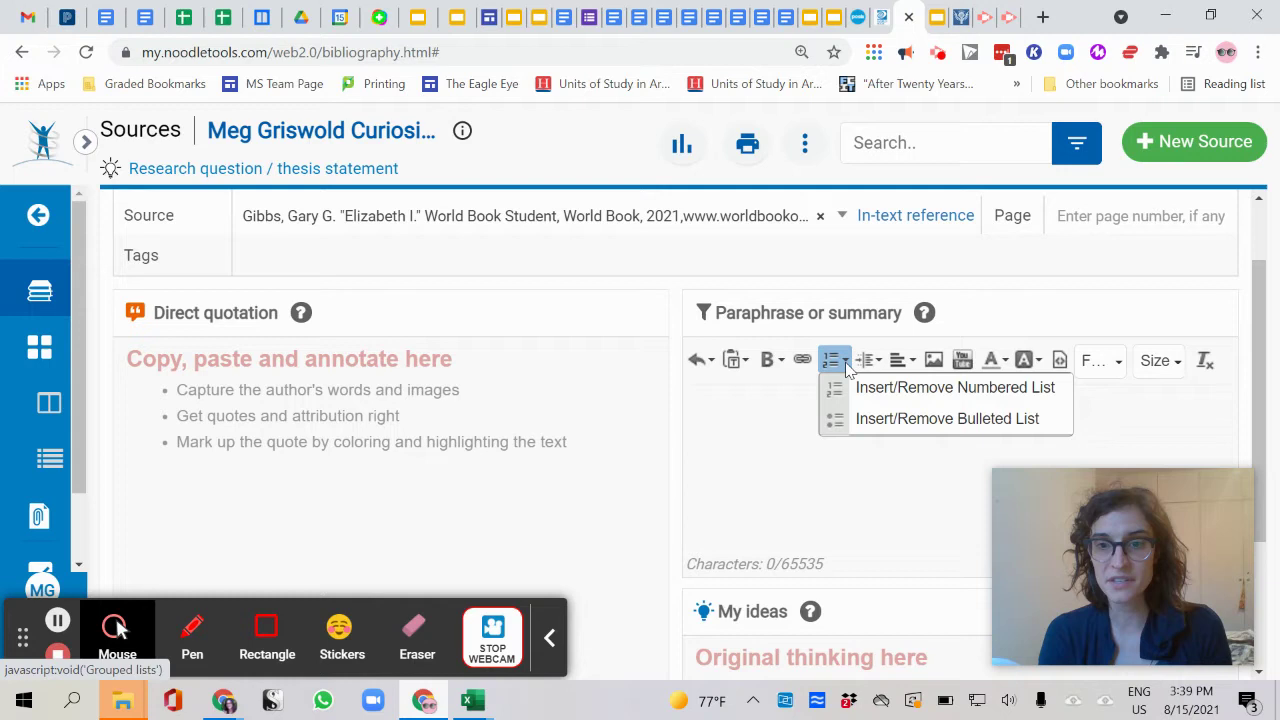
pyautogui.click(846, 366)
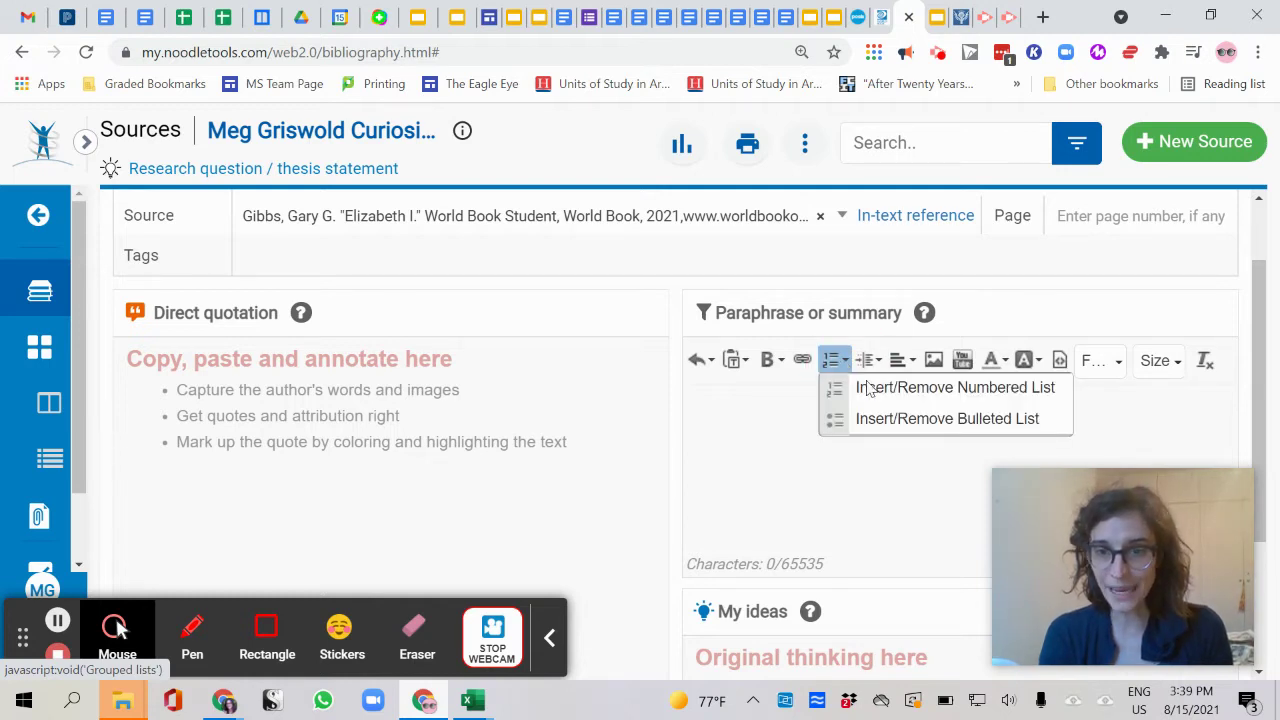
pyautogui.click(871, 418)
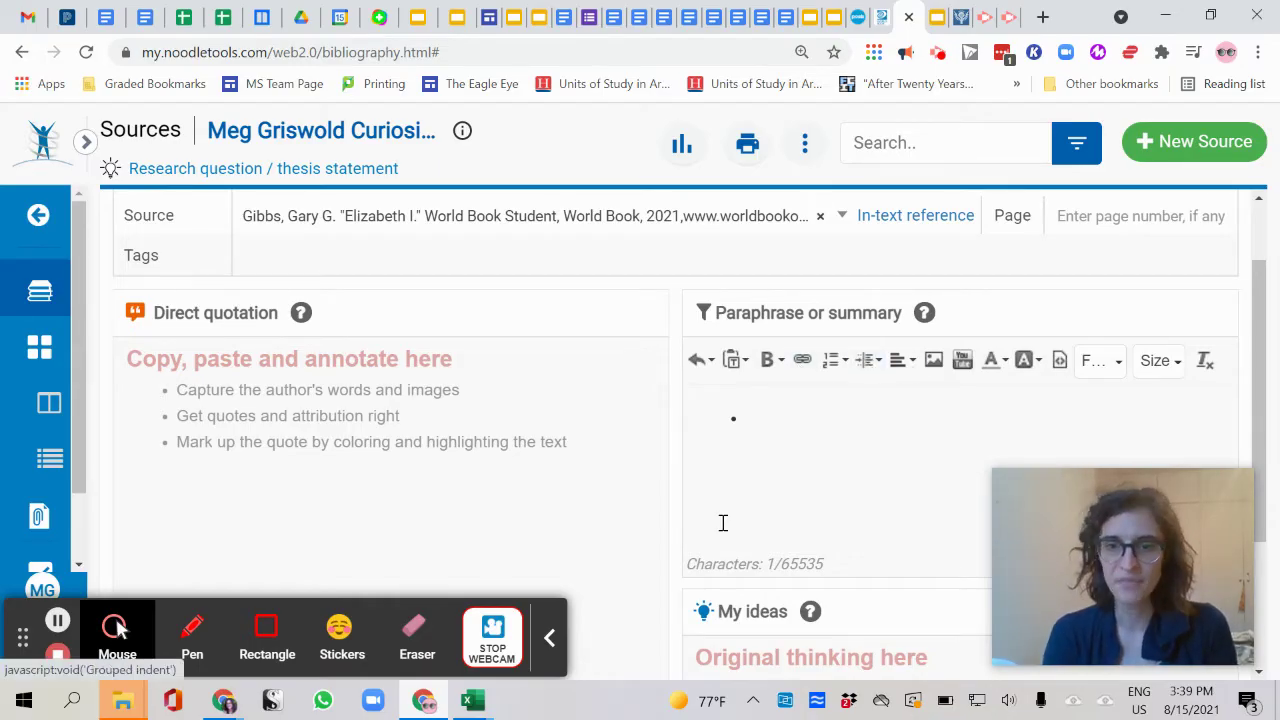
pyautogui.scroll(-2, 723, 523)
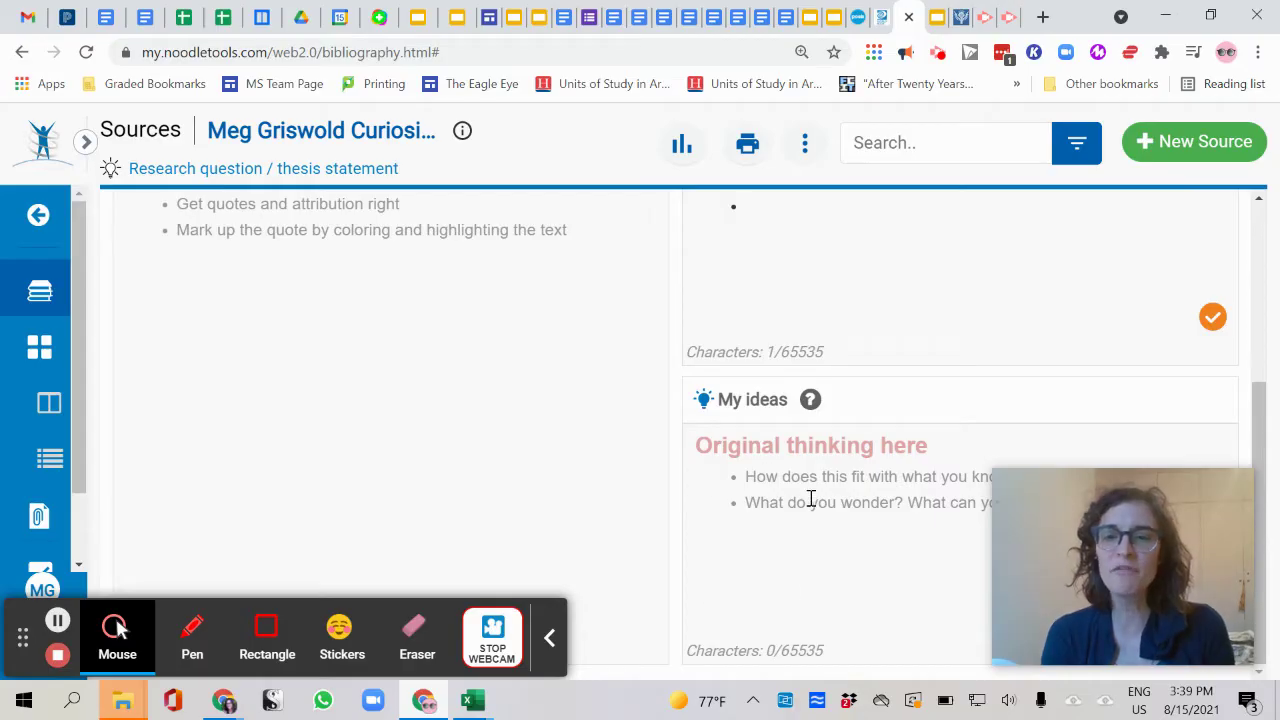
pyautogui.moveTo(1096, 540); pyautogui.dragTo(422, 529)
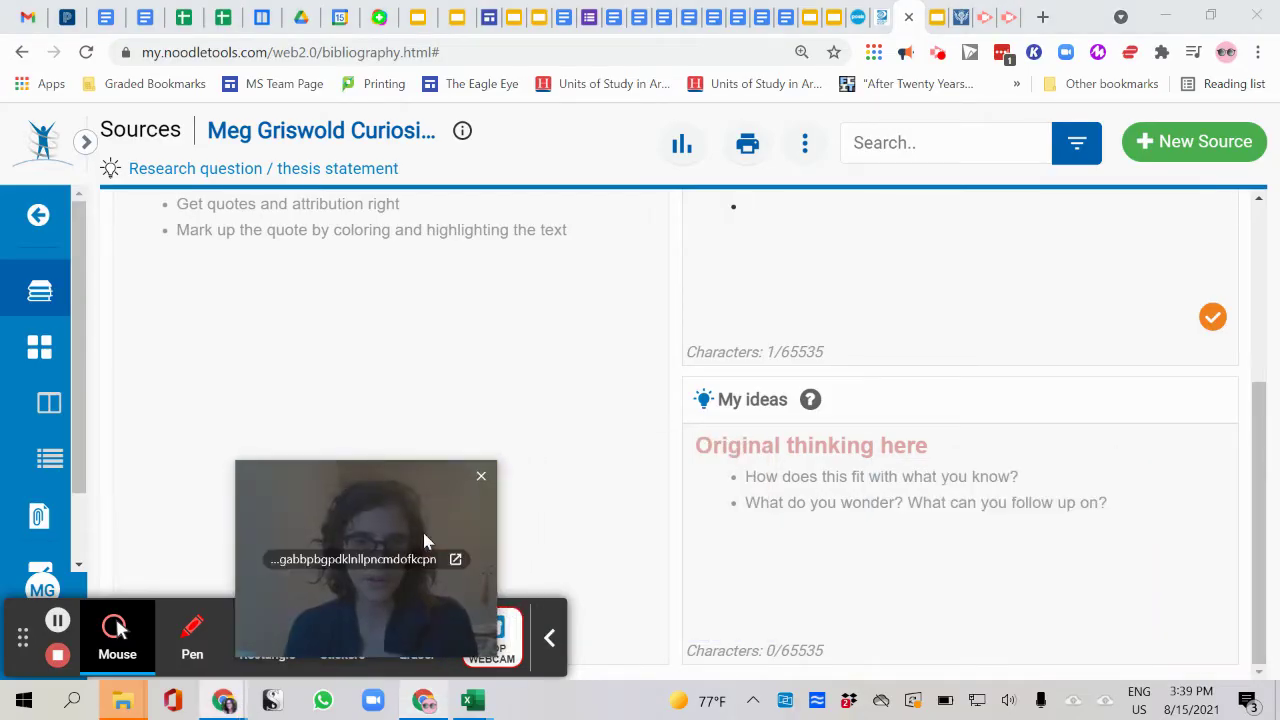
pyautogui.click(546, 641)
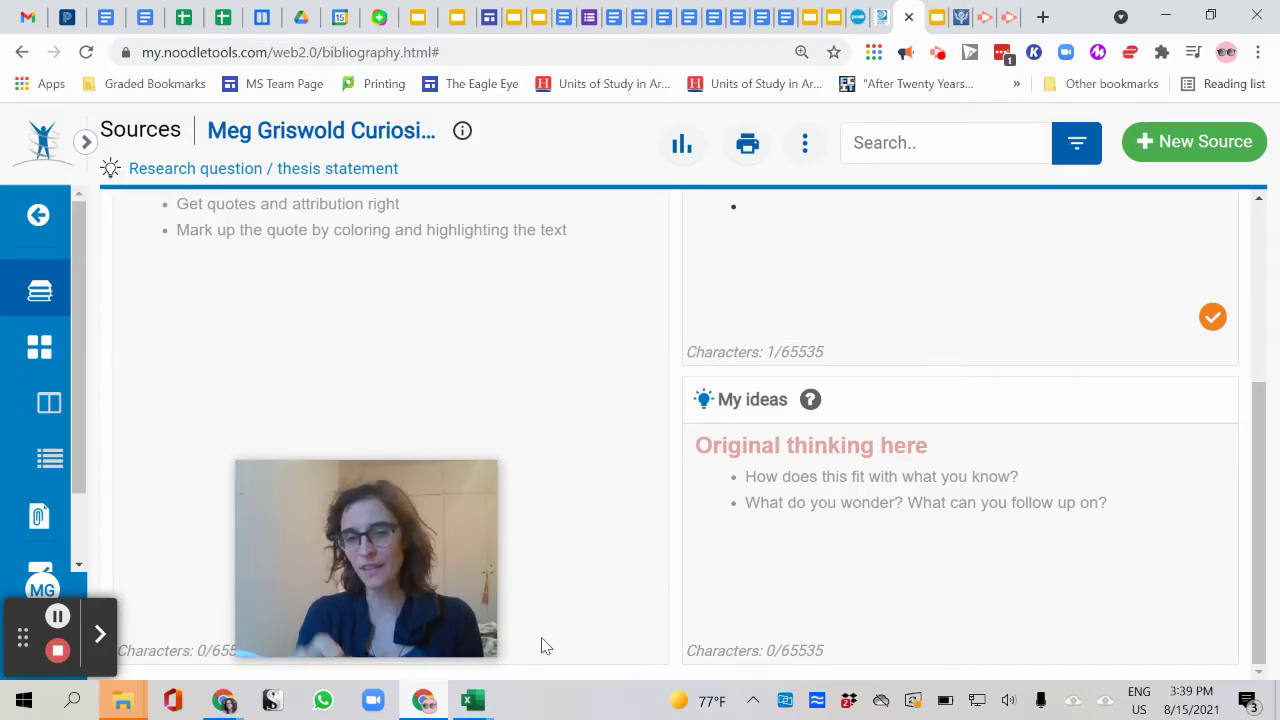
pyautogui.moveTo(486, 605)
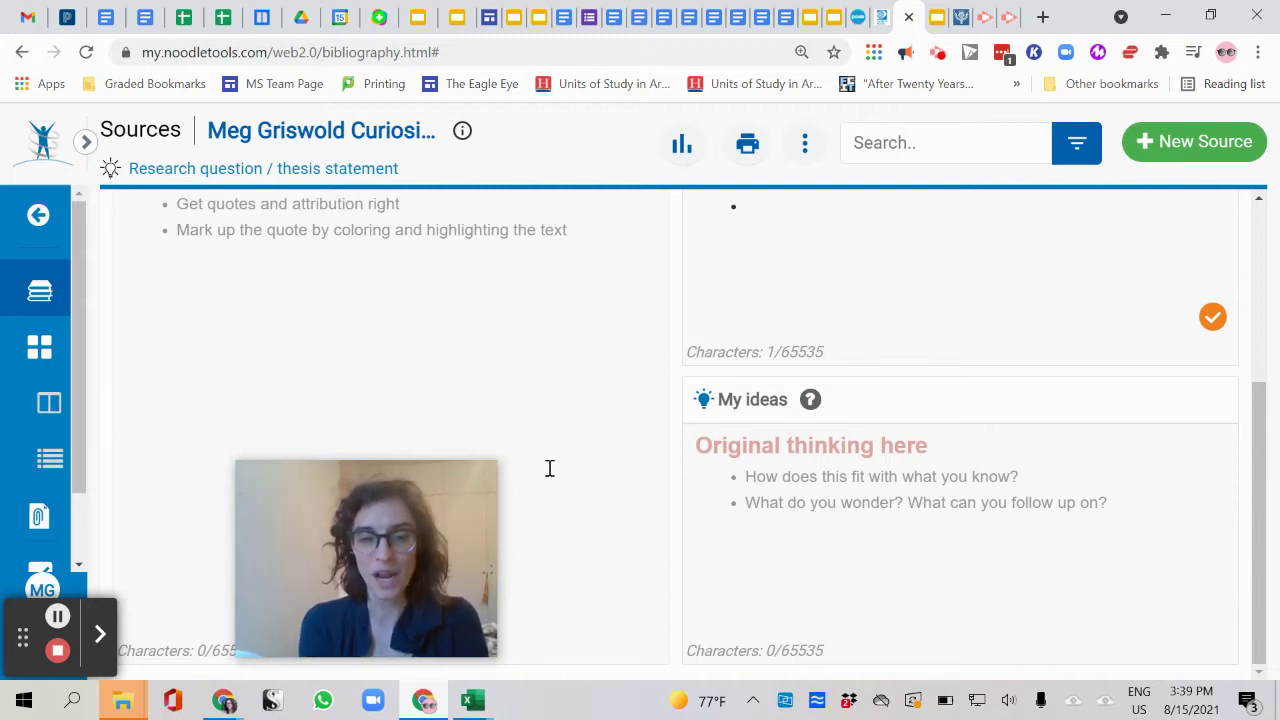
pyautogui.moveTo(446, 597); pyautogui.dragTo(1103, 556)
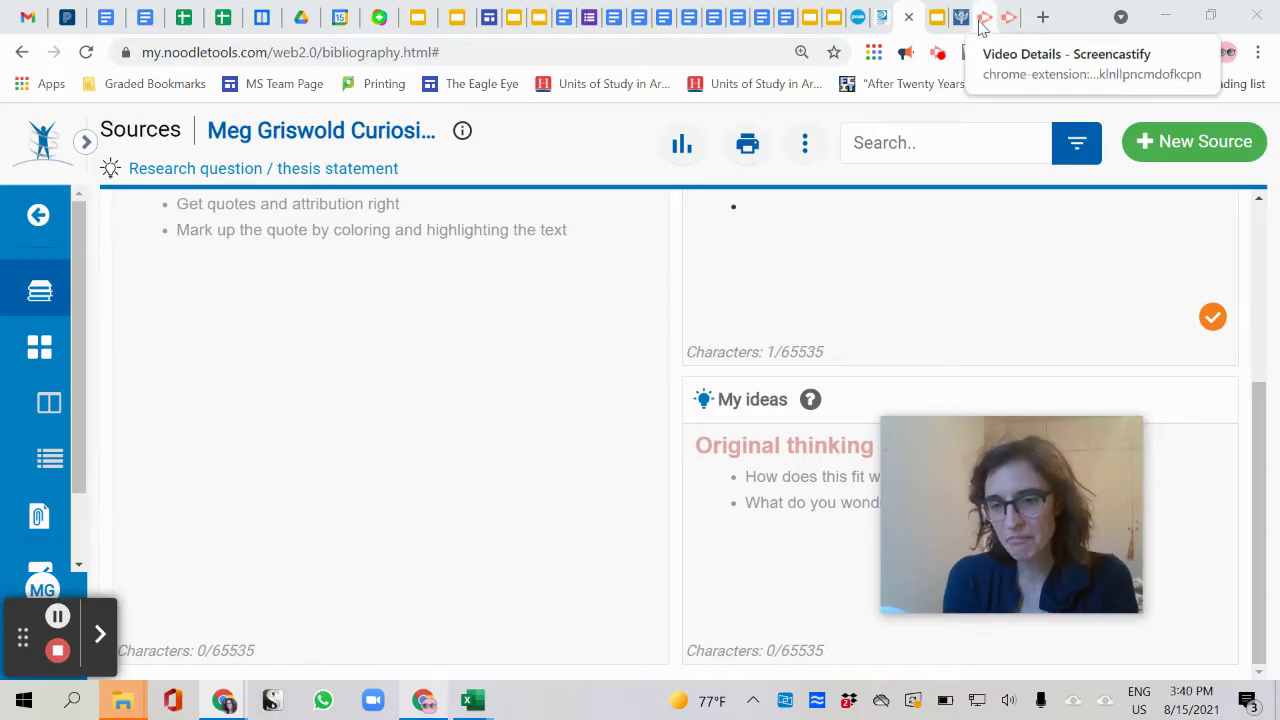
# Detach NoodleTools into its own window beside the Britannica Elizabeth I article and collapse the article's contents sidebar.
pyautogui.click(910, 17)
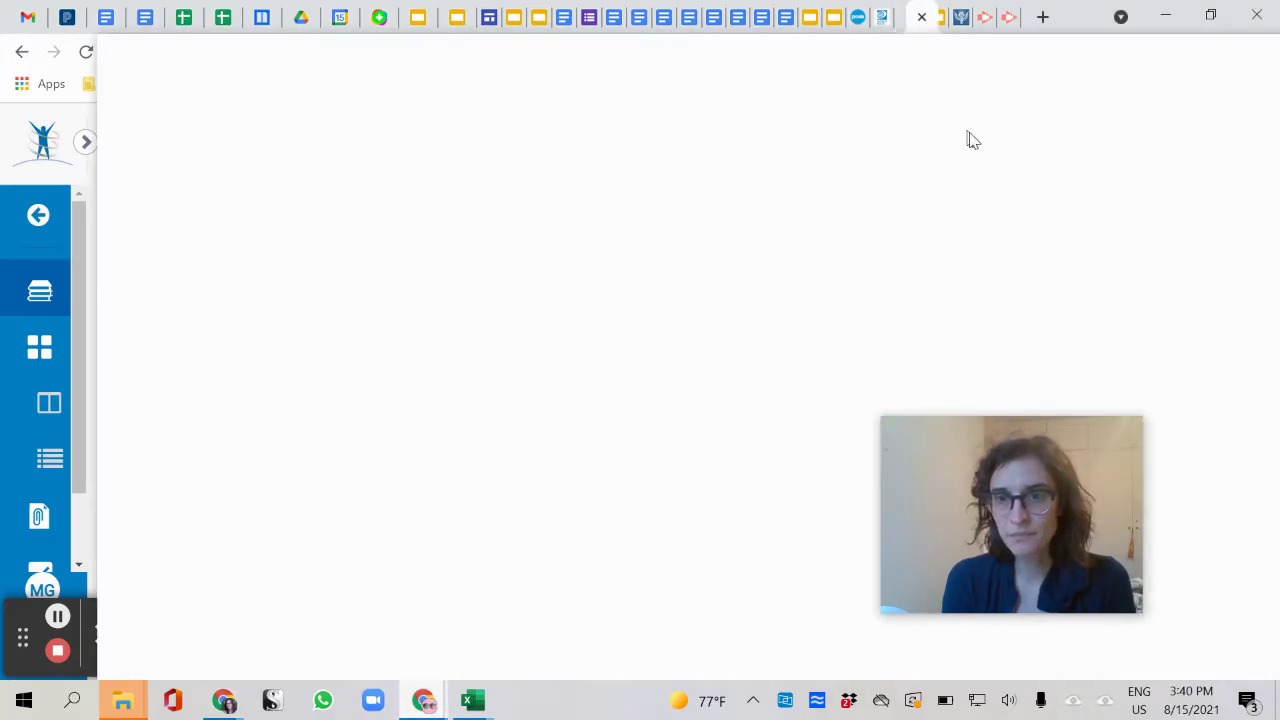
pyautogui.moveTo(967, 140); pyautogui.dragTo(1279, 158)
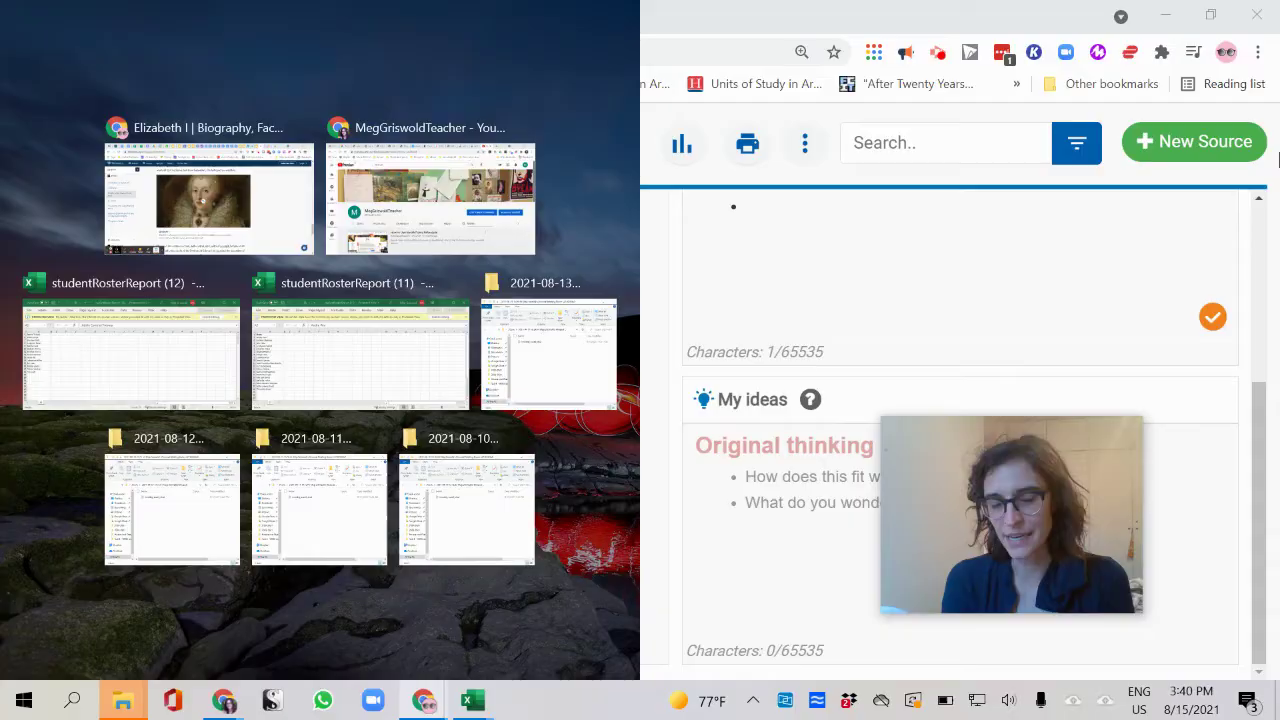
pyautogui.click(231, 205)
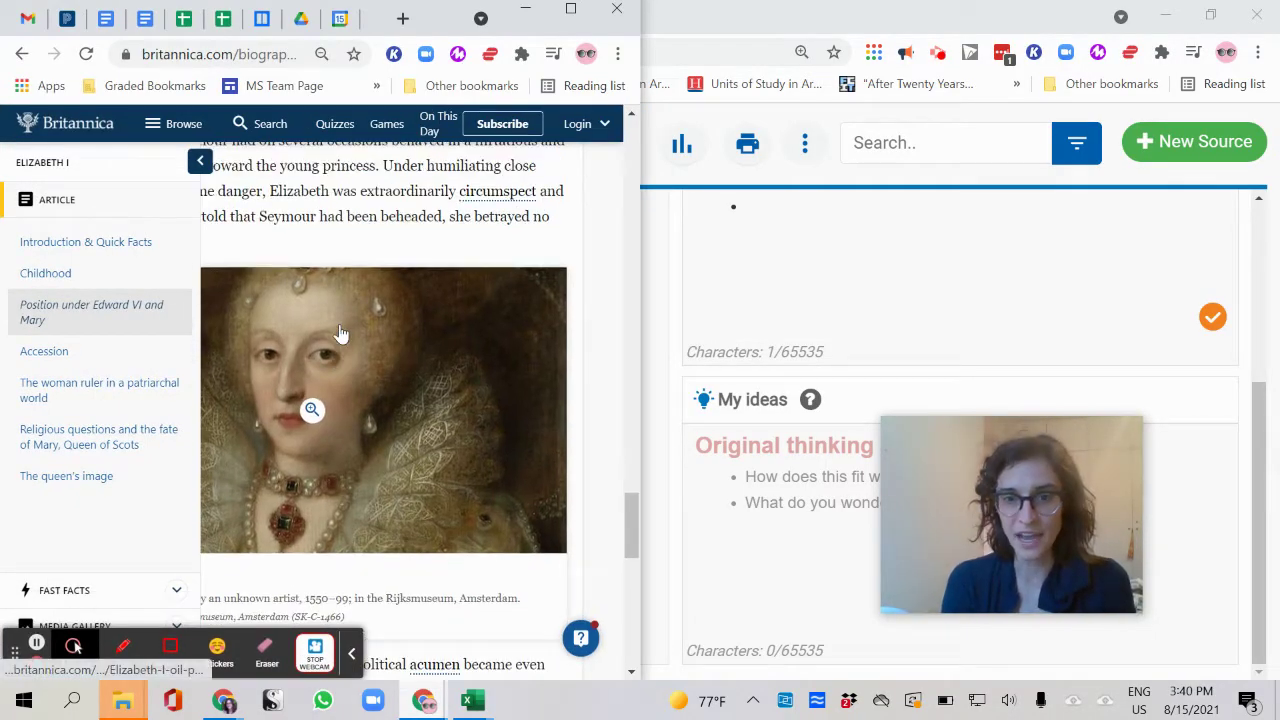
pyautogui.scroll(9, 340, 333)
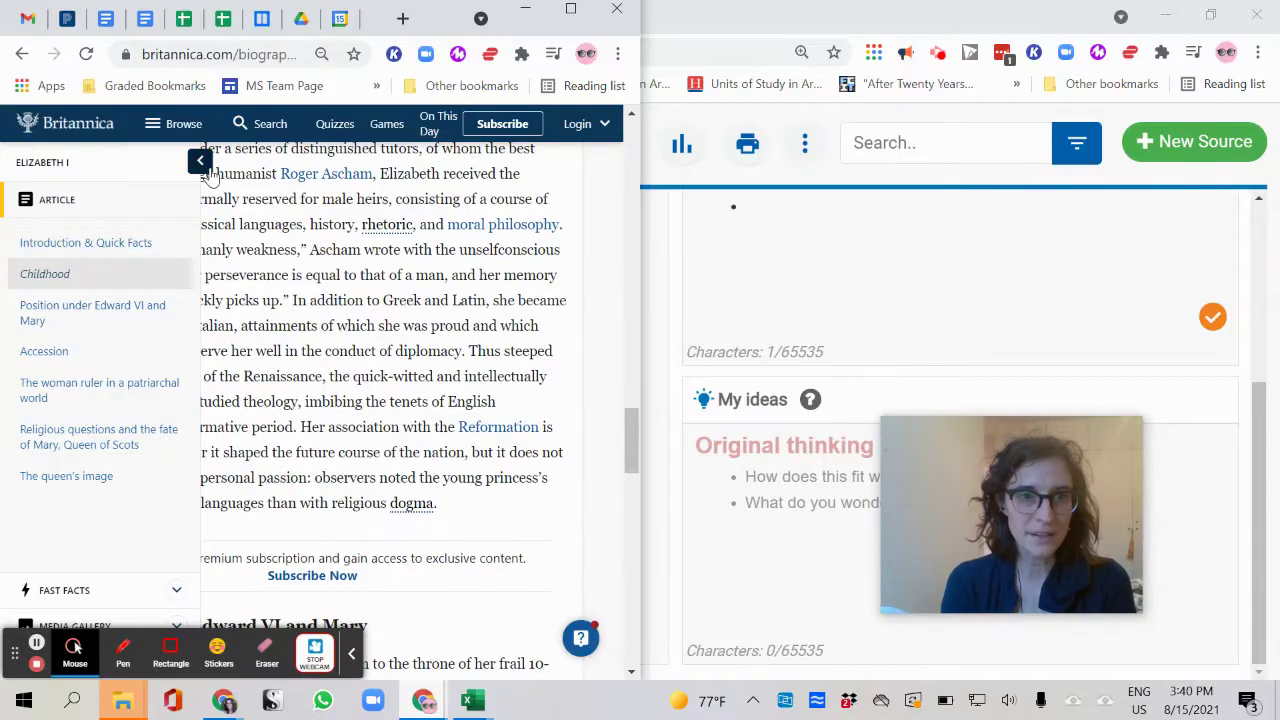
pyautogui.click(205, 168)
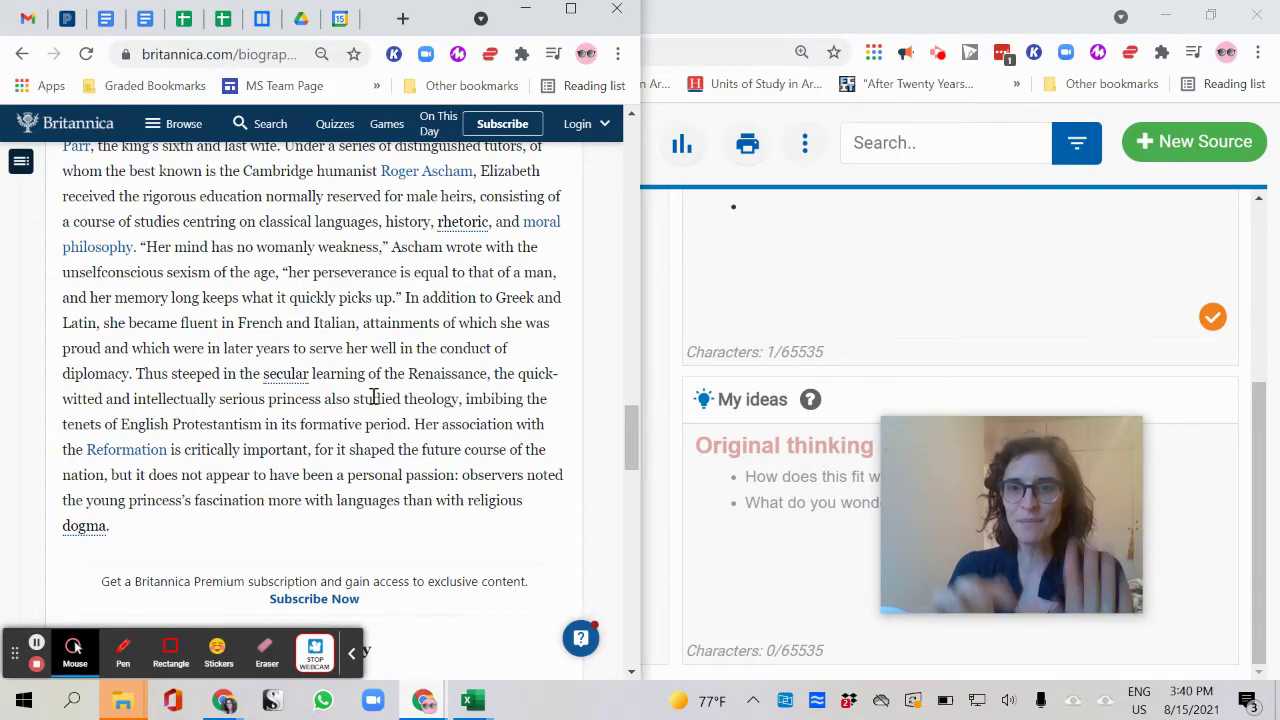
# Tile the NoodleTools window again at half-screen width beside the Britannica article, bringing the notecard's quotation and paraphrase fields into view.
pyautogui.doubleClick(1015, 14)
pyautogui.press('super+Right')
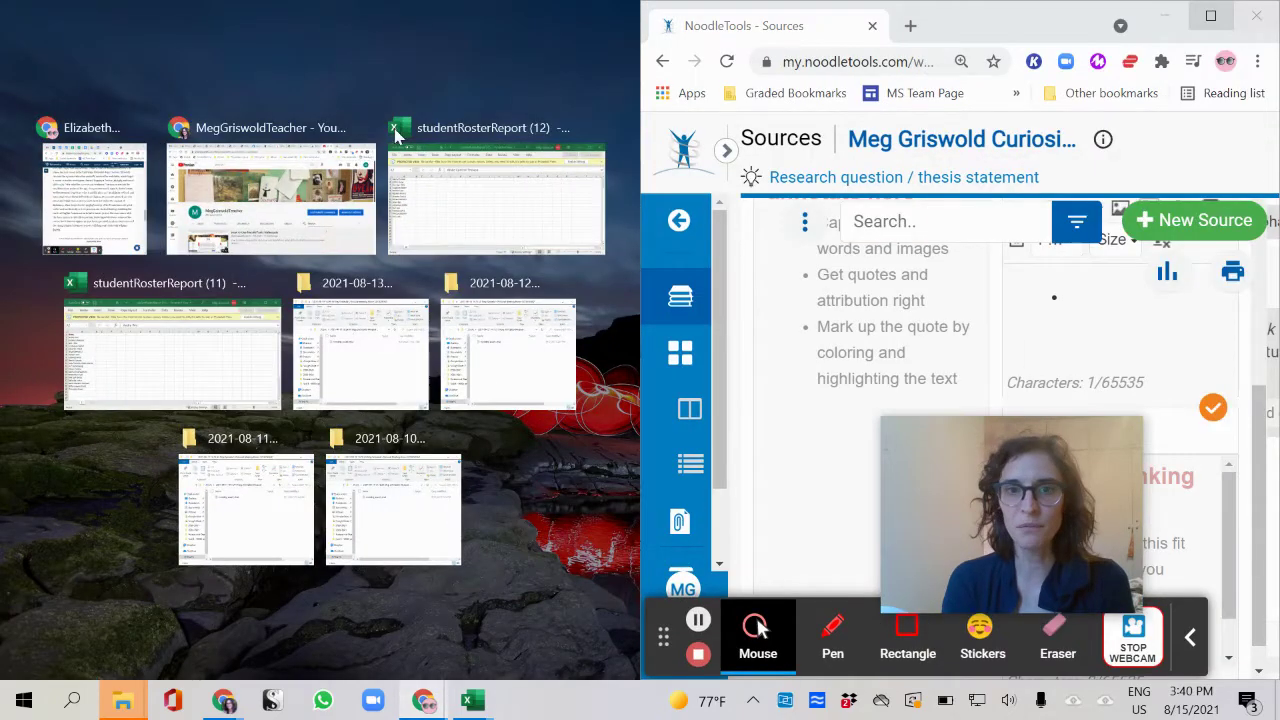
pyautogui.click(93, 243)
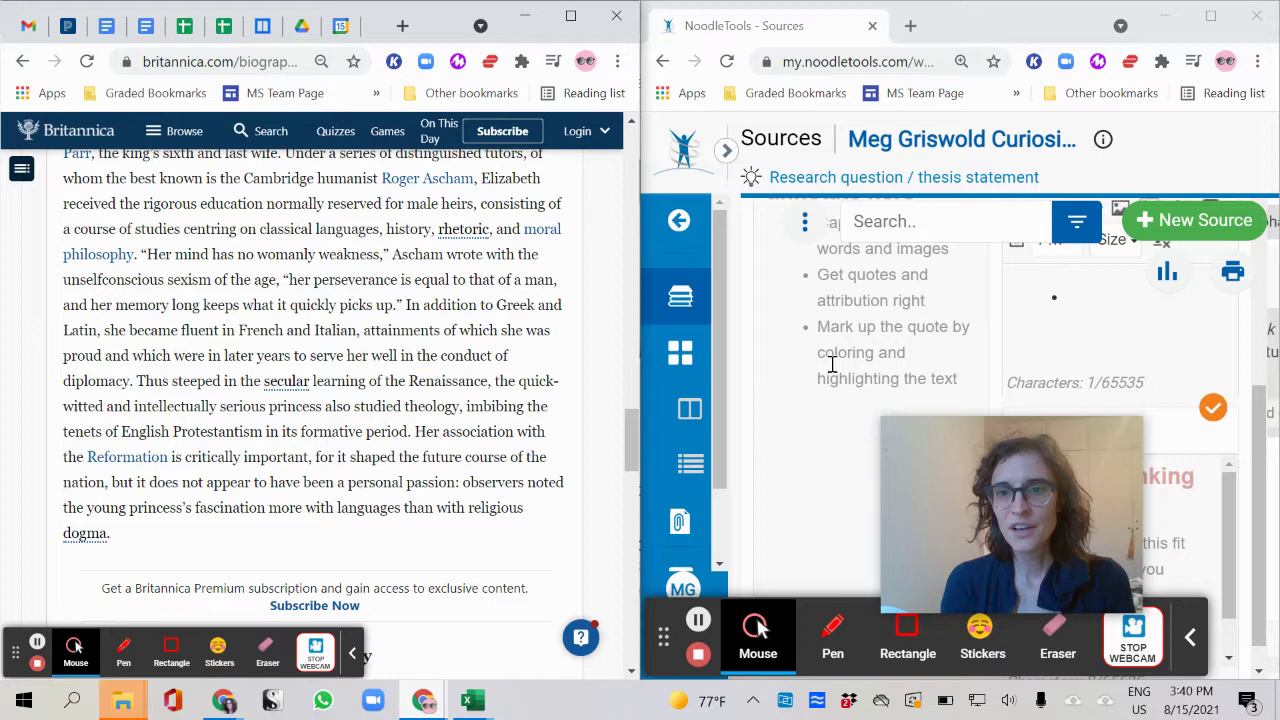
pyautogui.scroll(3, 831, 364)
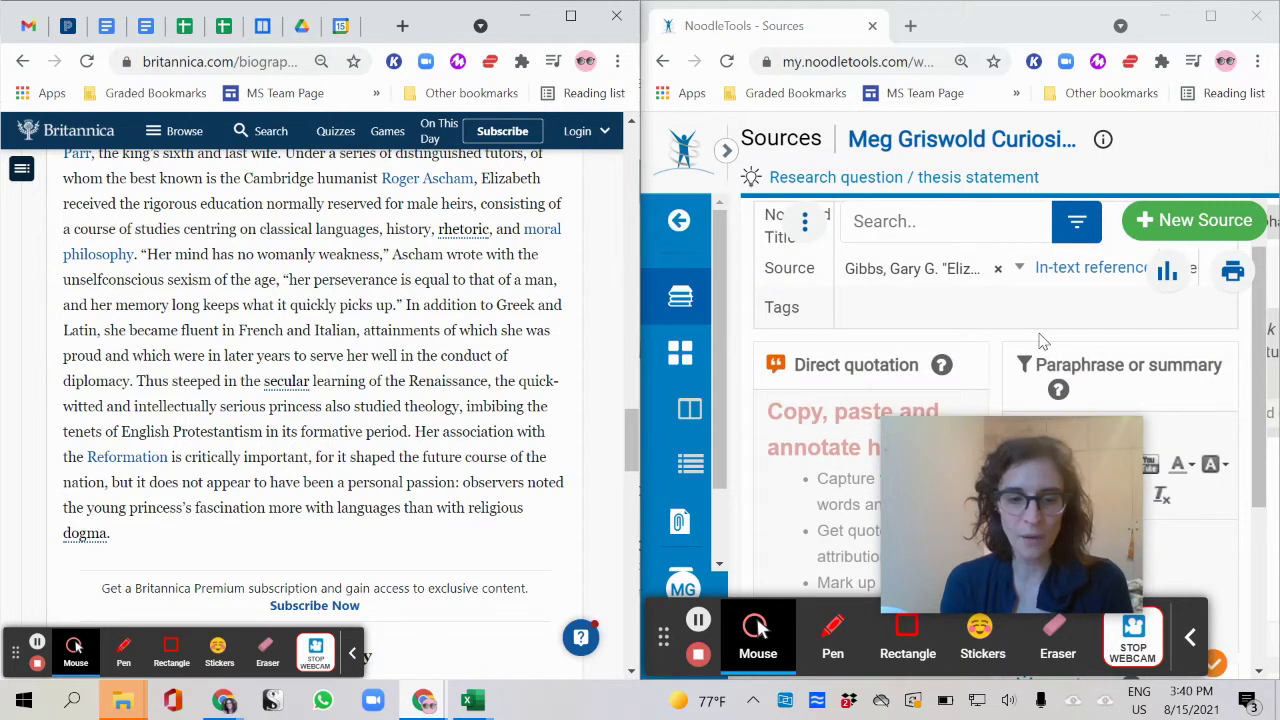
pyautogui.hotkey('ctrl', '-')
pyautogui.hotkey('ctrl', '-')
pyautogui.hotkey('ctrl', '-')
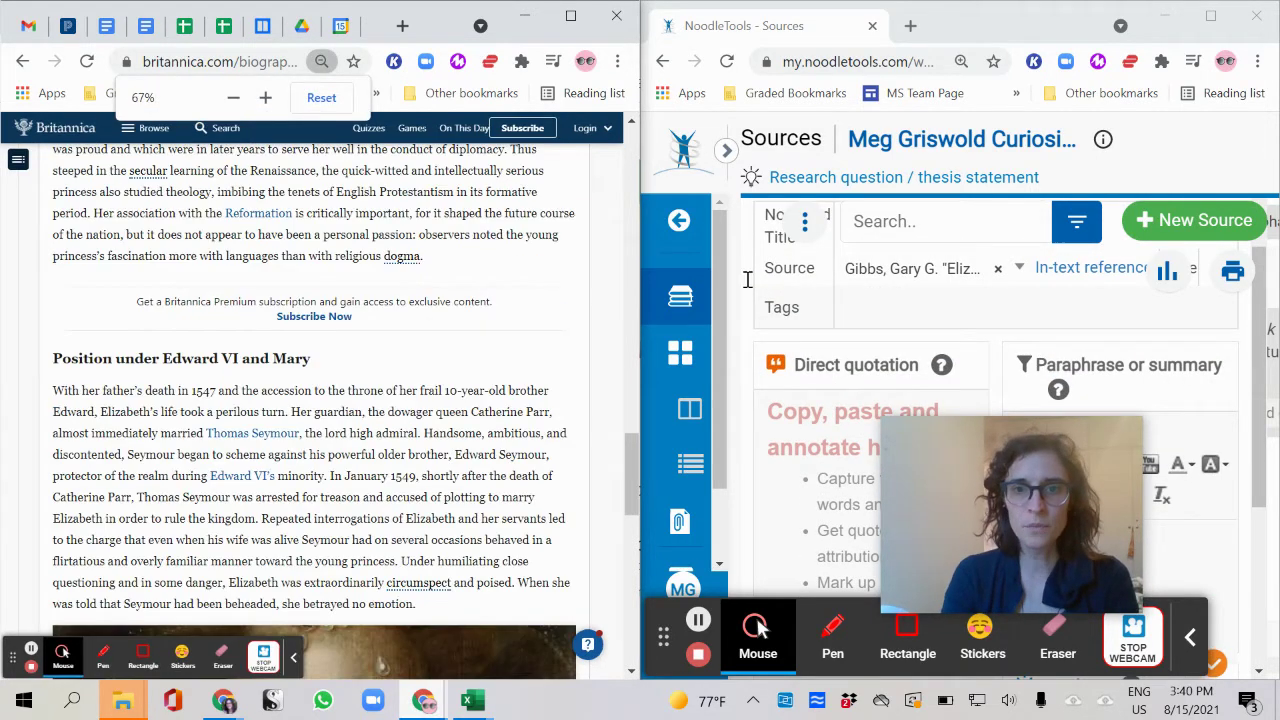
pyautogui.hotkey('ctrl', '+')
pyautogui.hotkey('ctrl', '+')
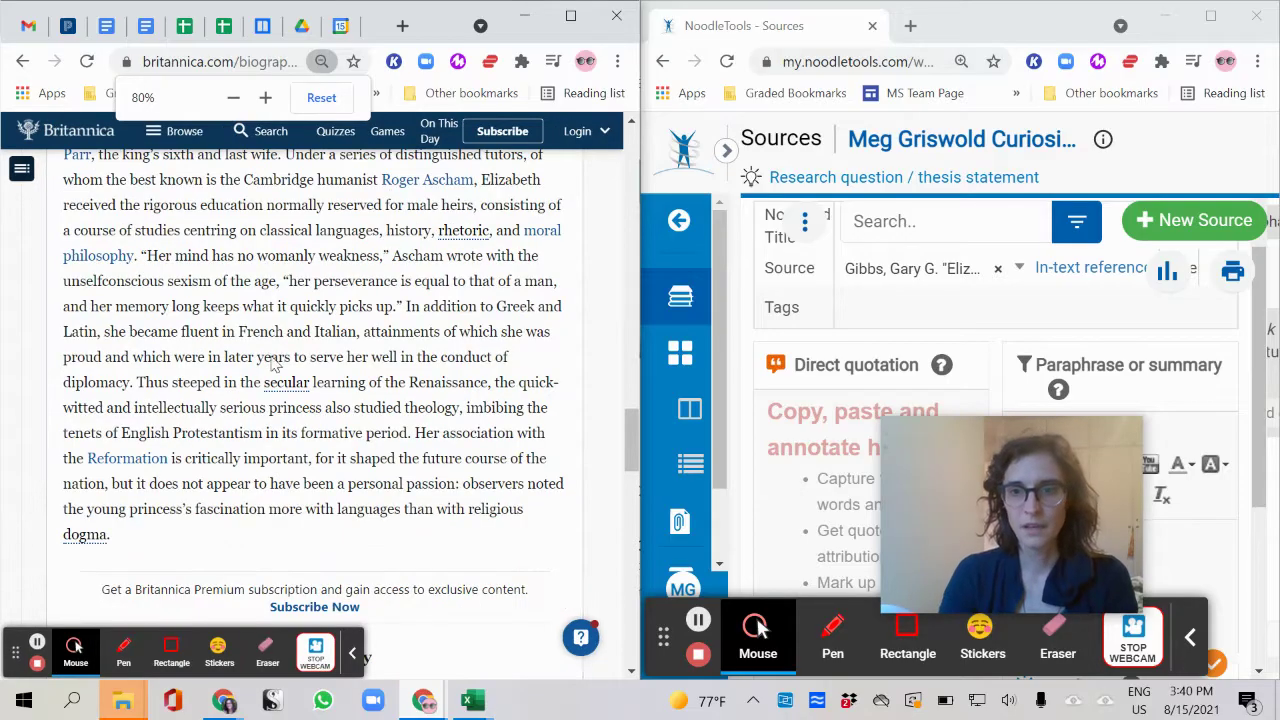
# Reduce the NoodleTools page zoom to 100%.
pyautogui.click(832, 461)
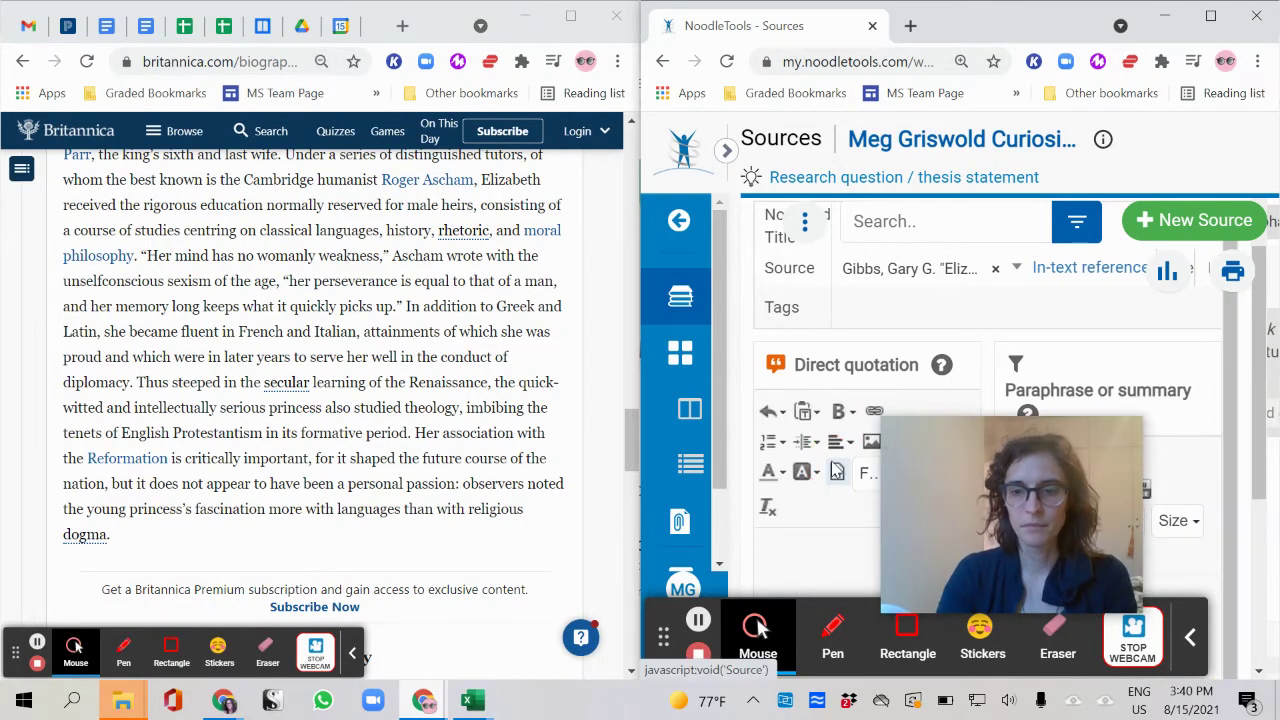
pyautogui.hotkey('ctrl', '-')
pyautogui.hotkey('ctrl', '-')
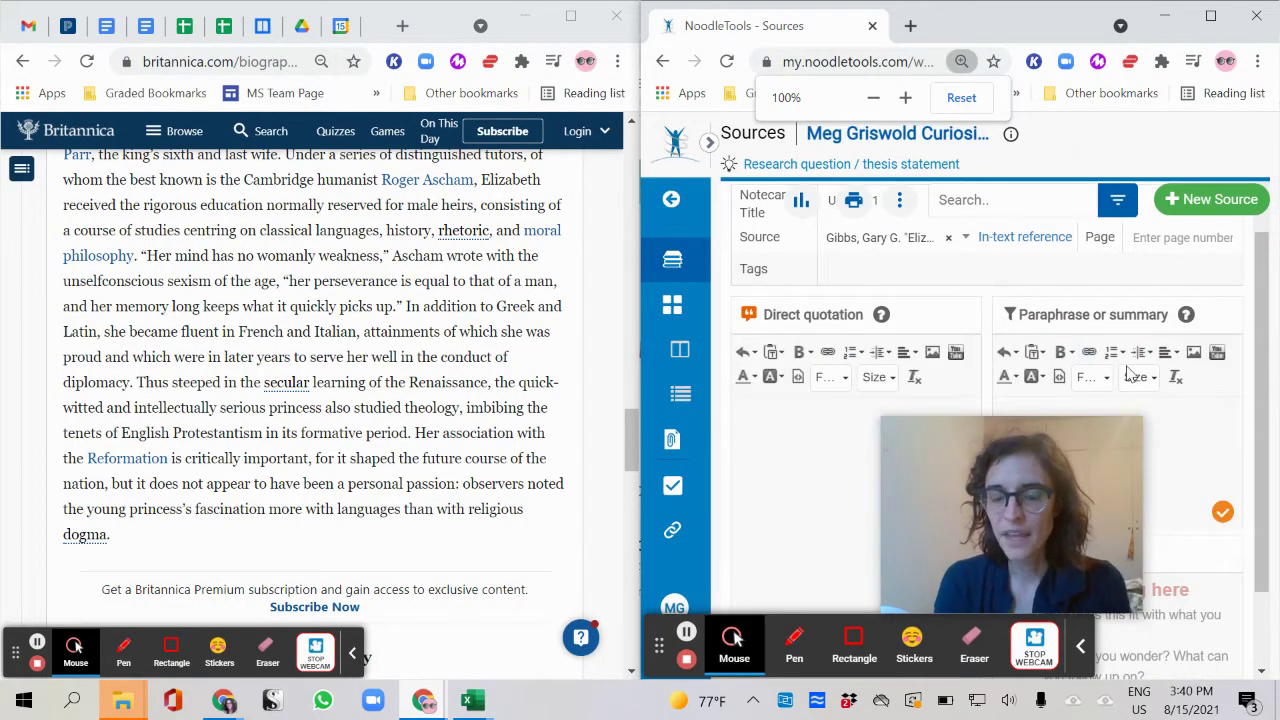
pyautogui.click(1080, 648)
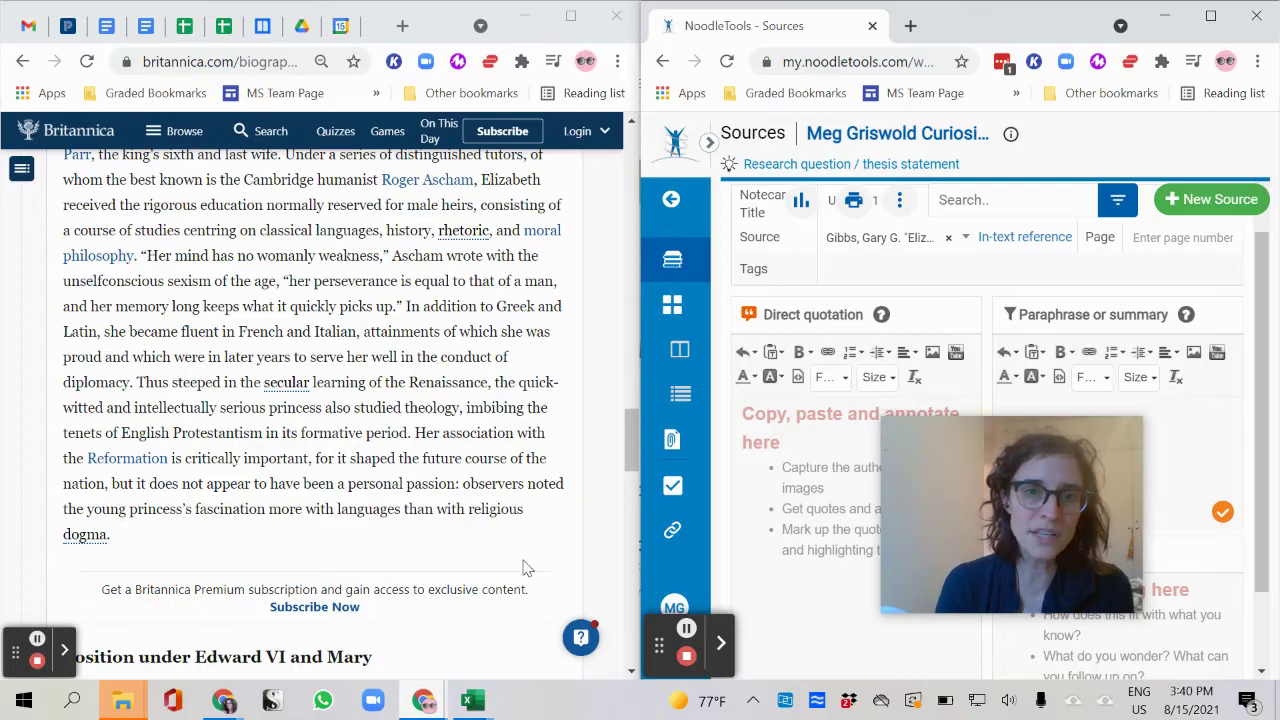
# Find the open World Book Student article among the browser tabs and bring it up beside the notecard instead of Britannica.
pyautogui.scroll(5, 300, 396)
pyautogui.scroll(2, 300, 396)
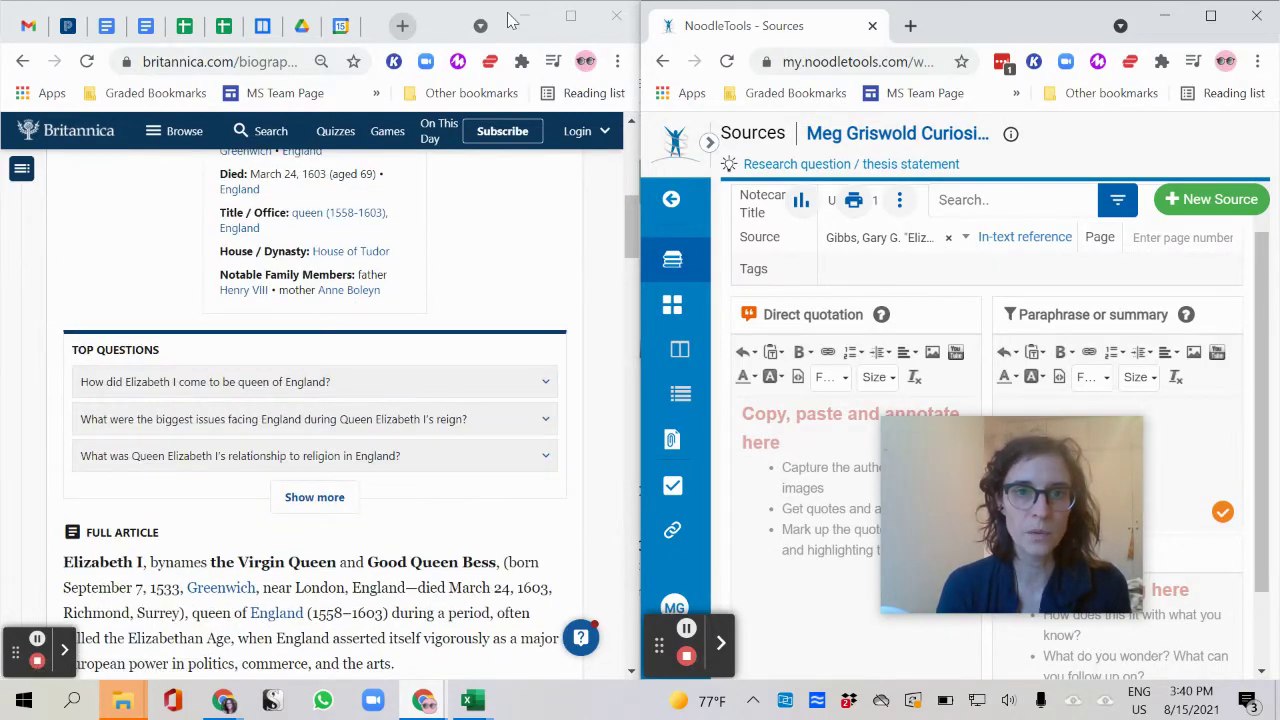
pyautogui.click(481, 28)
pyautogui.click(481, 28)
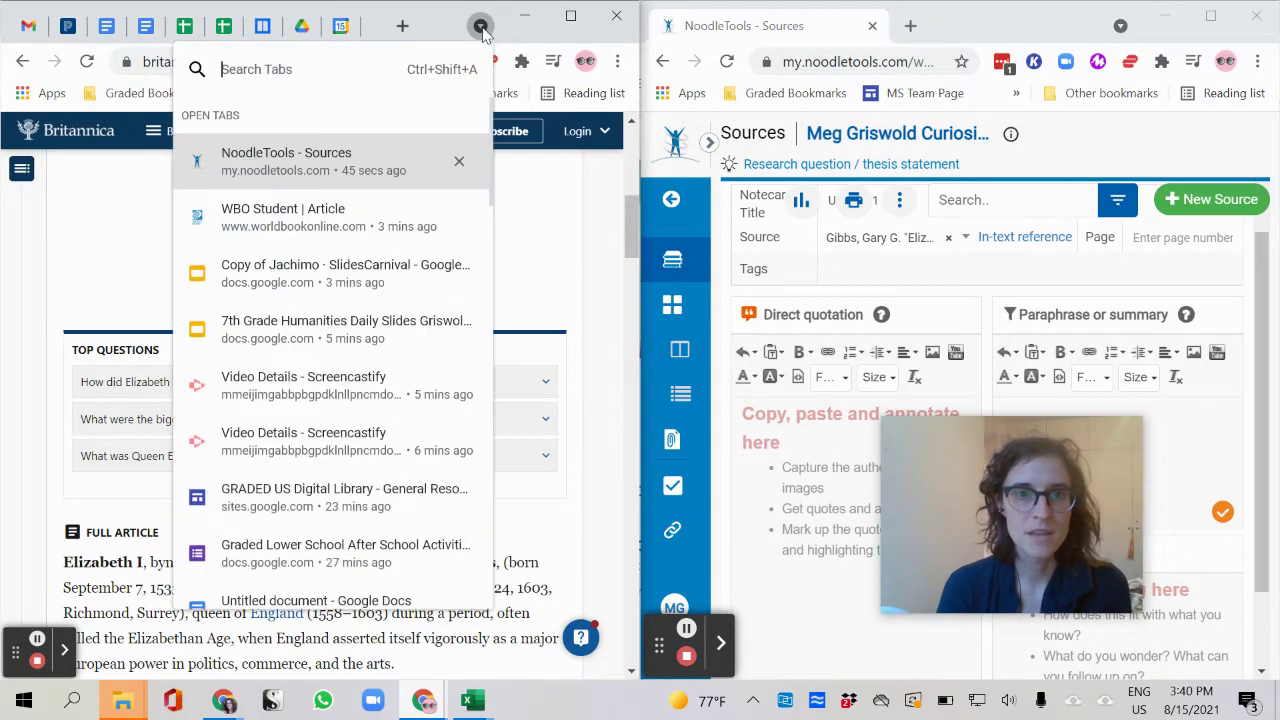
pyautogui.scroll(-1, 325, 388)
pyautogui.scroll(-2, 330, 390)
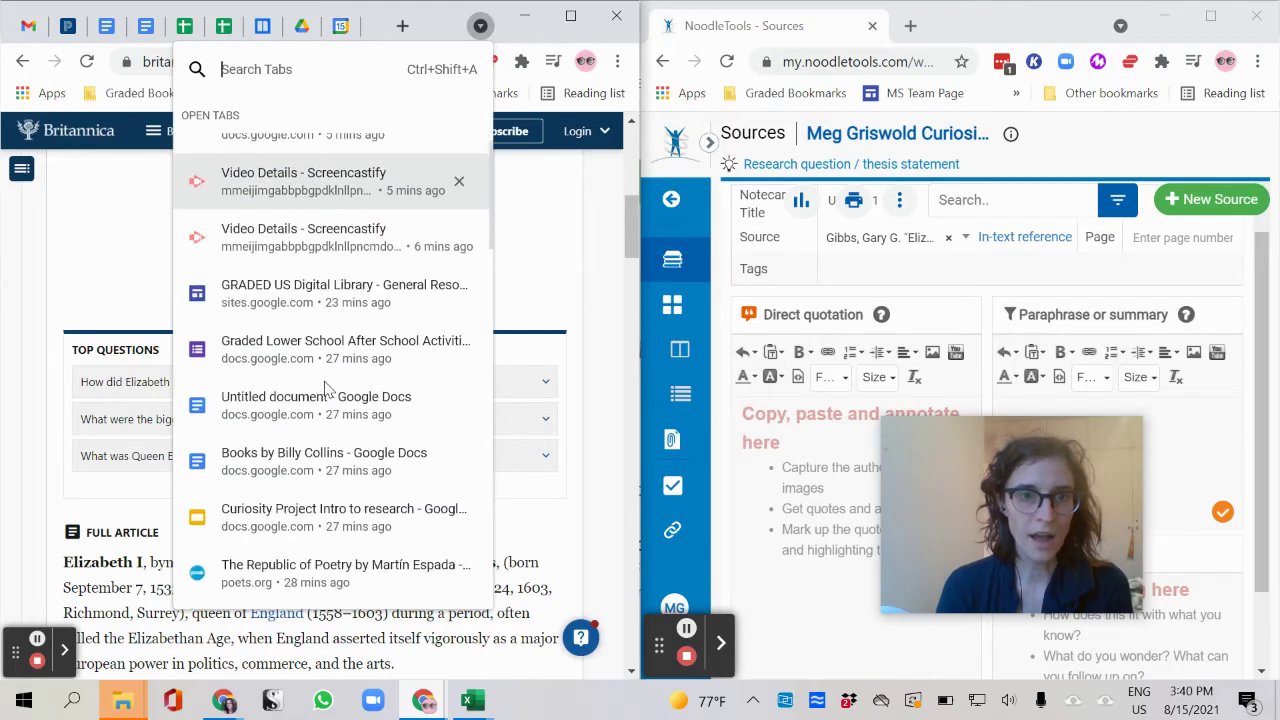
pyautogui.scroll(4, 325, 382)
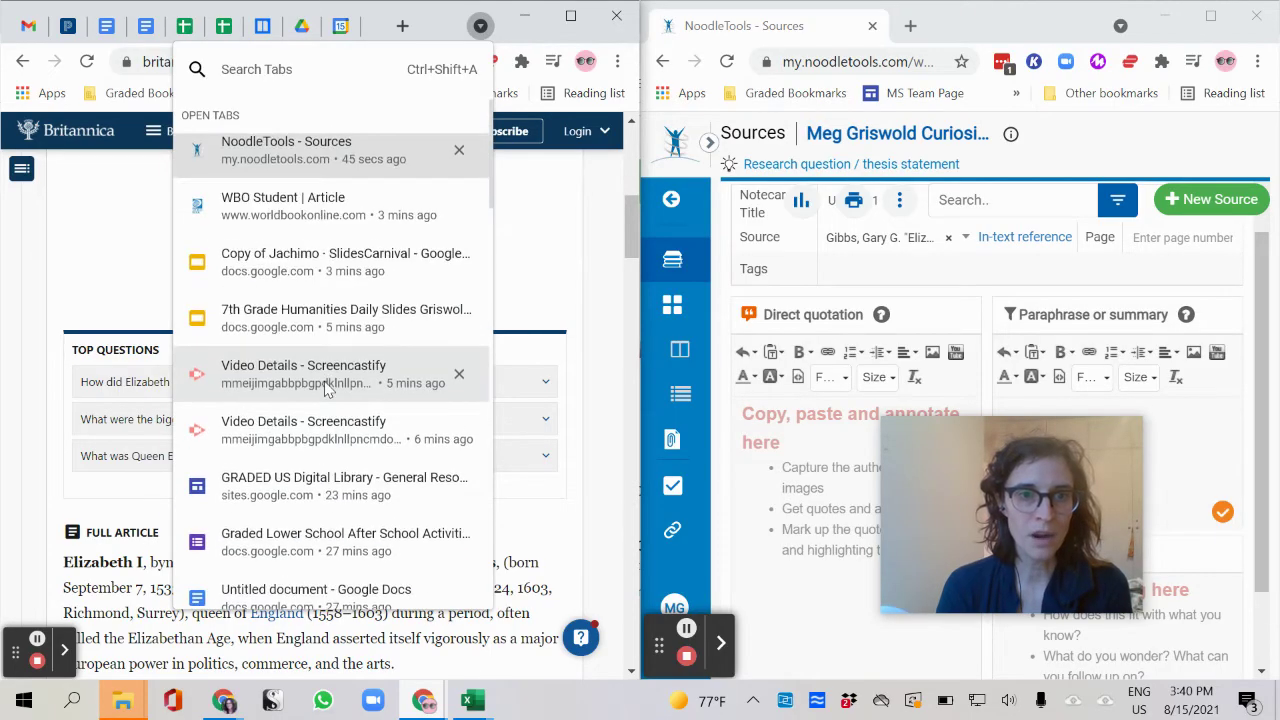
pyautogui.click(357, 213)
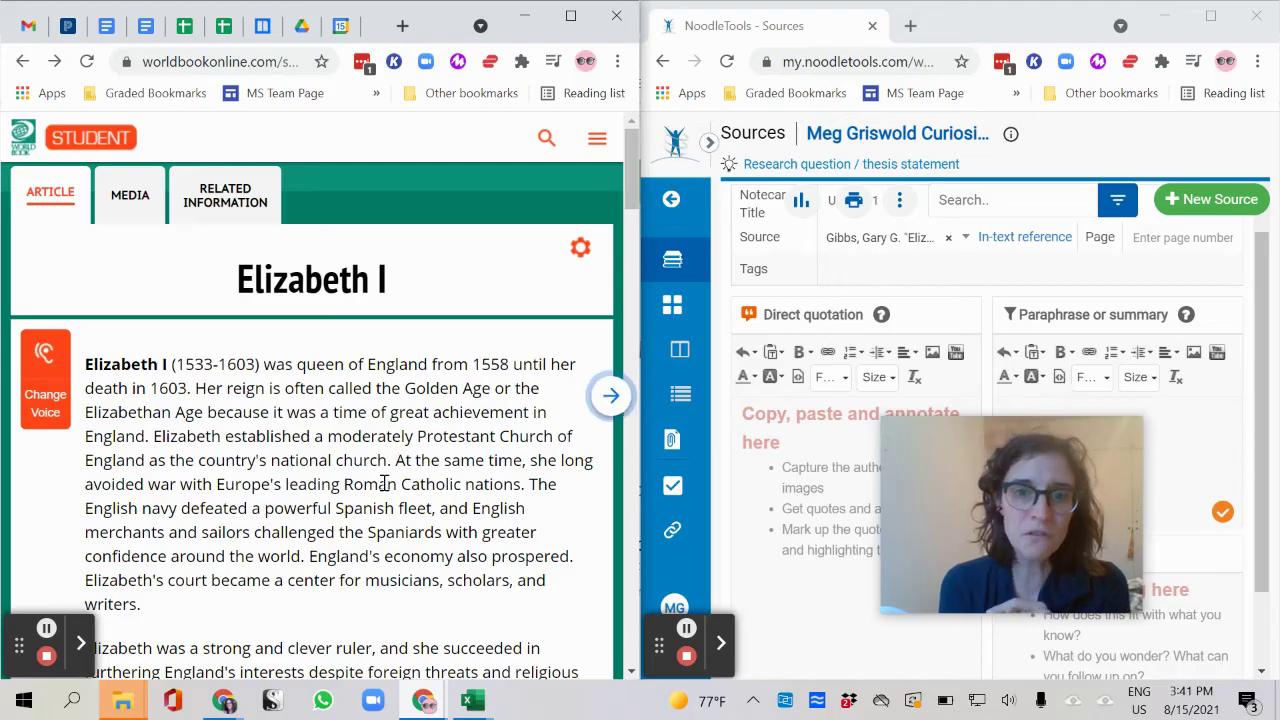
# Skim the World Book Elizabeth I article to its end and open its media gallery at the Queen Elizabeth I portrait.
pyautogui.scroll(-4, 385, 483)
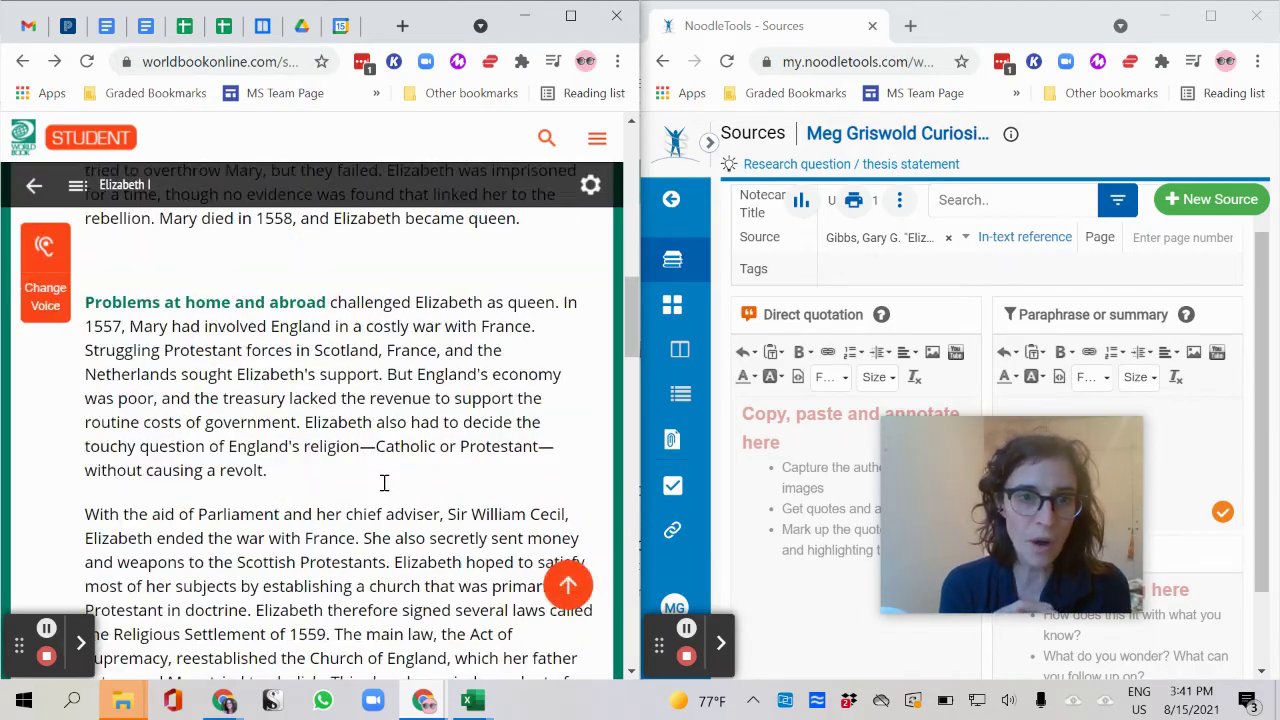
pyautogui.scroll(-15, 384, 483)
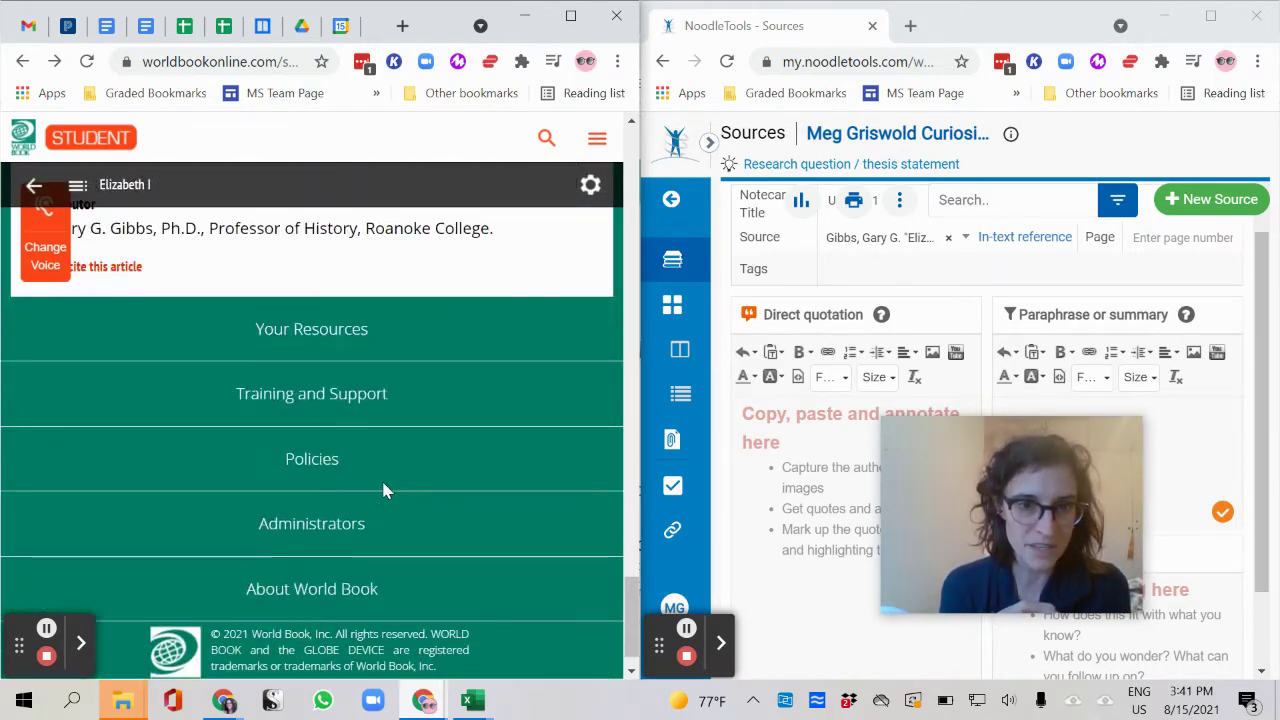
pyautogui.scroll(15, 381, 488)
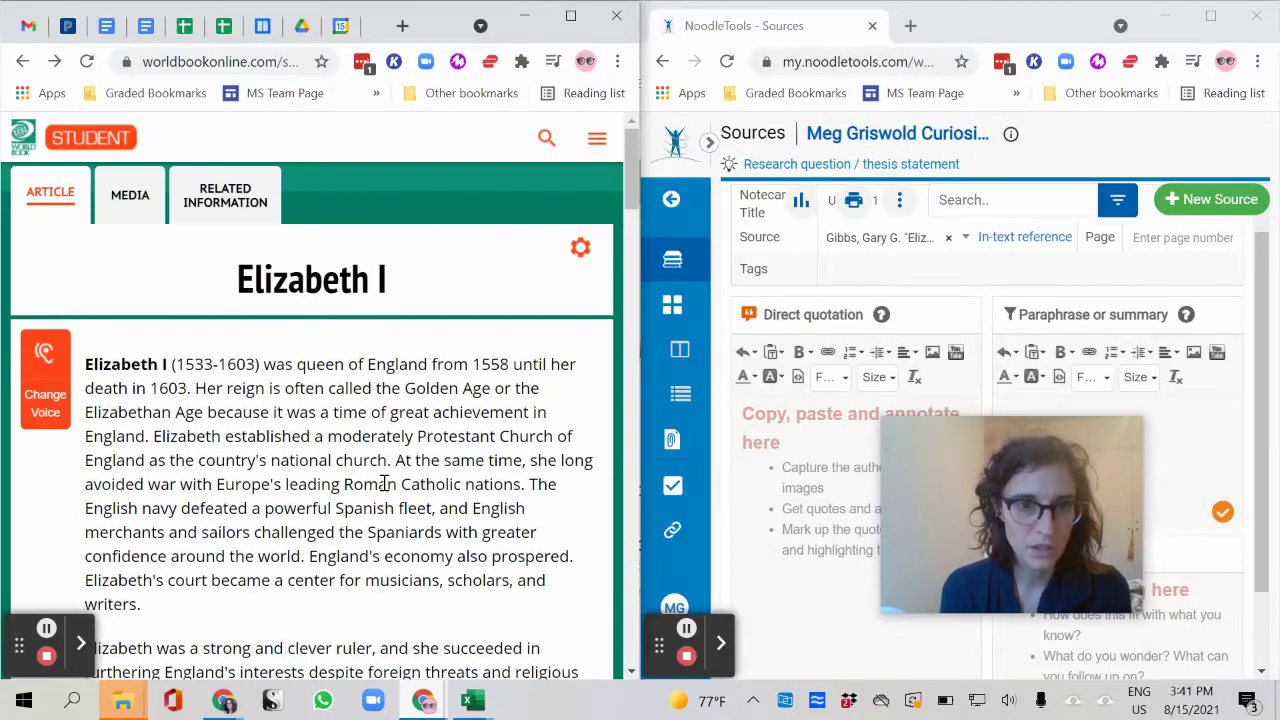
pyautogui.click(130, 220)
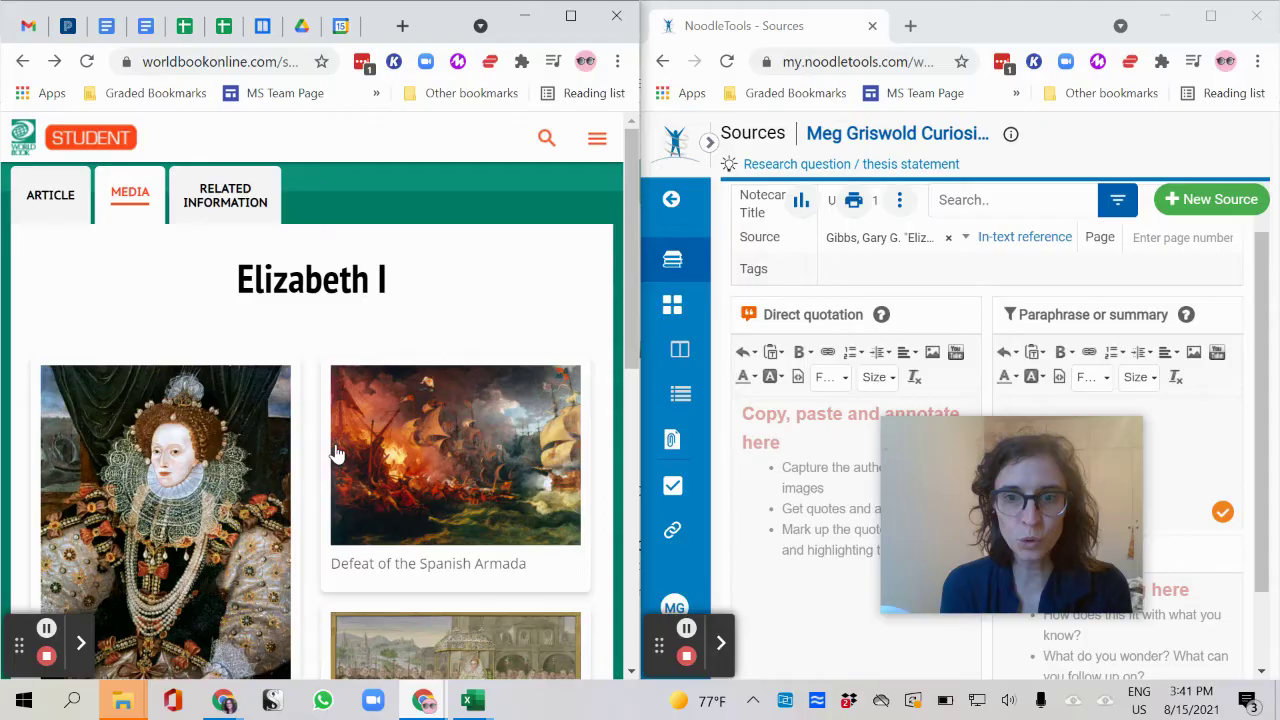
pyautogui.scroll(-2, 512, 508)
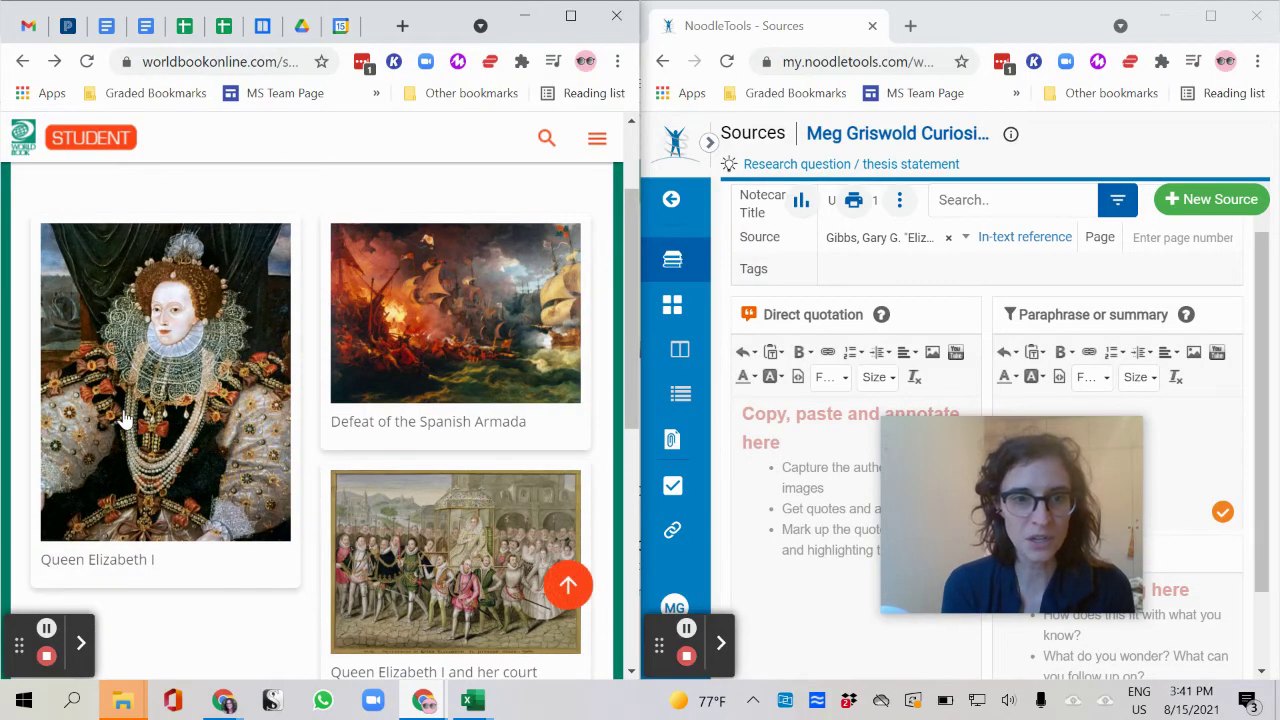
# Try to transfer the Queen Elizabeth I portrait straight from the gallery into the notecard's Direct quotation field.
pyautogui.moveTo(124, 418); pyautogui.dragTo(804, 491)
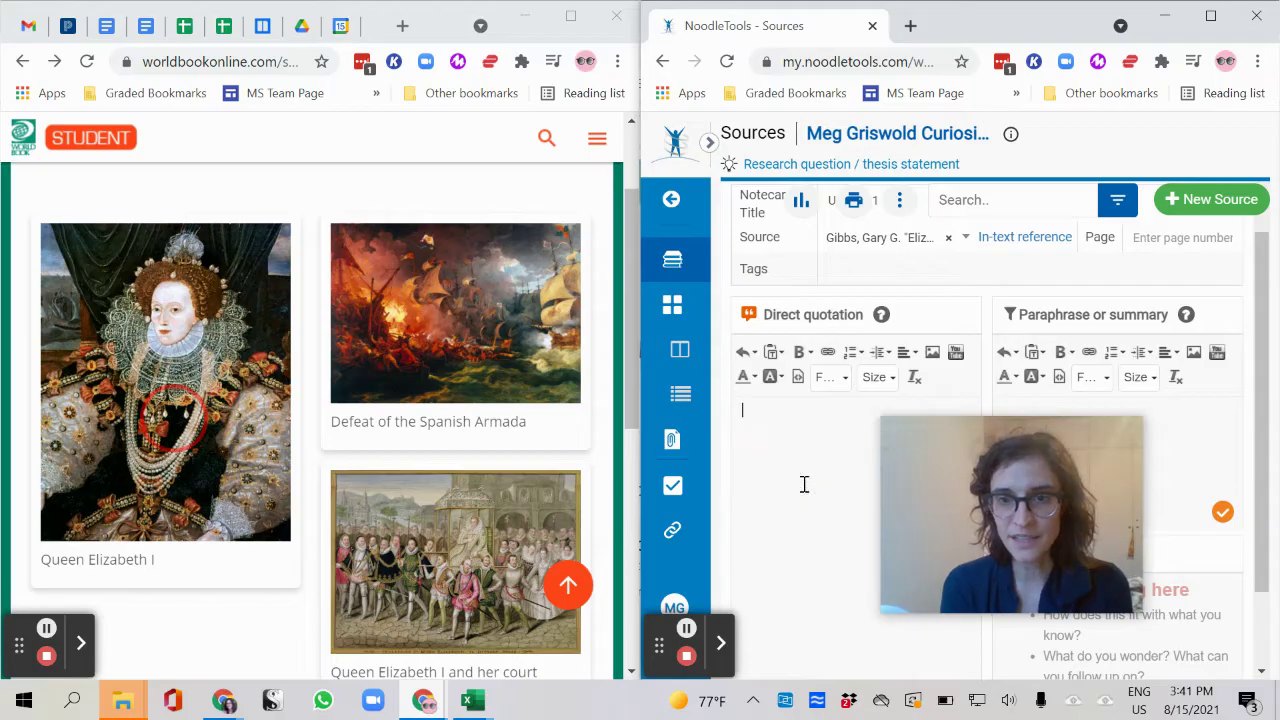
pyautogui.moveTo(875, 525); pyautogui.dragTo(791, 503)
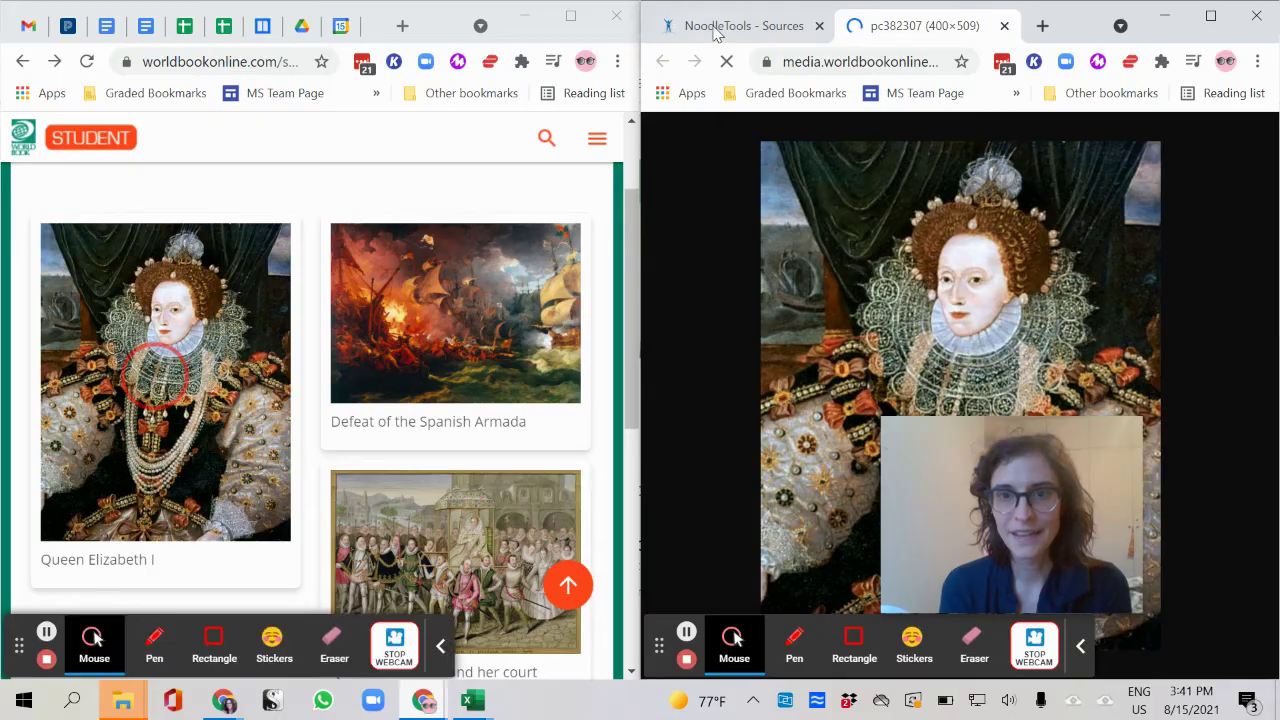
pyautogui.click(713, 26)
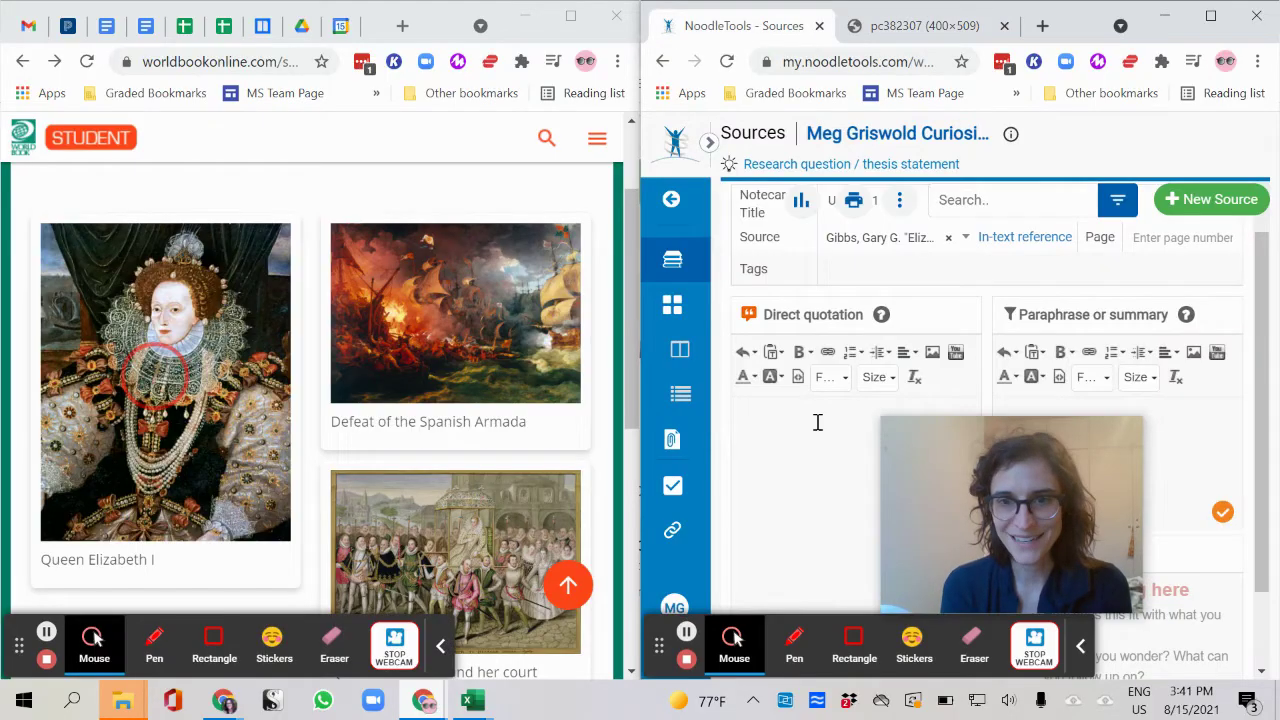
# Enlarge the Queen Elizabeth I portrait, copy the image and paste it into the notecard's Direct quotation field.
pyautogui.click(273, 457)
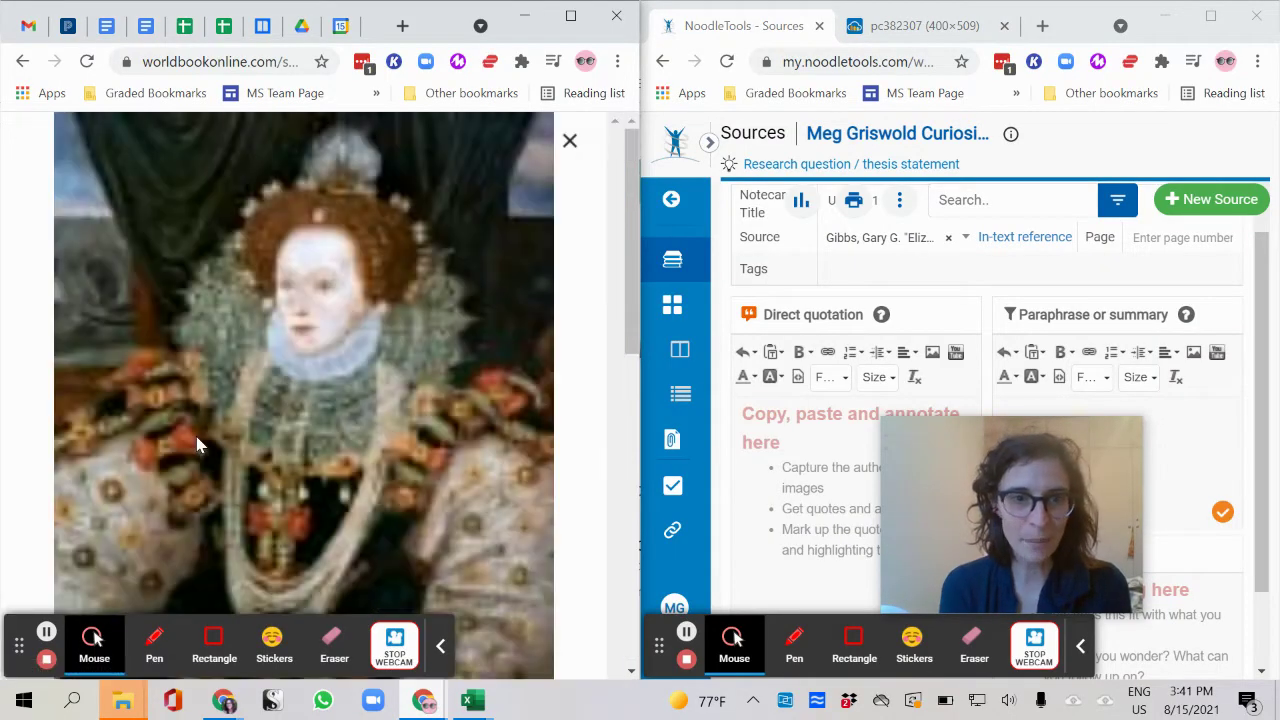
pyautogui.rightClick(199, 445)
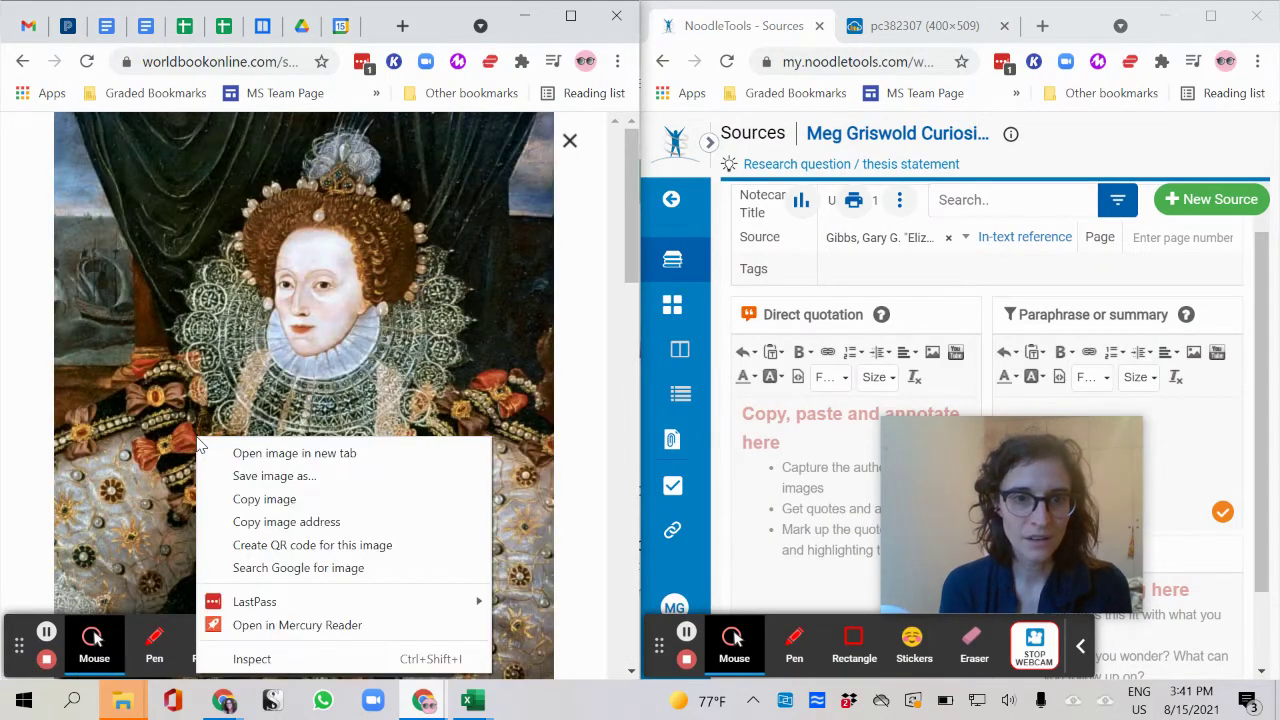
pyautogui.click(264, 499)
pyautogui.click(813, 492)
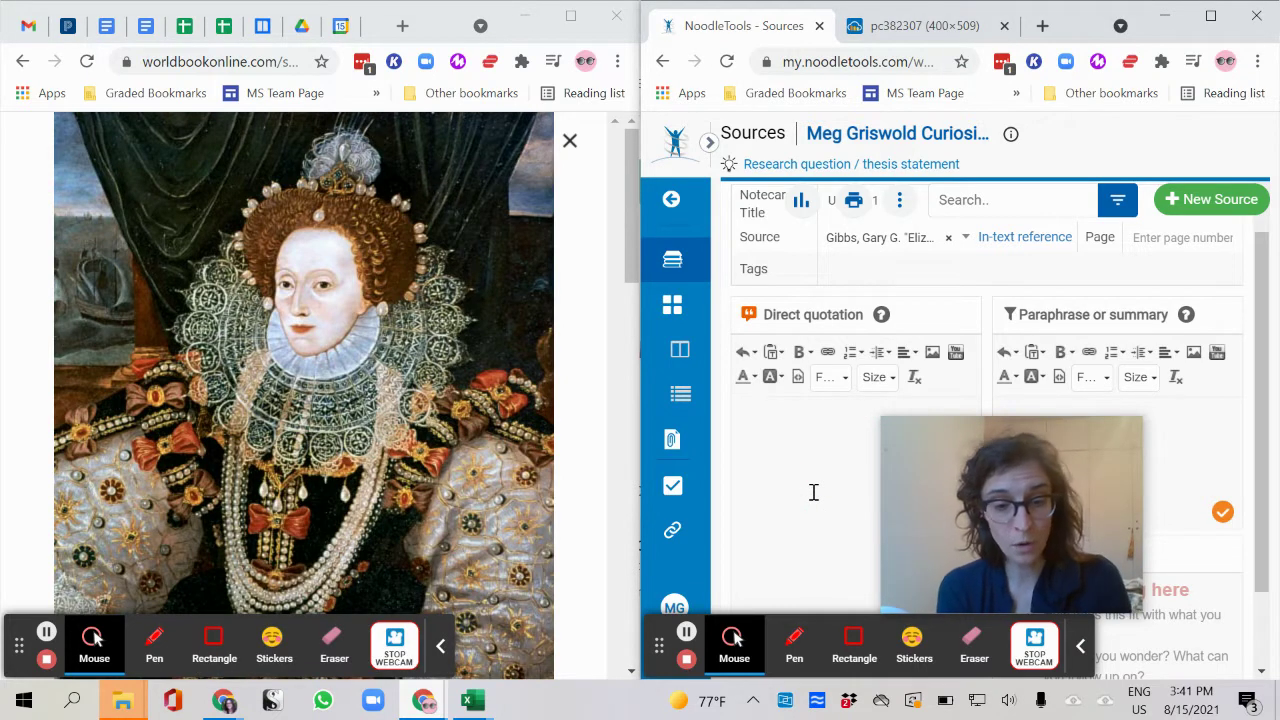
pyautogui.hotkey('ctrl', 'v')
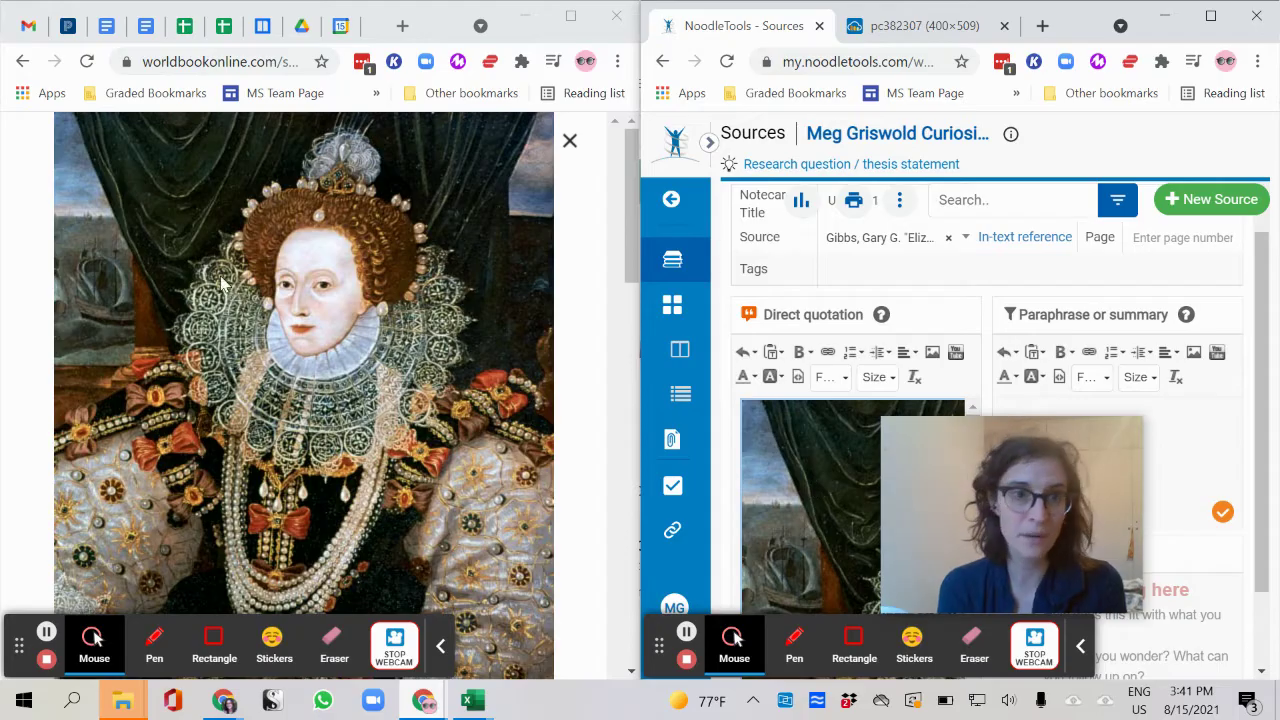
# Return to the article text and start a bulleted list with "Background" in the notecard's Paraphrase or summary field.
pyautogui.click(22, 61)
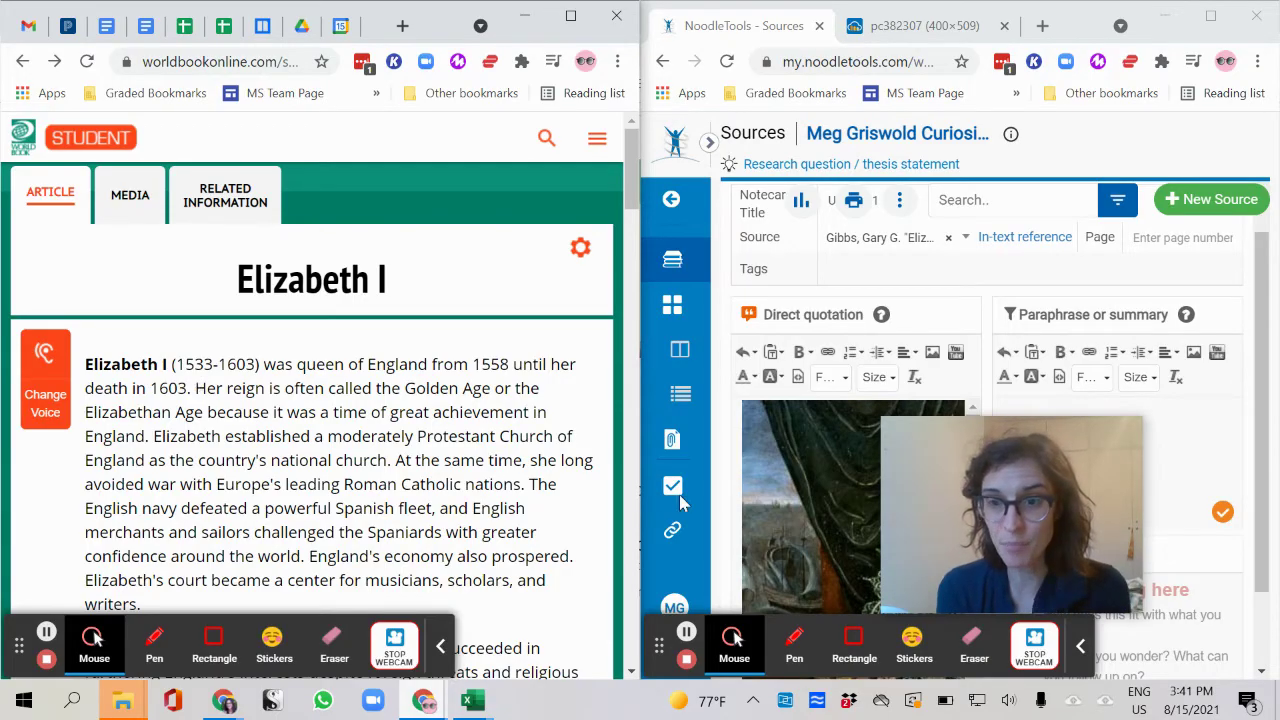
pyautogui.moveTo(974, 552); pyautogui.dragTo(606, 141)
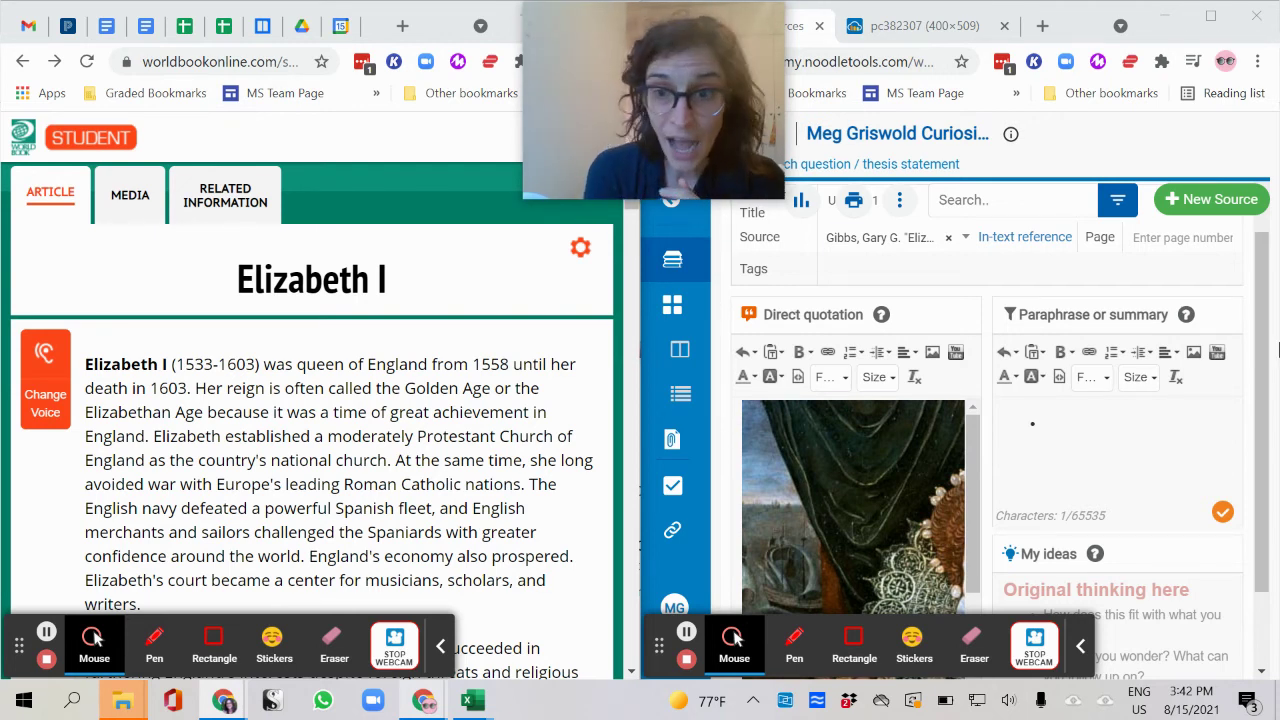
pyautogui.click(1064, 437)
pyautogui.write('Ba')
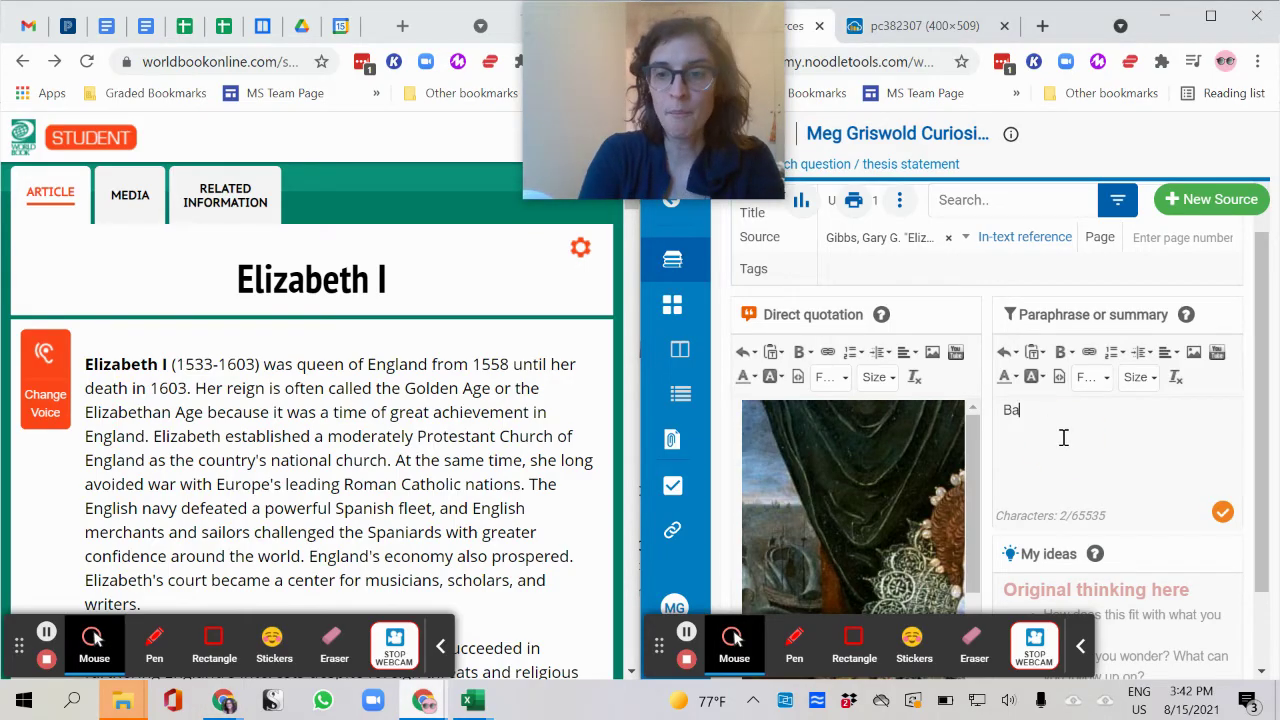
pyautogui.write('ckground')
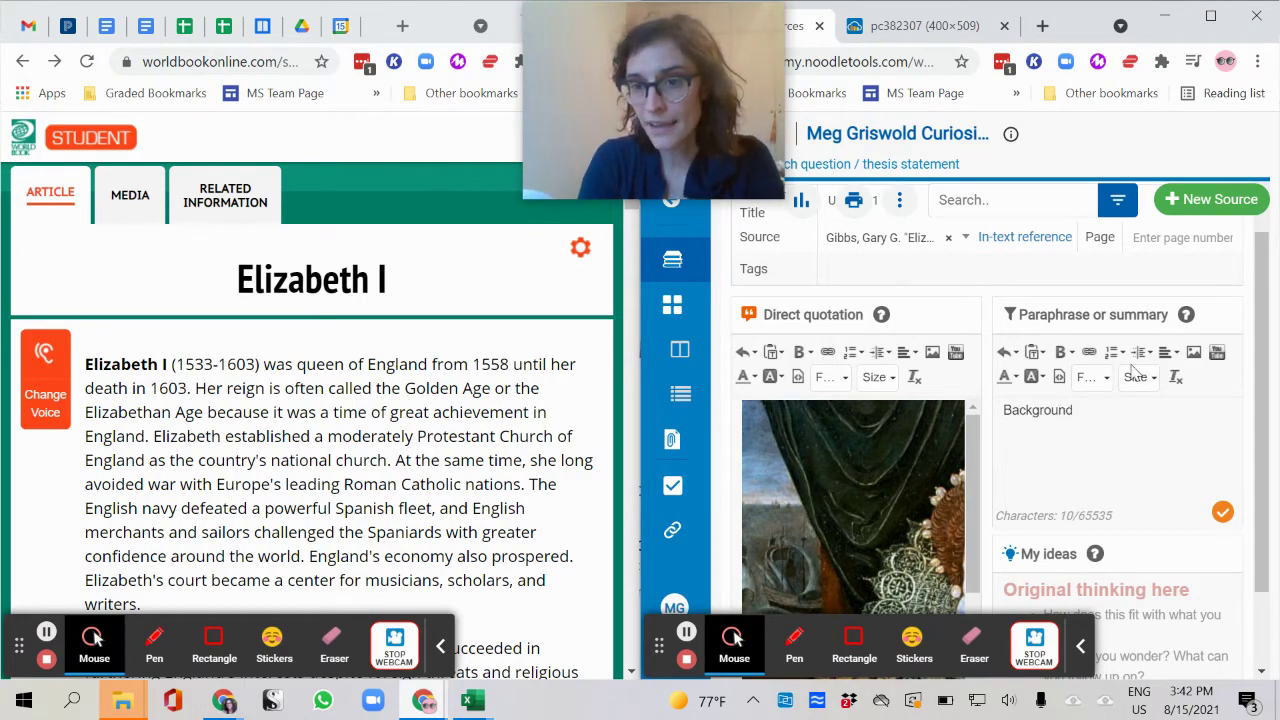
pyautogui.click(1121, 352)
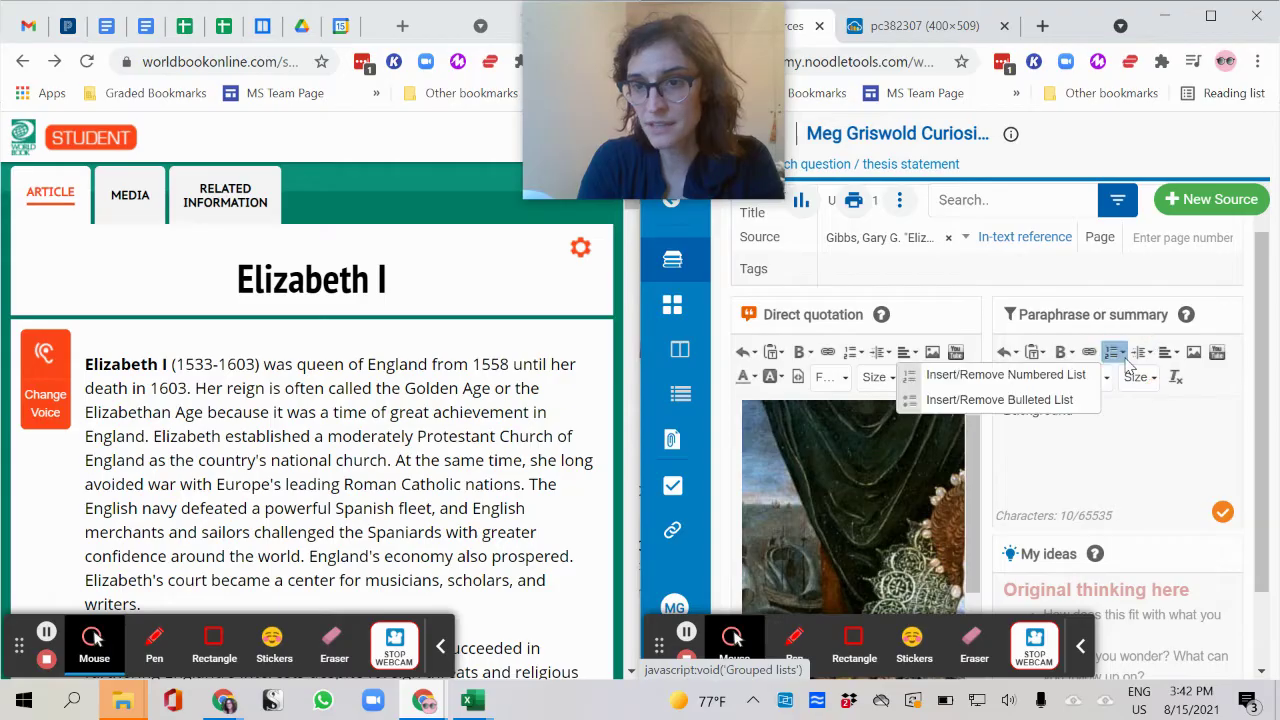
pyautogui.click(1066, 401)
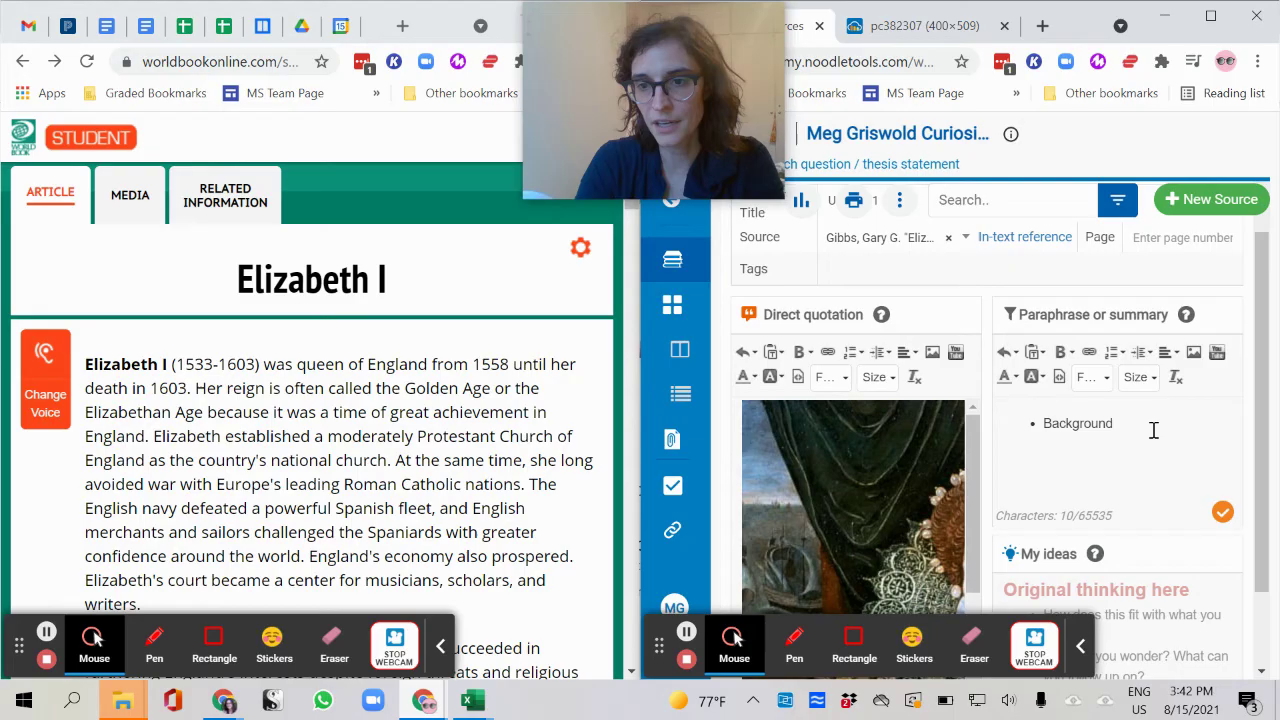
# Add the indented sub-bullet "1533-1603" beneath Background.
pyautogui.press('Return')
pyautogui.press('Tab')
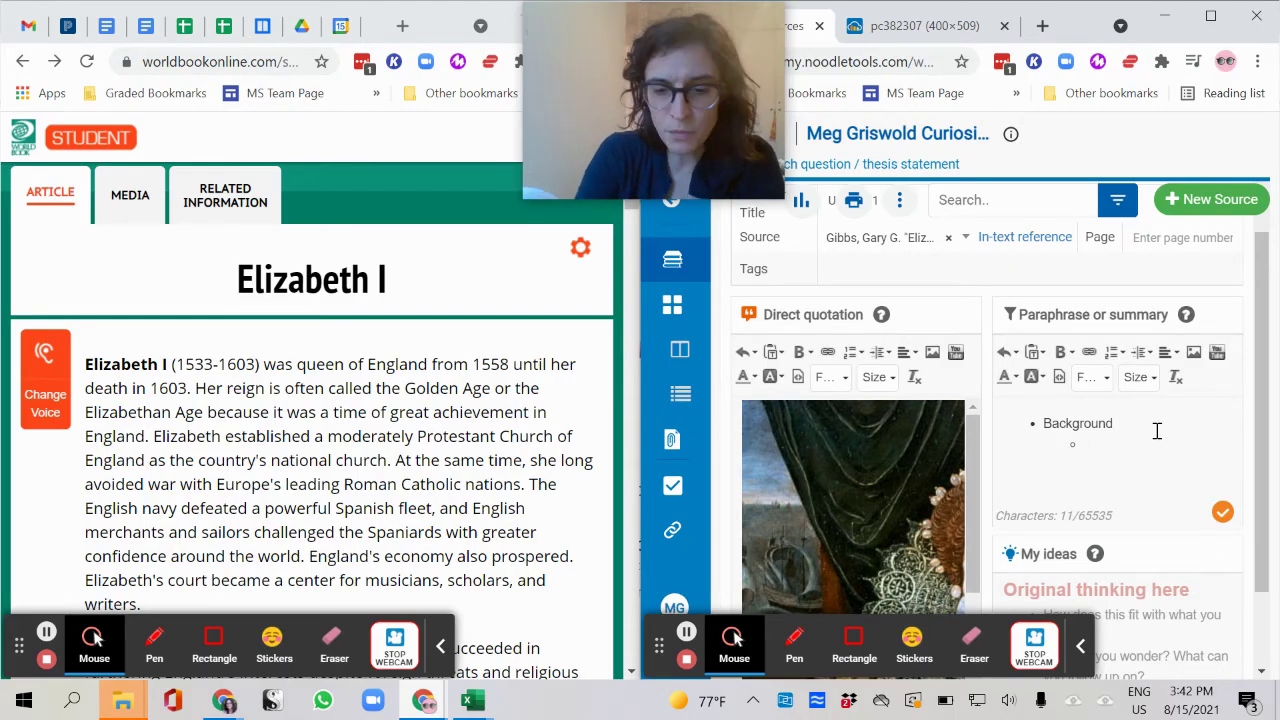
pyautogui.write('1533-')
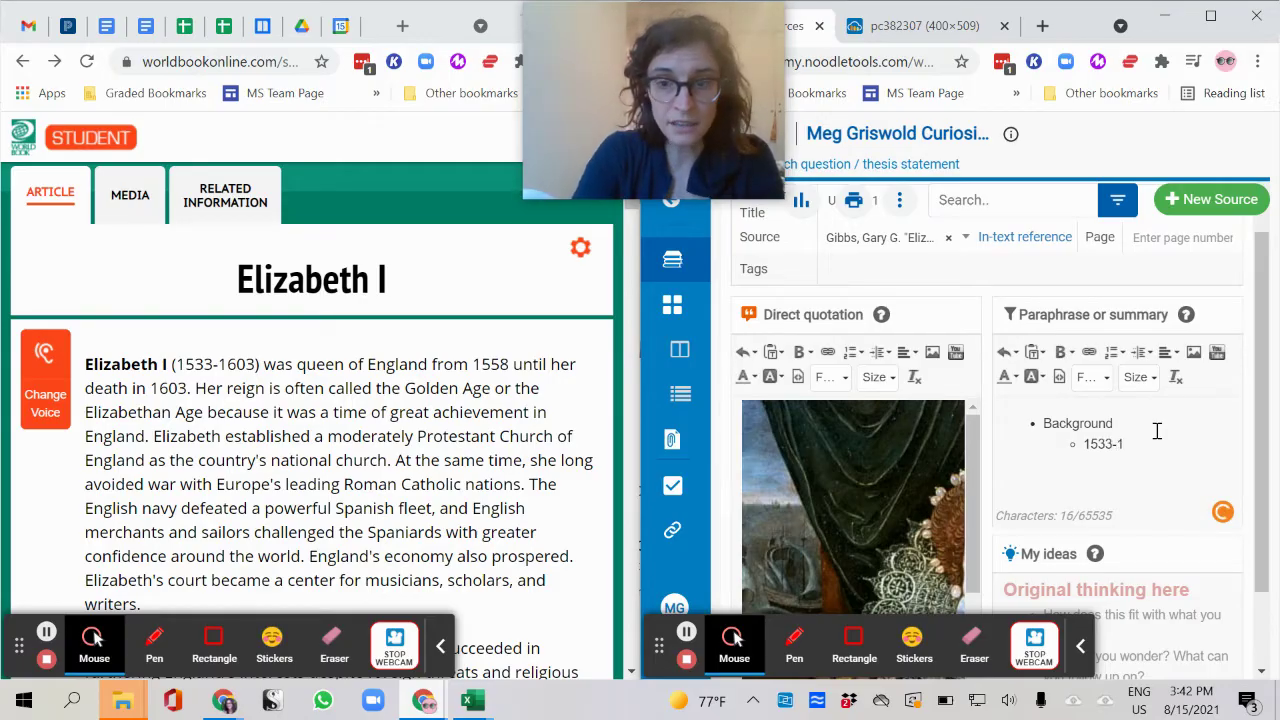
pyautogui.write('1603 ')
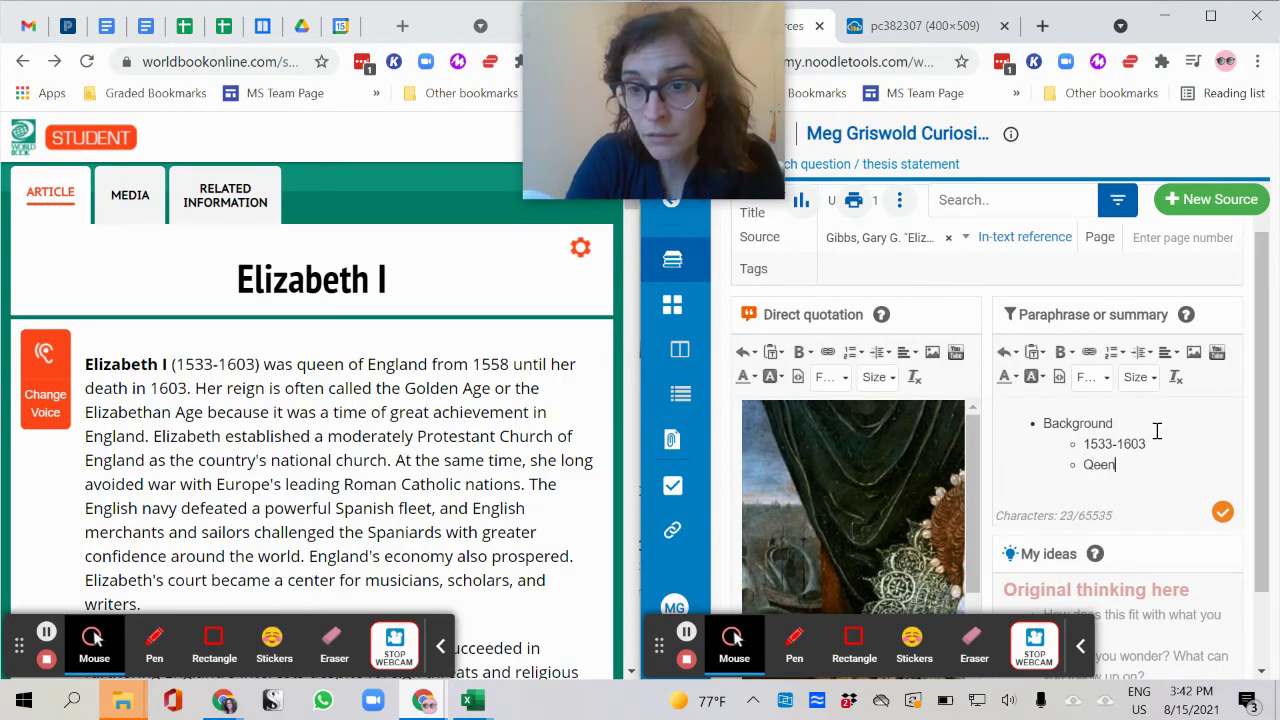
# Add the sub-bullet "Queen of England from 1558-1603" below the life dates, correcting the misspellings.
pyautogui.write('Que')
pyautogui.press('BackSpace')
pyautogui.write('ueen of Eng')
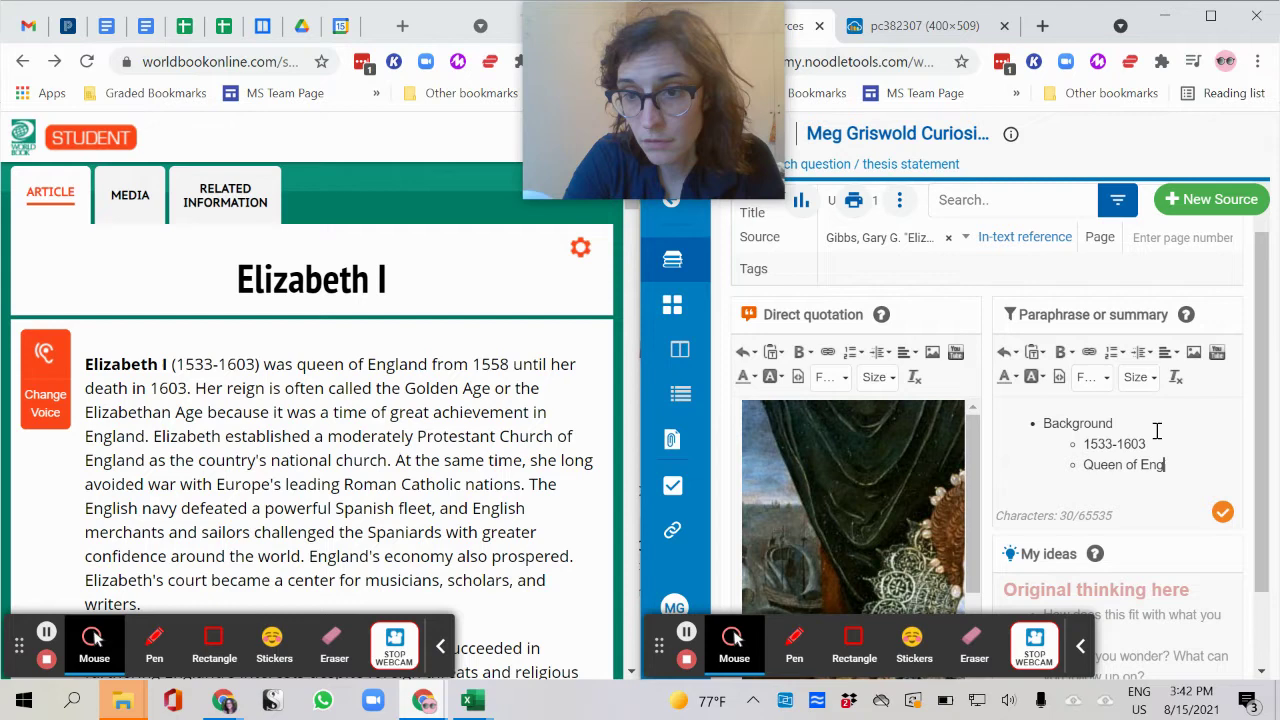
pyautogui.write('land')
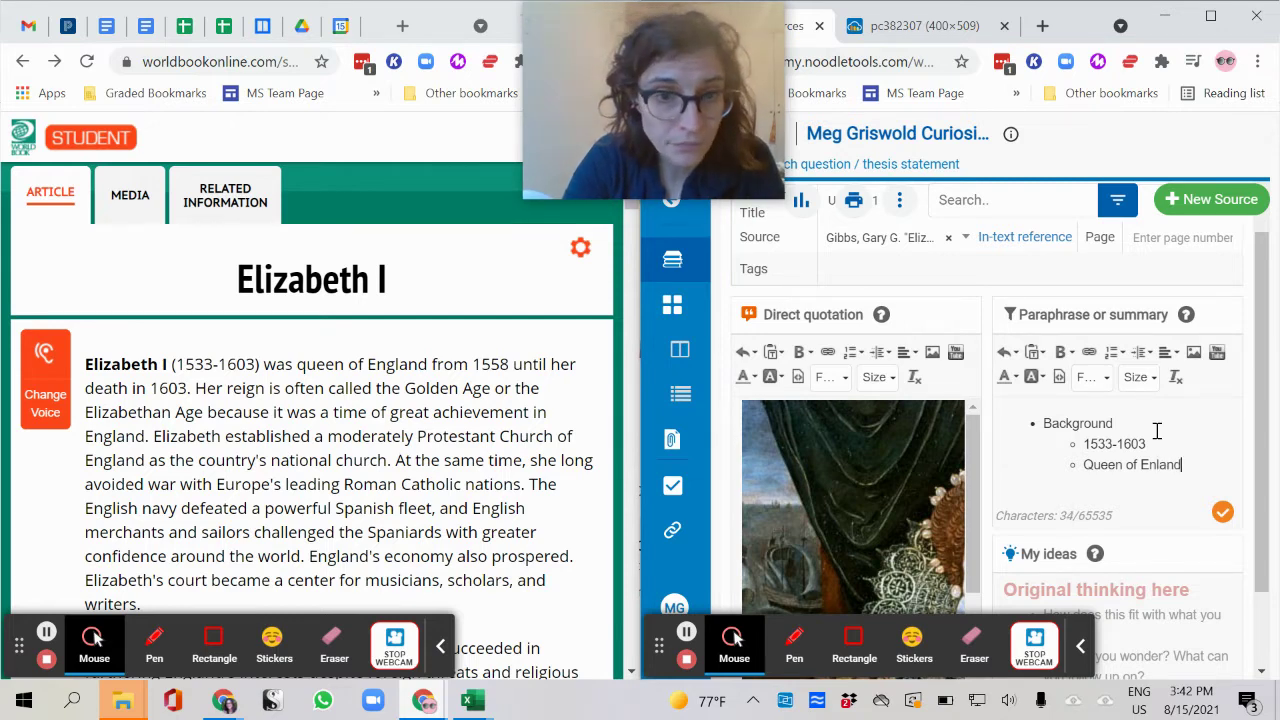
pyautogui.press('BackSpace')
pyautogui.press('BackSpace')
pyautogui.press('BackSpace')
pyautogui.press('BackSpace')
pyautogui.write('gland from 1')
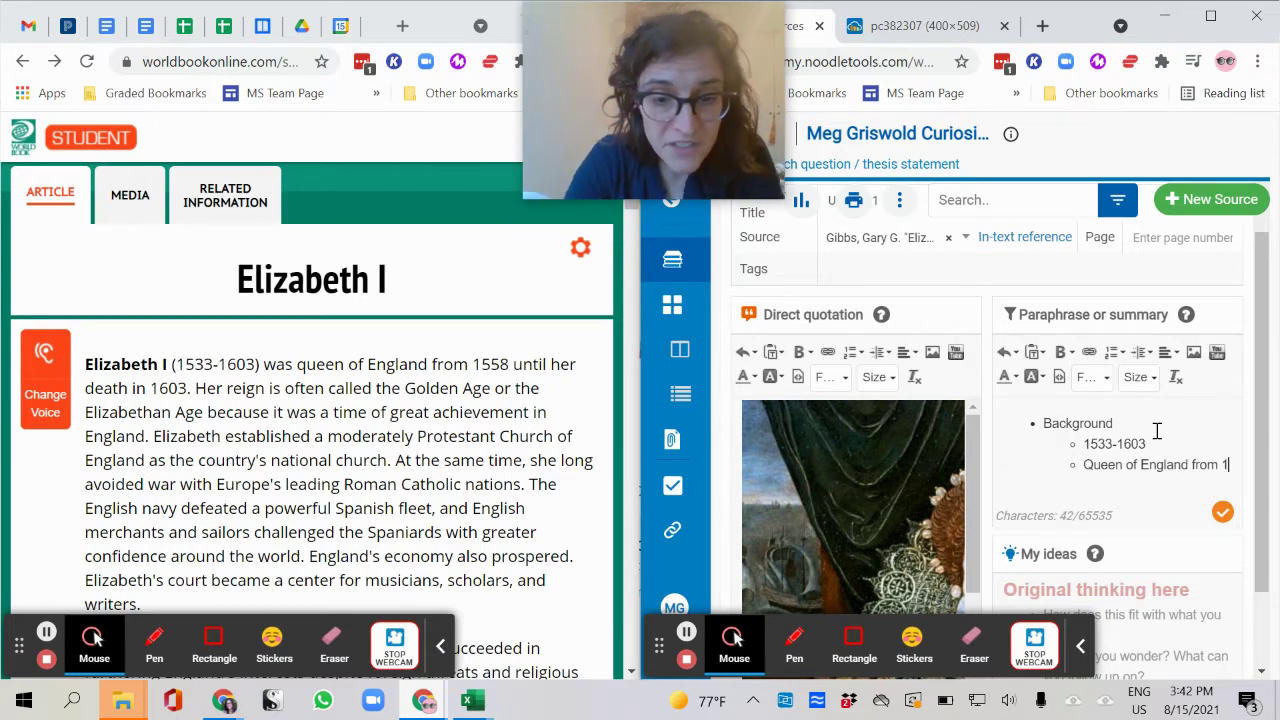
pyautogui.write('558-16')
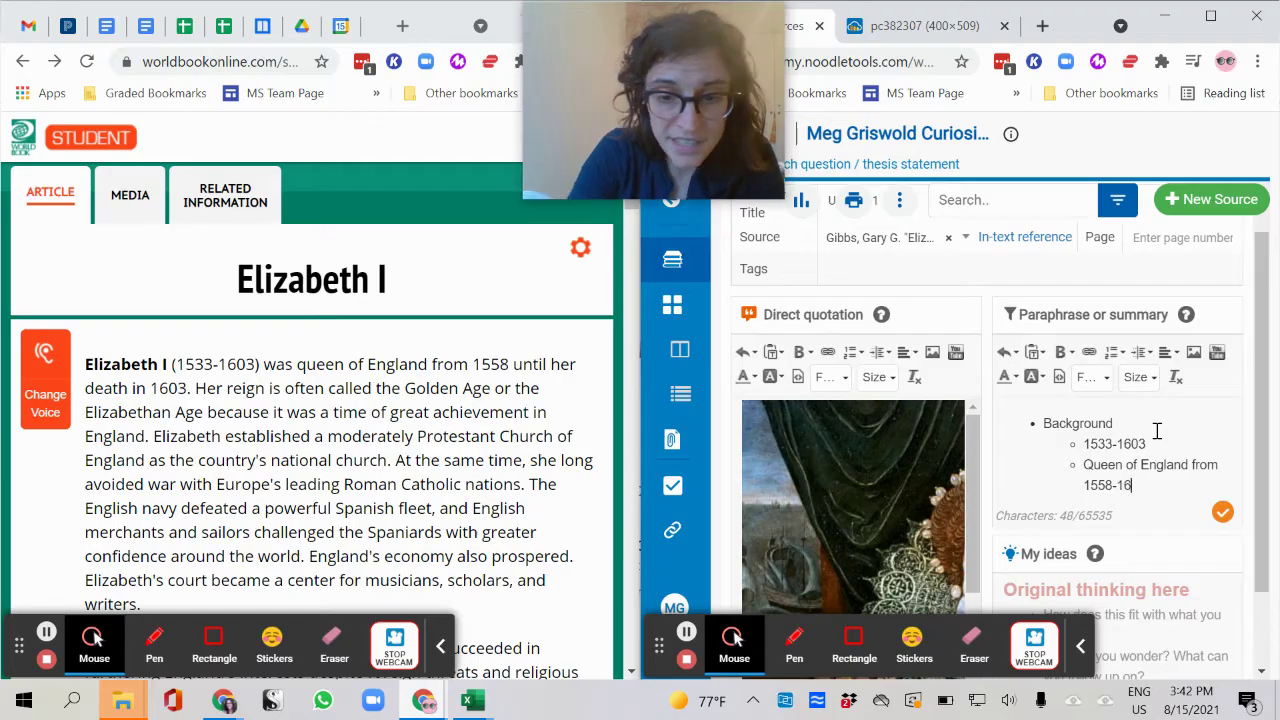
pyautogui.write('03 ')
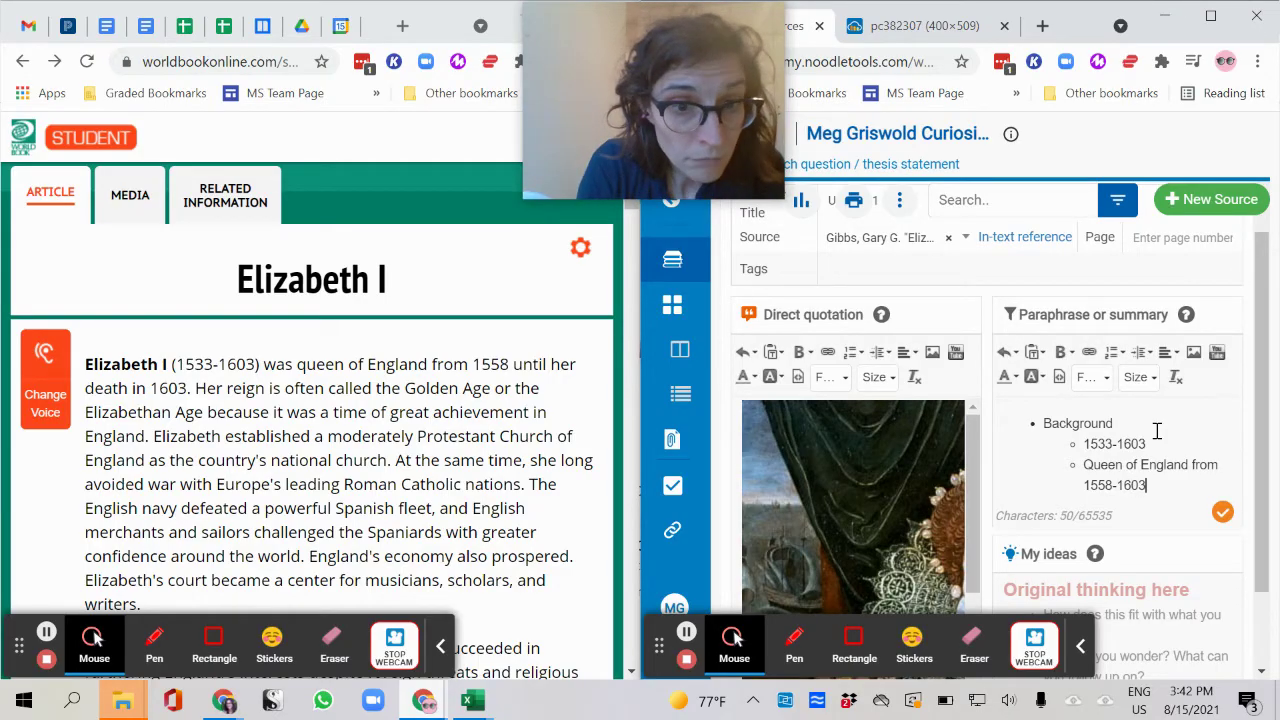
# Add the sub-bullet "Golden Age (great achievement" as the third point under Background.
pyautogui.write('Golden Age')
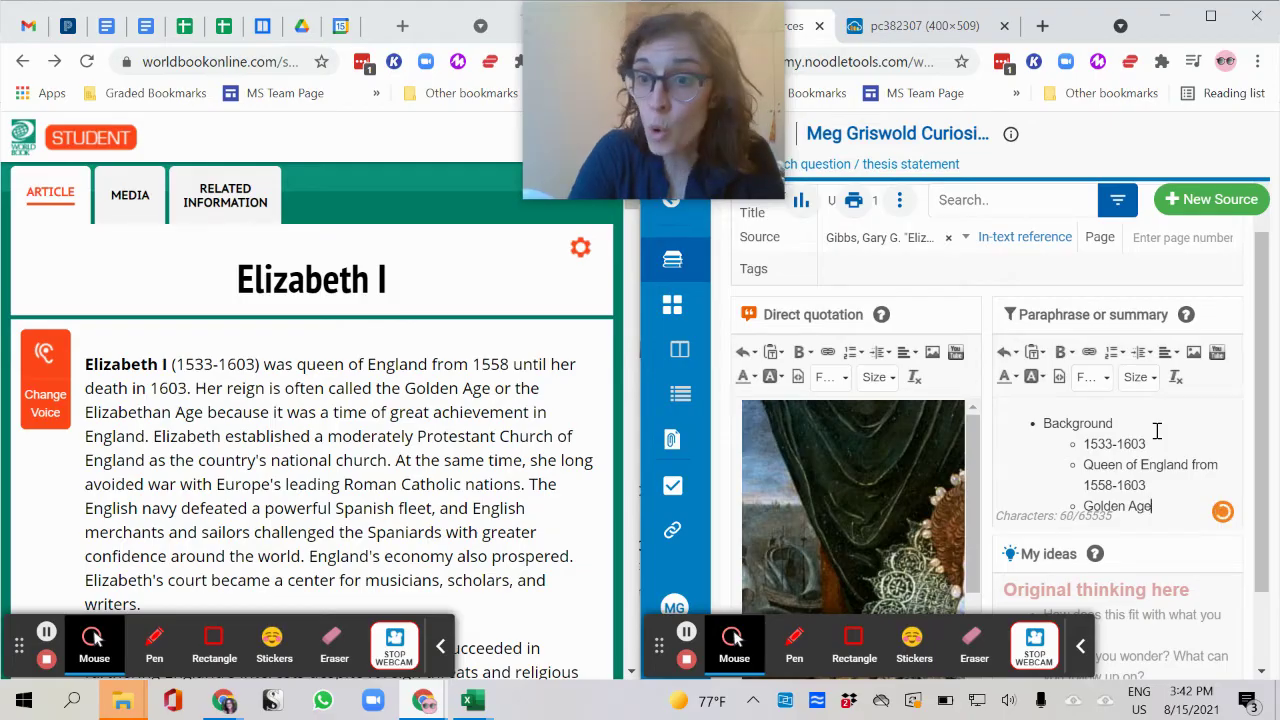
pyautogui.write(' (great ')
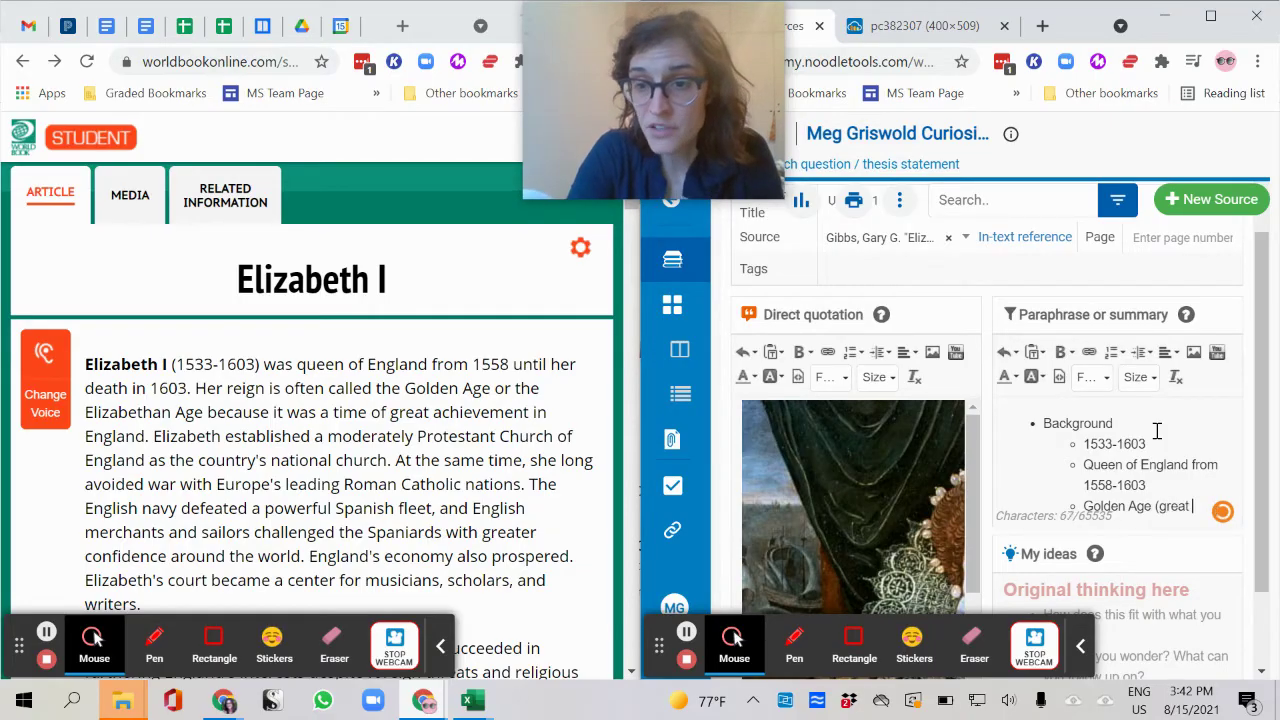
pyautogui.write('achieve')
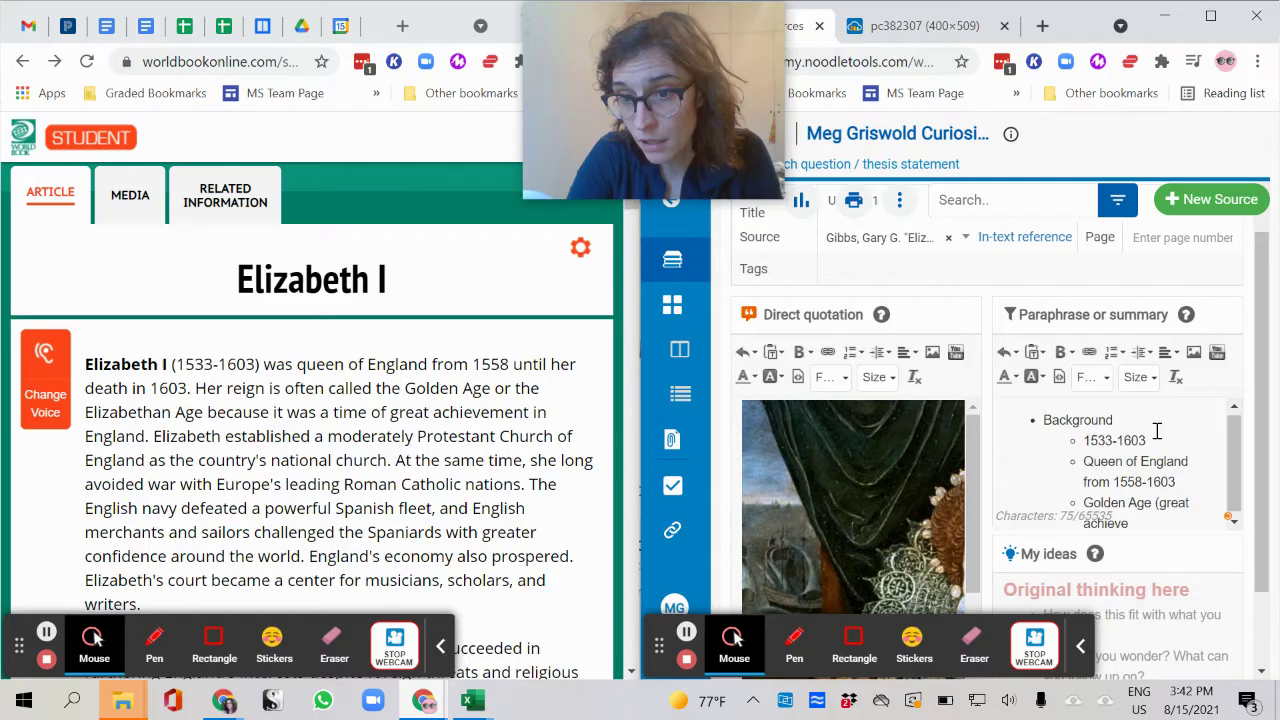
pyautogui.write('ment')
# Add a top-level bullet "Achievement" after the Background points and enter "Golden age" as its indented note.
pyautogui.press('Return')
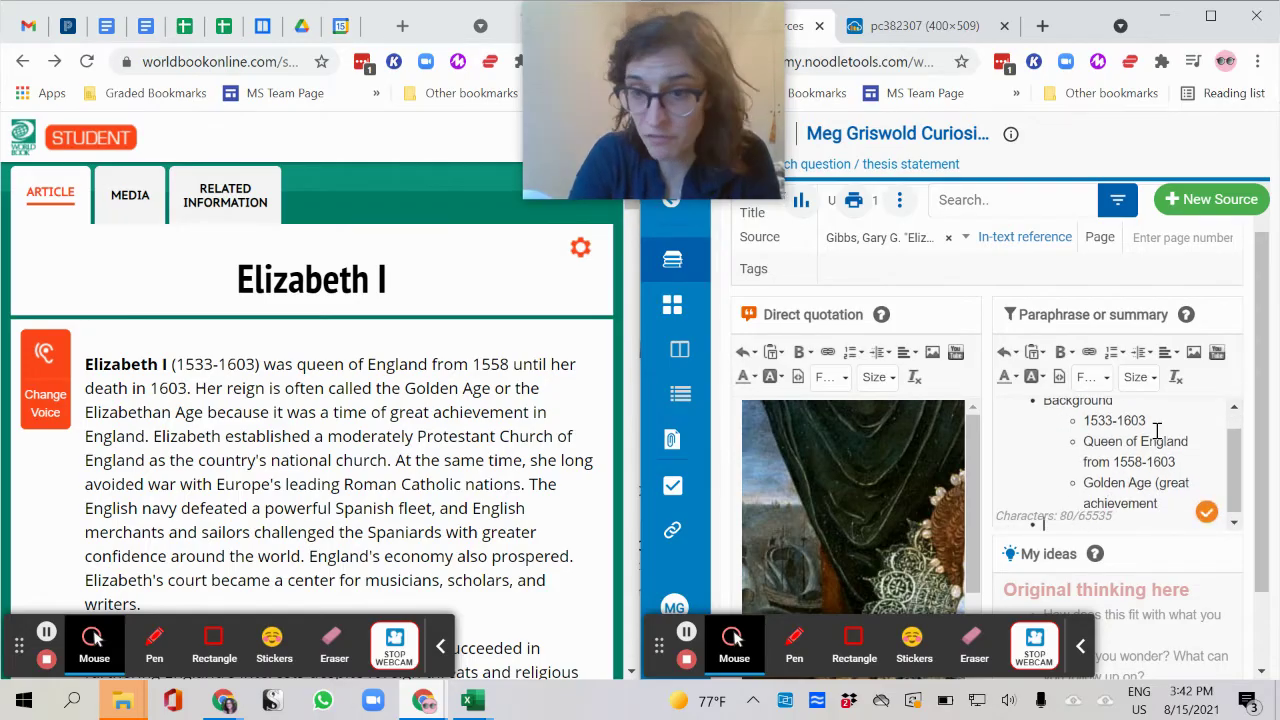
pyautogui.write('Achieveme')
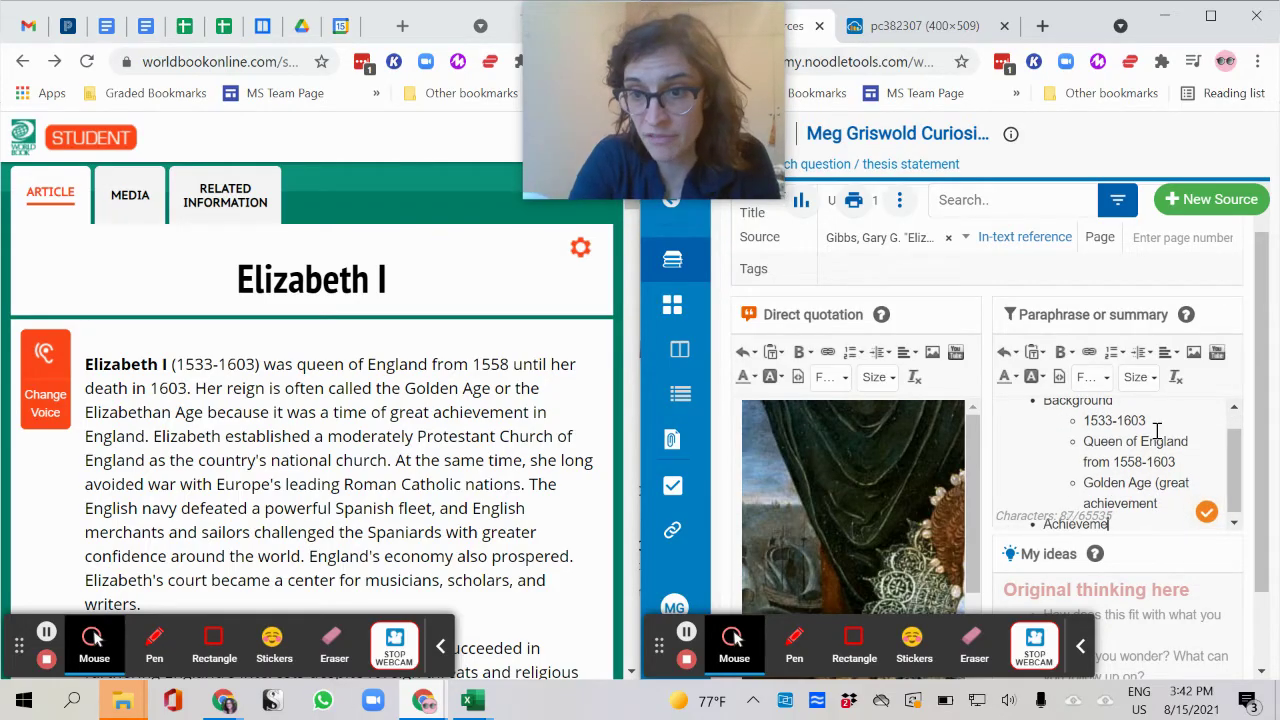
pyautogui.write('nt')
pyautogui.press('Return')
pyautogui.press('Tab')
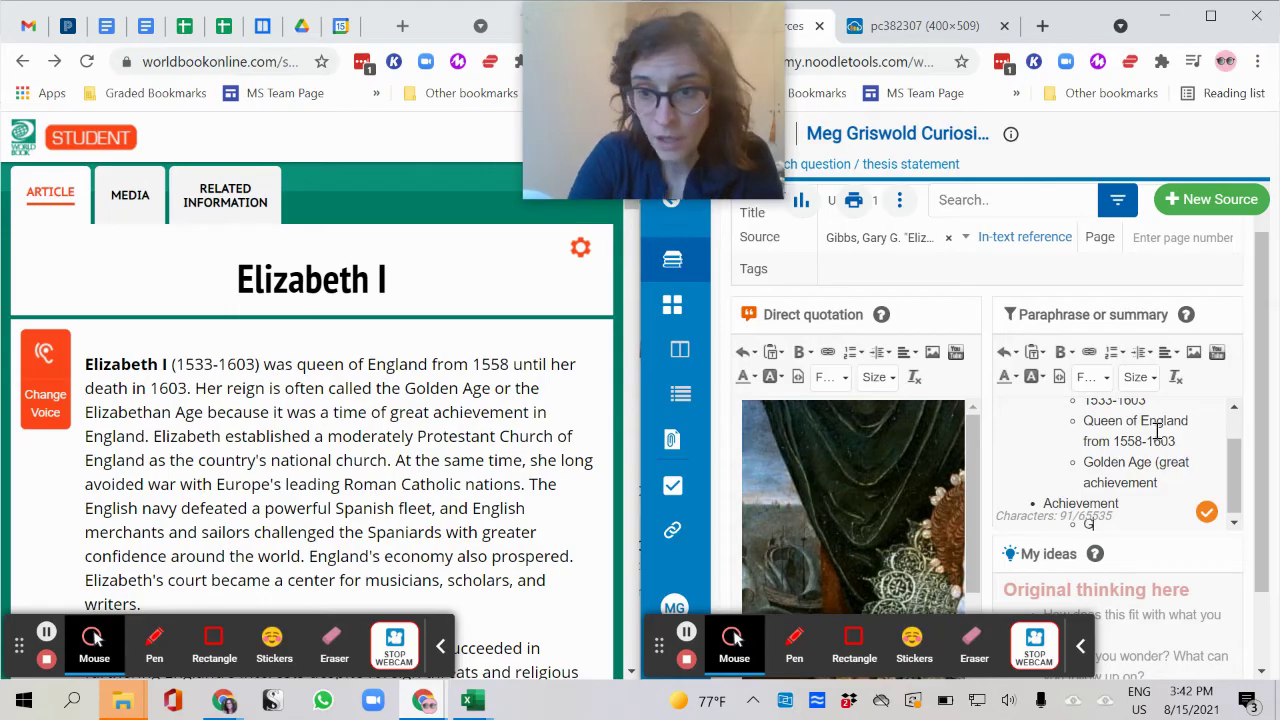
pyautogui.write('Golden age')
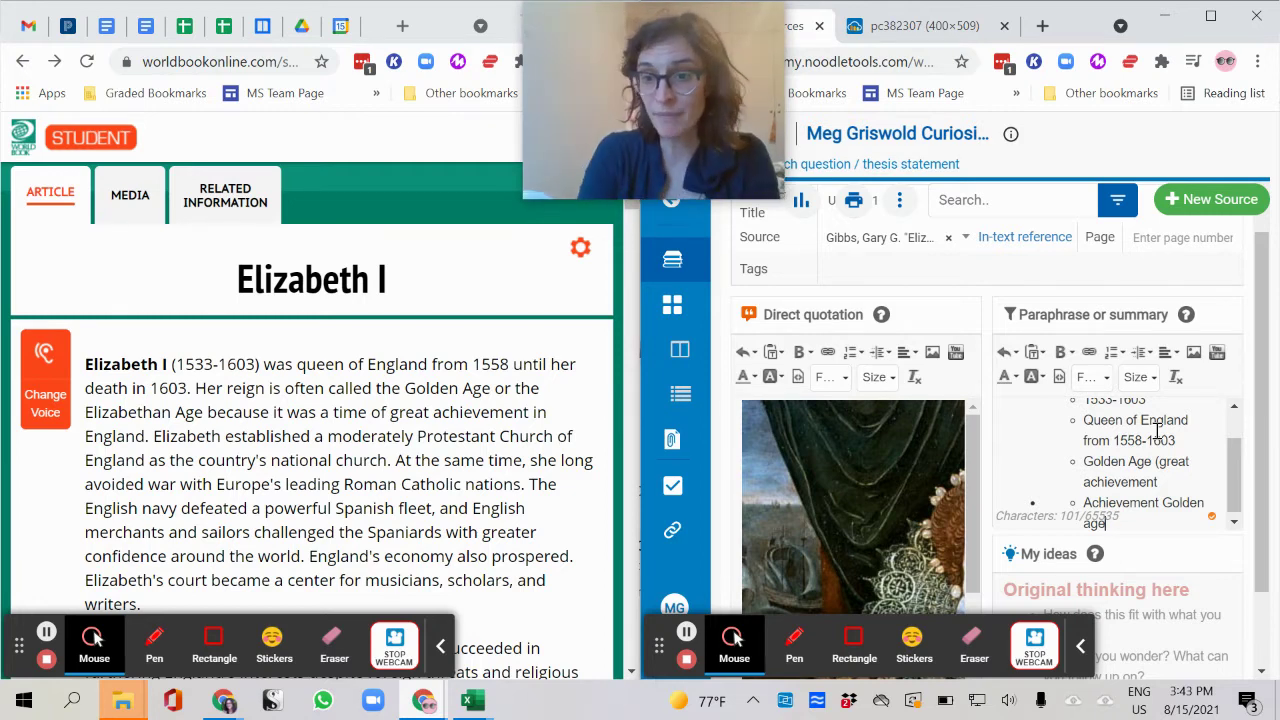
# Outdent the "Achievement Golden age" line to the top bullet level.
pyautogui.click(1088, 511)
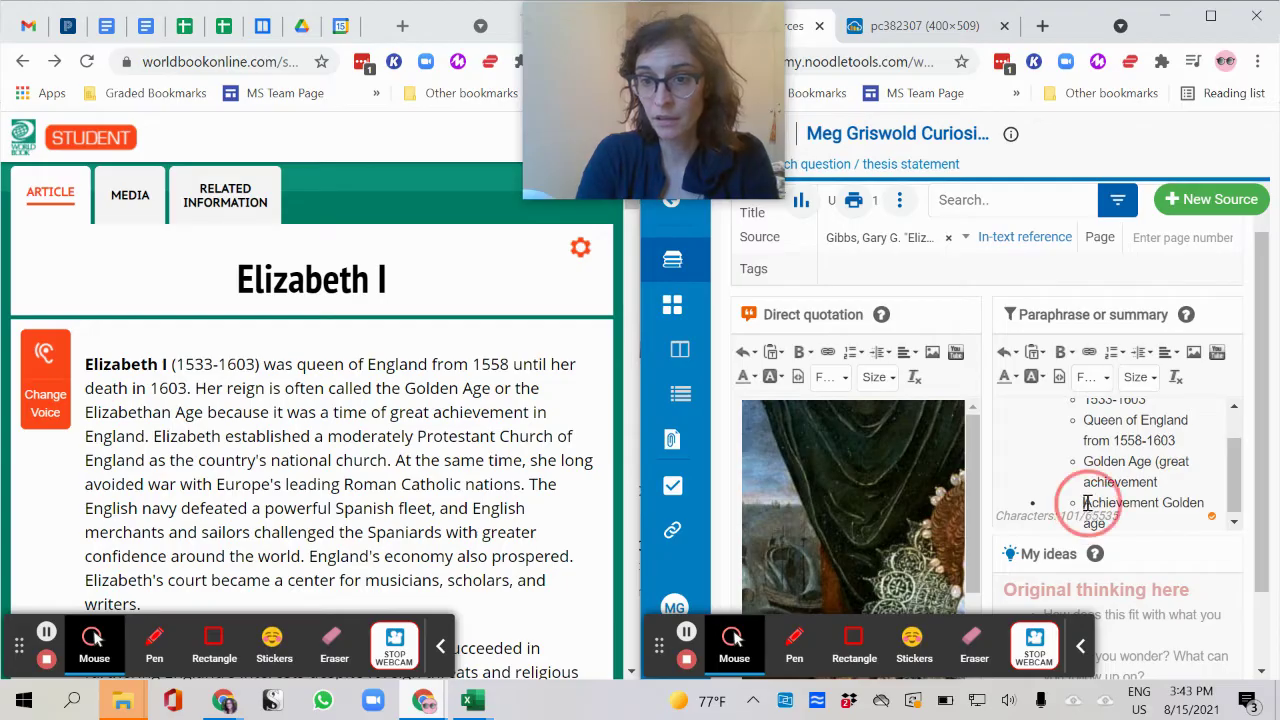
pyautogui.click(1088, 503)
pyautogui.hotkey('shift', 'Tab')
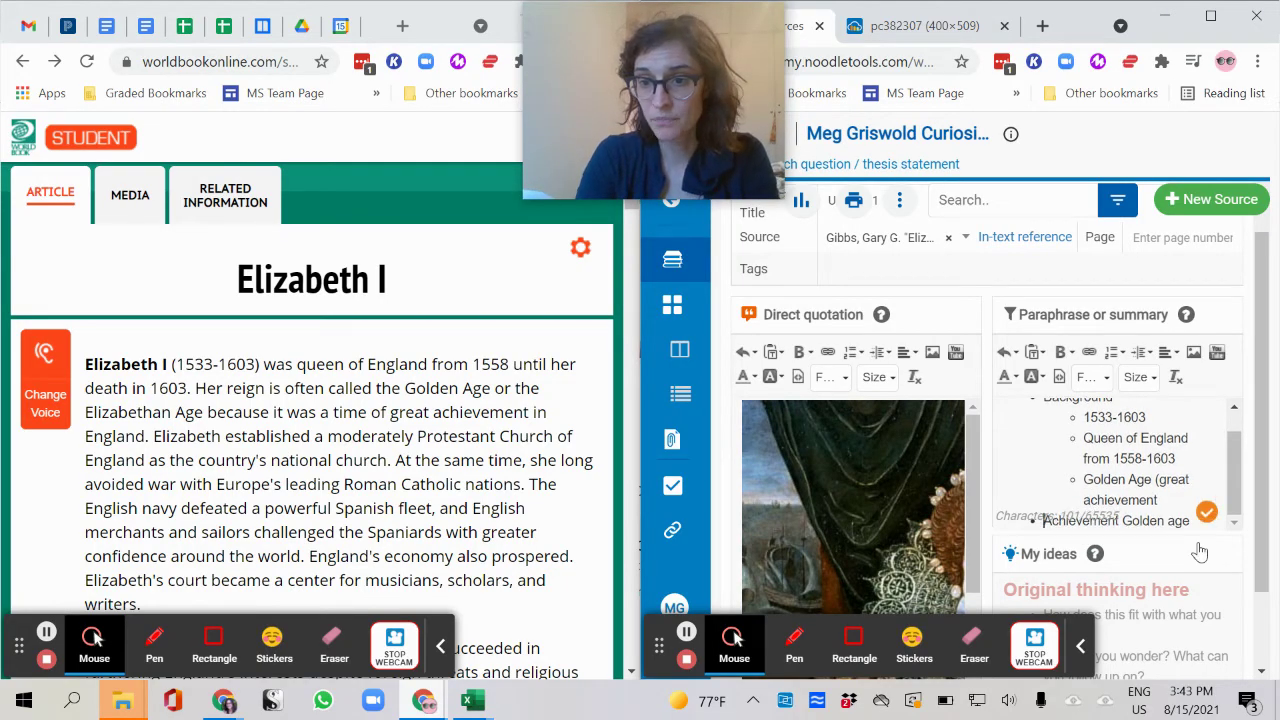
# Split the "Achievement Golden age" line so "Golden age" becomes an indented sub-bullet under the "Achievement" bullet.
pyautogui.click(1124, 521)
pyautogui.press('Return')
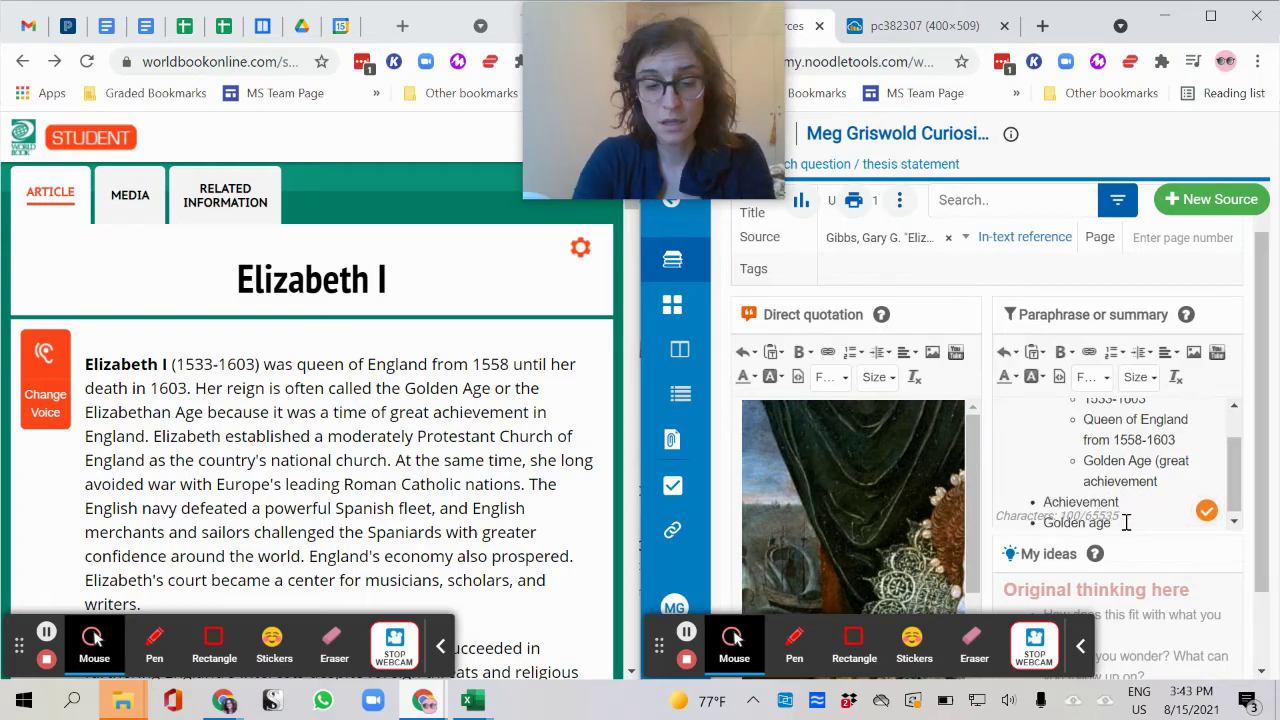
pyautogui.press('Tab')
pyautogui.click(1165, 526)
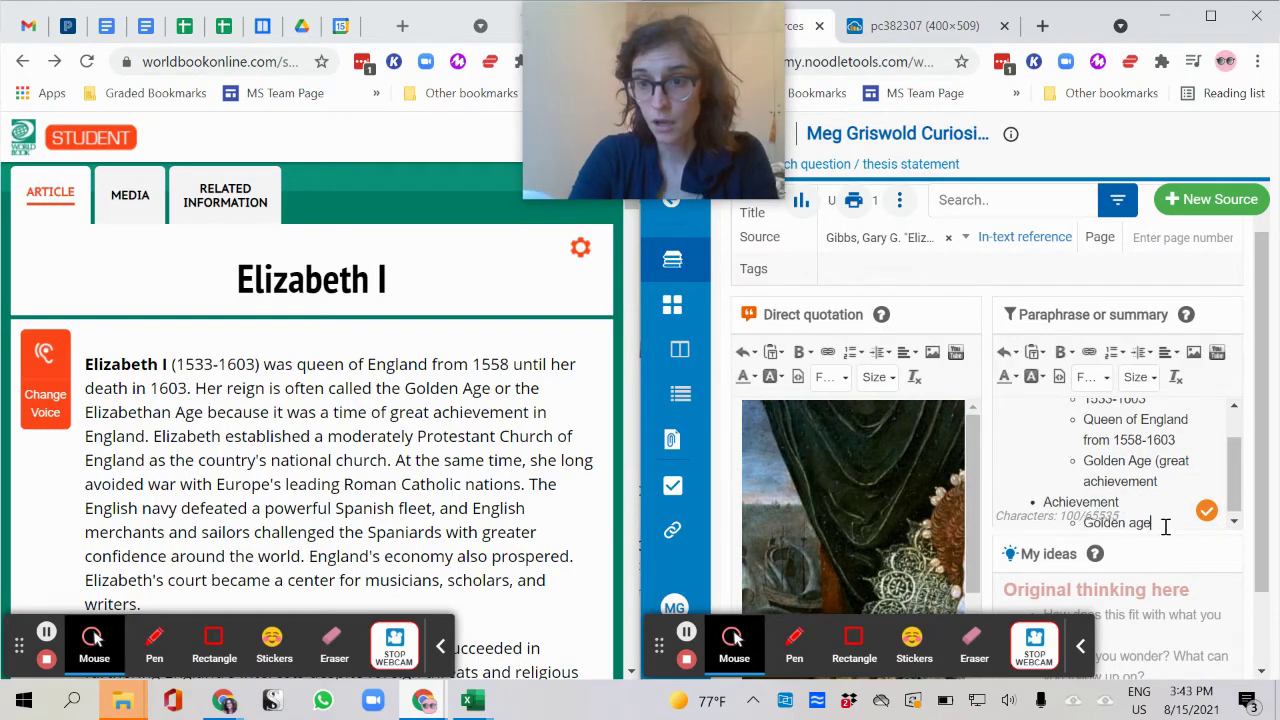
# Add the sub-bullet "Avoided war with European countries" below "Golden age" under Achievement.
pyautogui.press('Return')
pyautogui.write('Avoided war with')
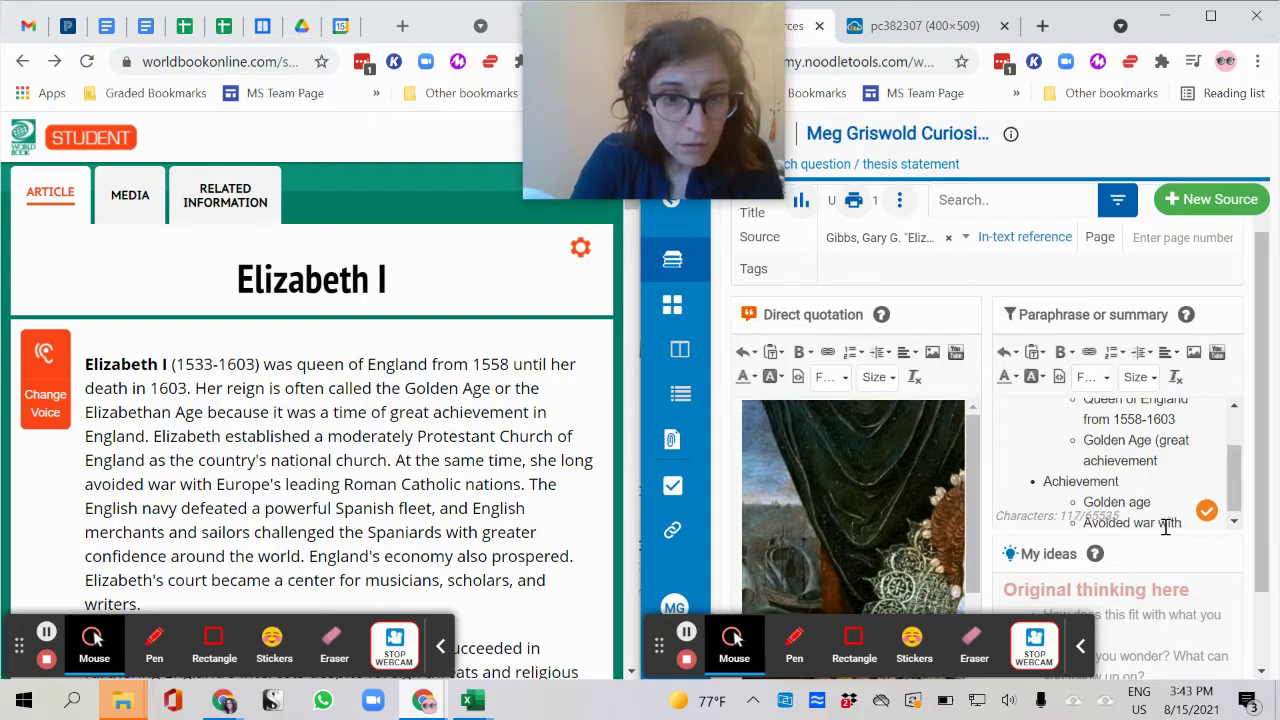
pyautogui.write(' Euro')
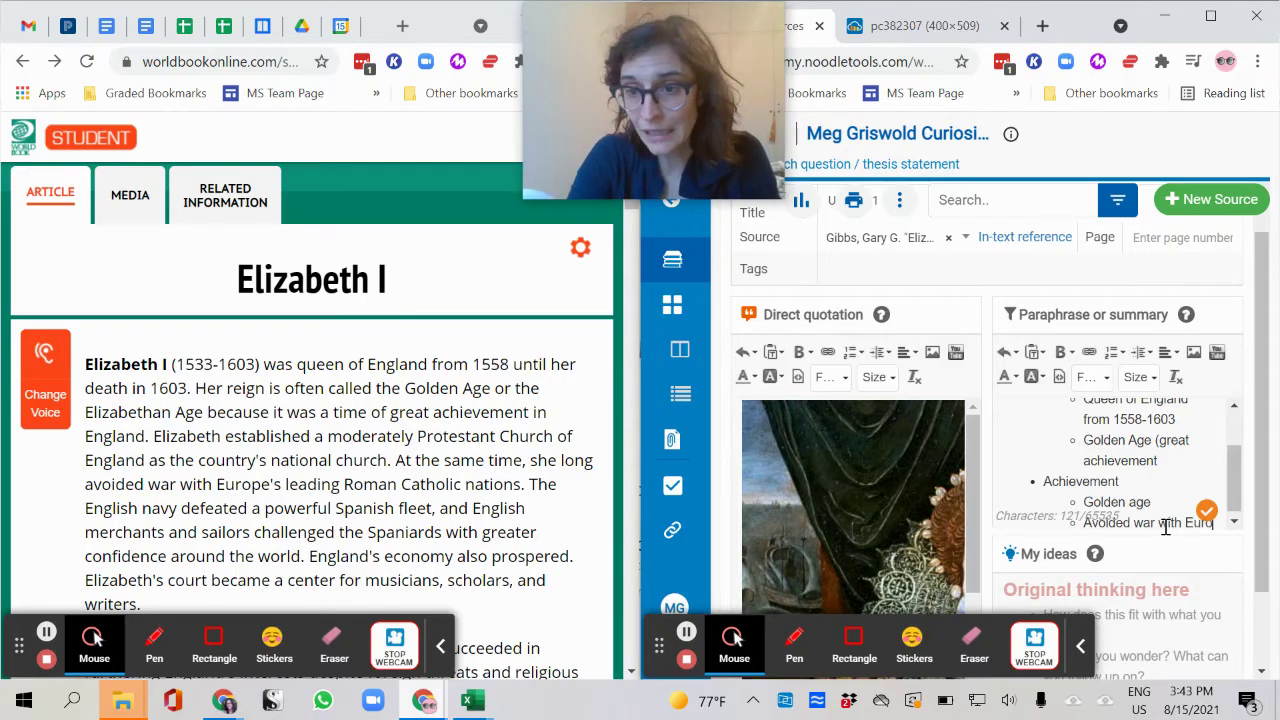
pyautogui.write('pean countries')
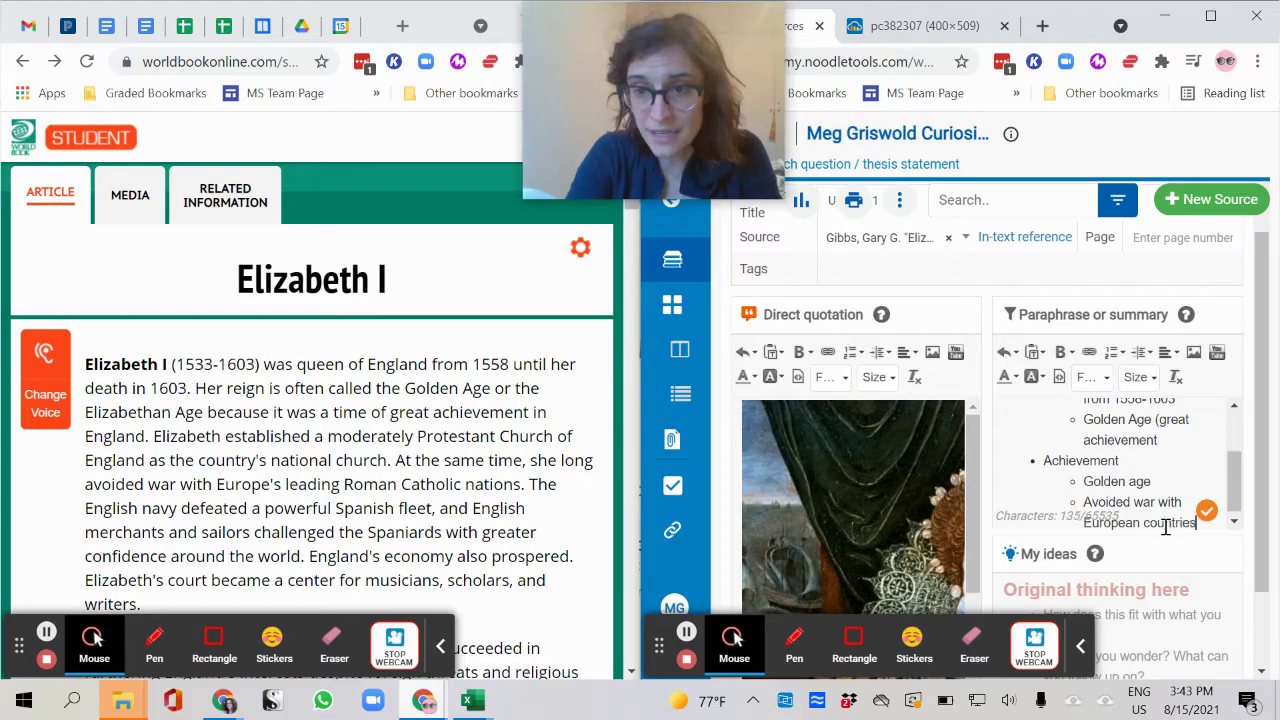
# Add two more Achievement sub-bullets, "Established a church" and "Economy was good".
pyautogui.press('Return')
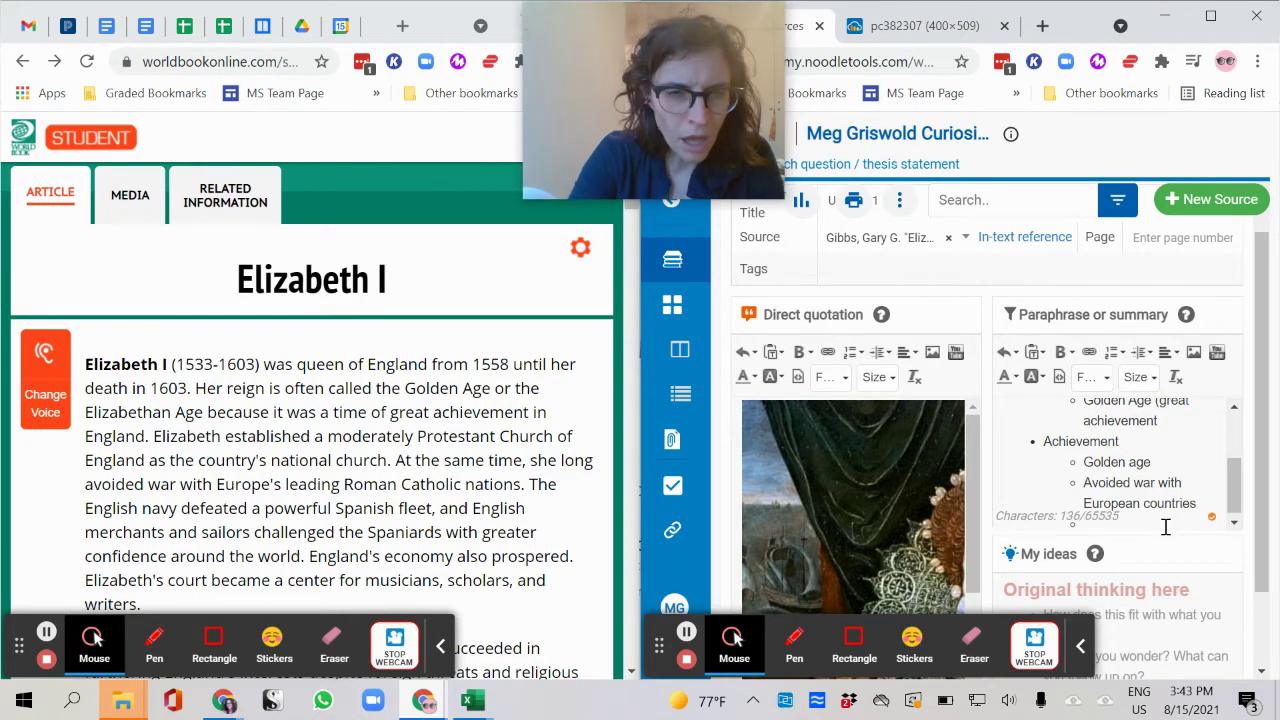
pyautogui.write('Established ')
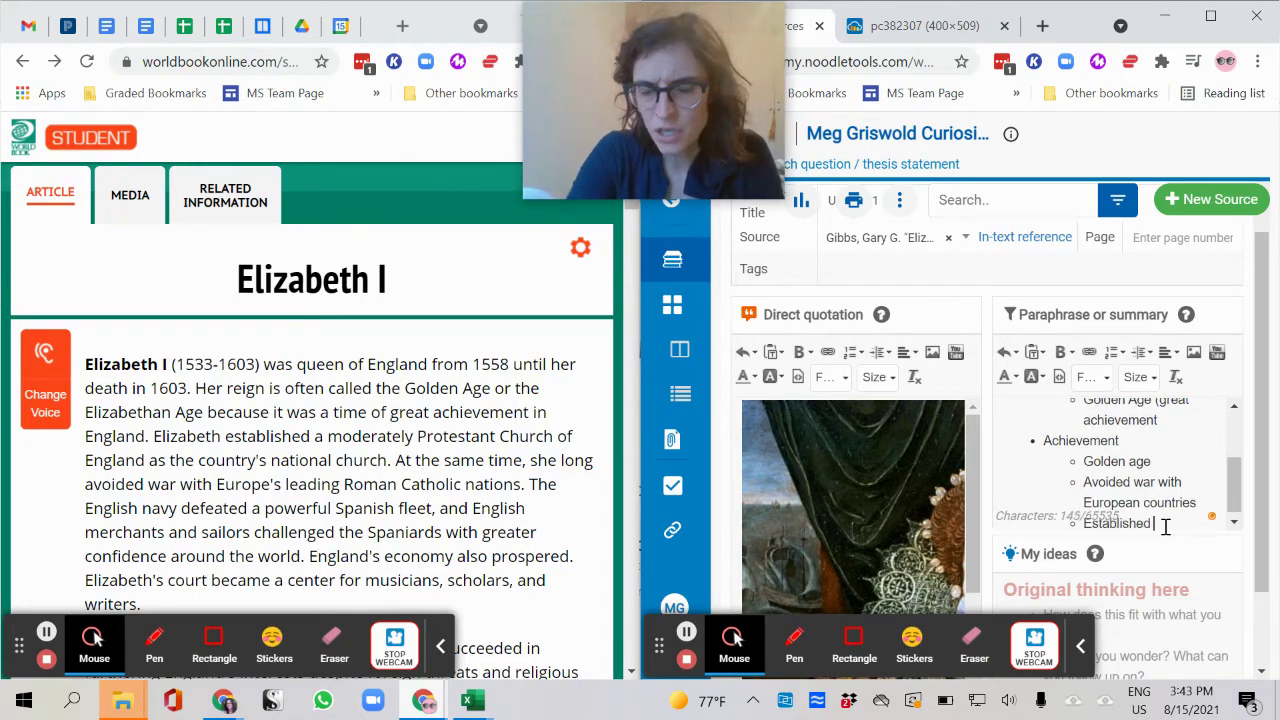
pyautogui.write('a Church')
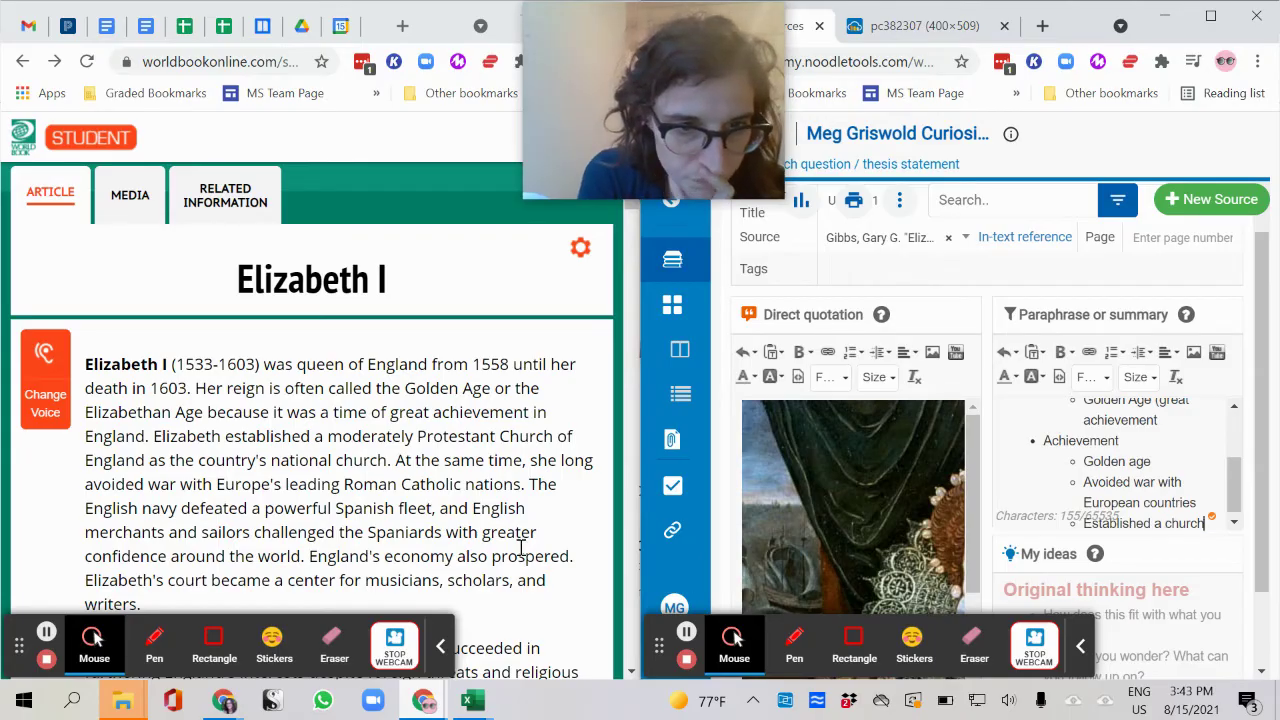
pyautogui.scroll(-1, 520, 548)
pyautogui.press('Return')
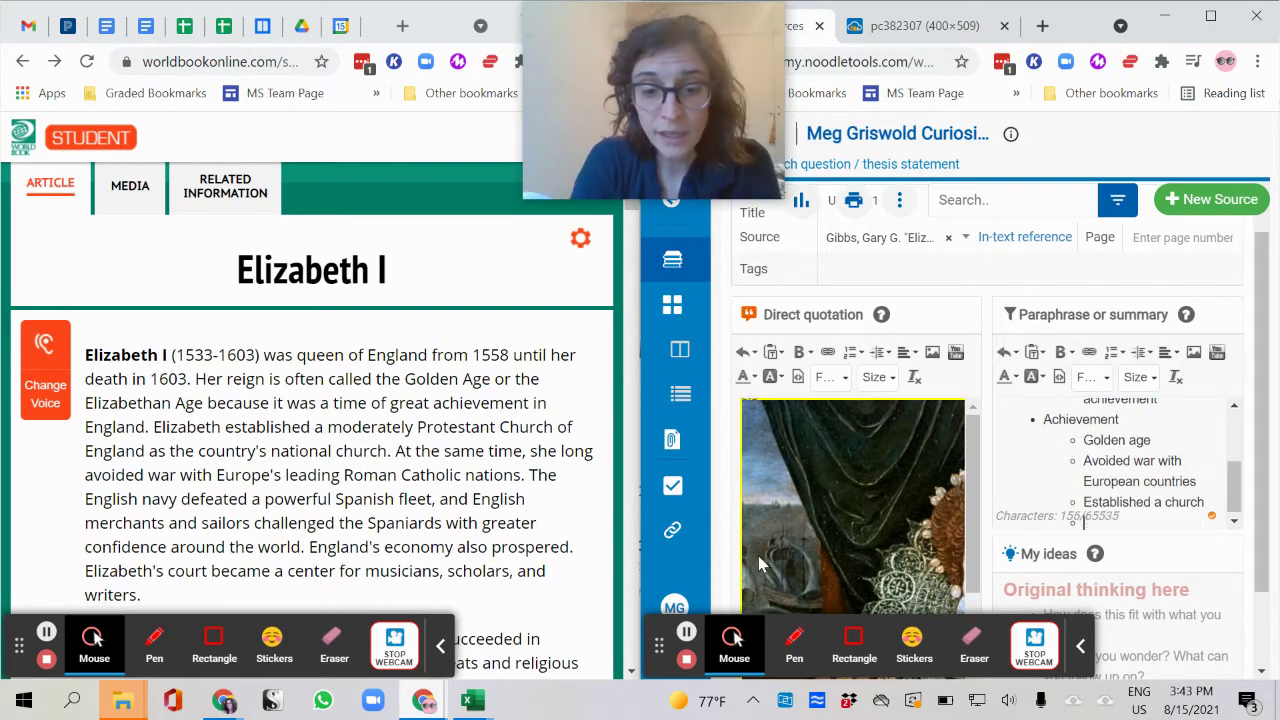
pyautogui.write('Economy ')
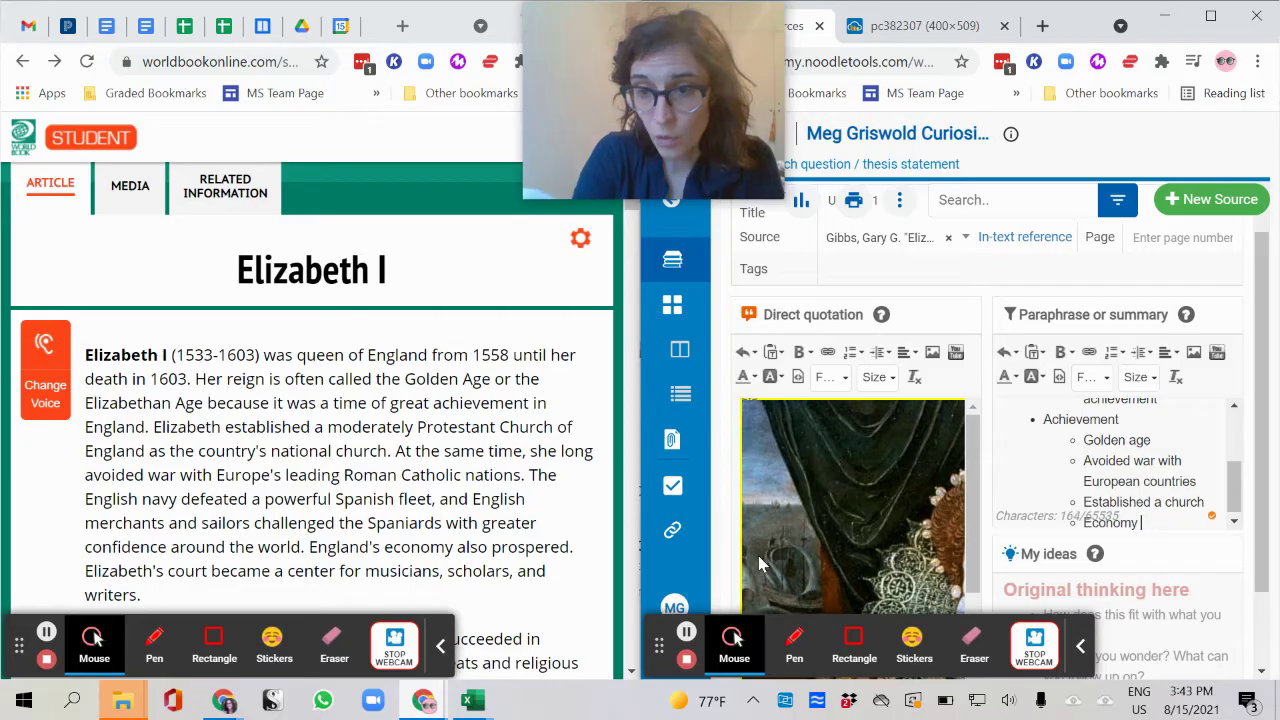
pyautogui.write('prowas good')
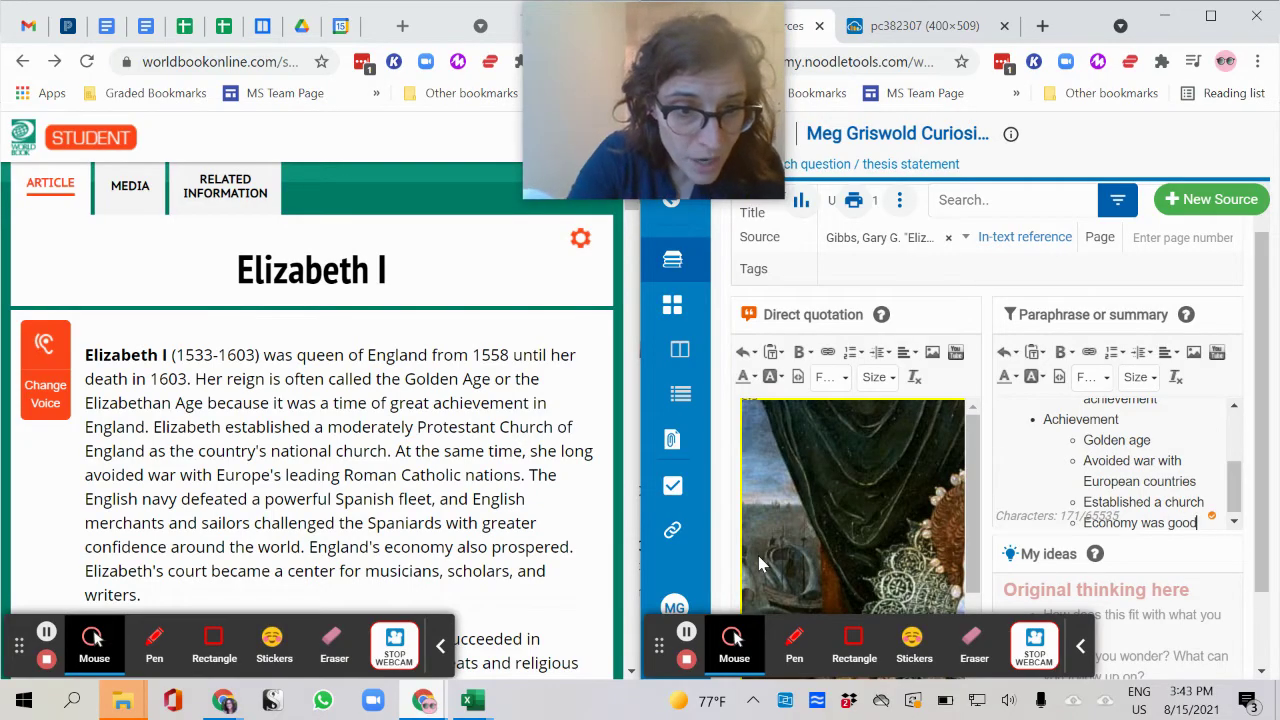
# Add the sub-bullet "Defeated Spanish fleet" after the economy note, correcting the misspelled first word.
pyautogui.press('Return')
pyautogui.write('Death')
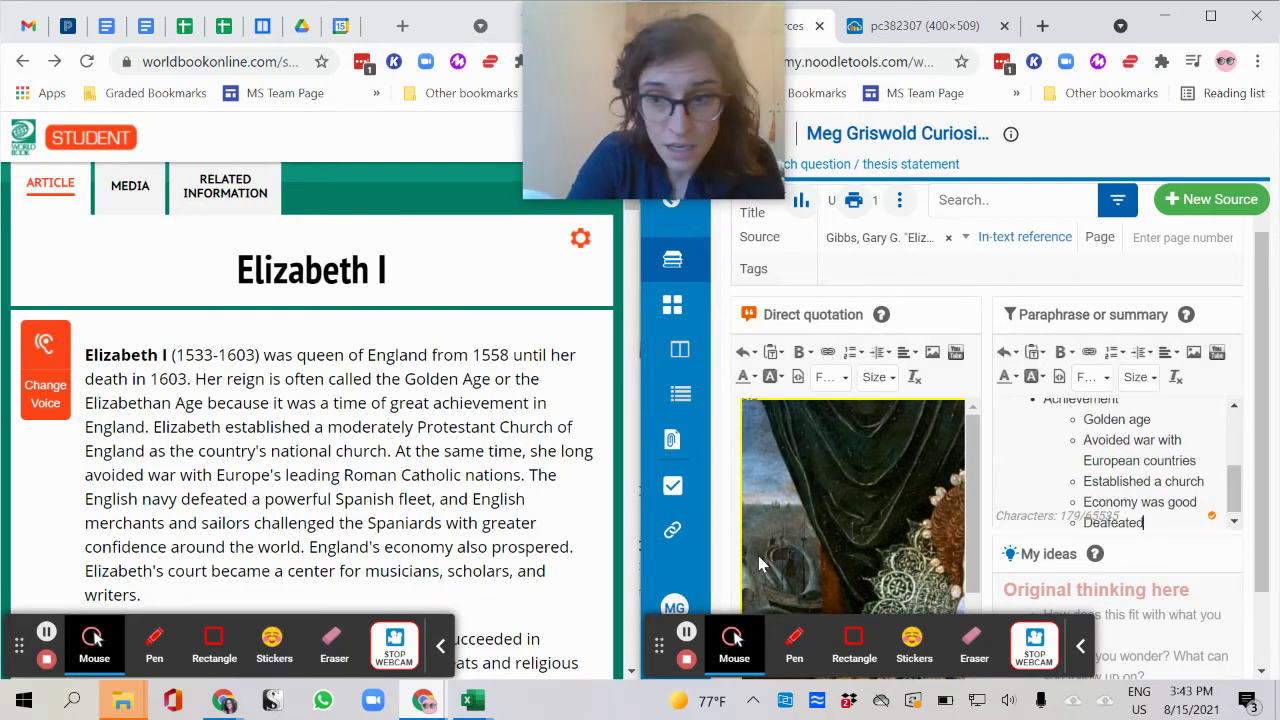
pyautogui.press('BackSpace')
pyautogui.press('BackSpace')
pyautogui.press('BackSpace')
pyautogui.press('BackSpace')
pyautogui.press('BackSpace')
pyautogui.press('BackSpace')
pyautogui.press('BackSpace')
pyautogui.write('feated Spanish fleet')
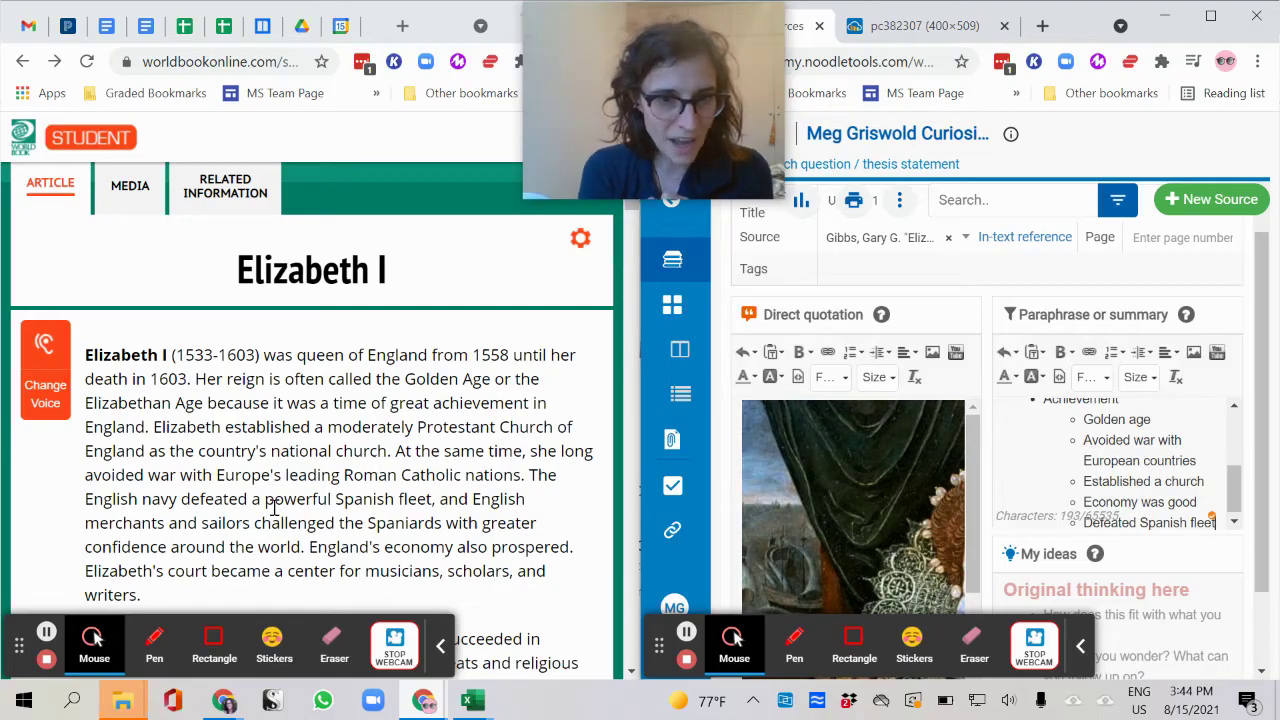
# Add the sub-bullet "Music, scholarship, writing" under Achievement and start an empty sub-bullet below it.
pyautogui.scroll(-1, 273, 507)
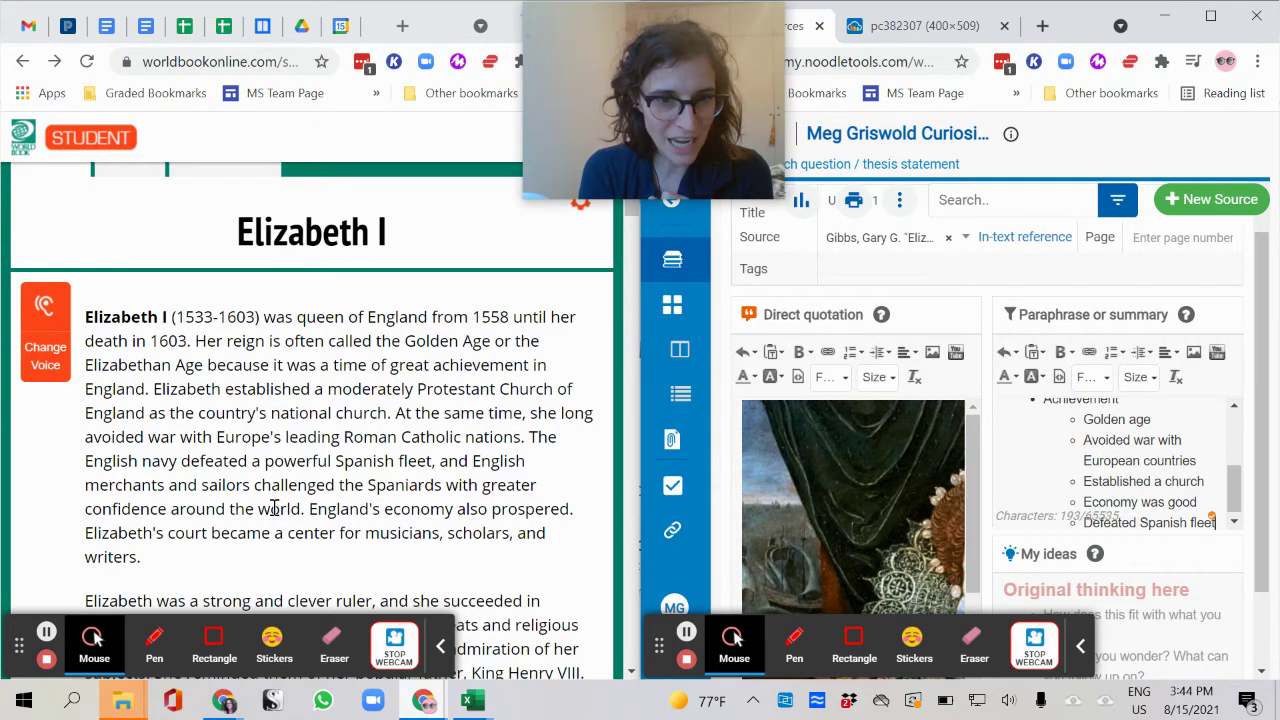
pyautogui.scroll(-3, 273, 507)
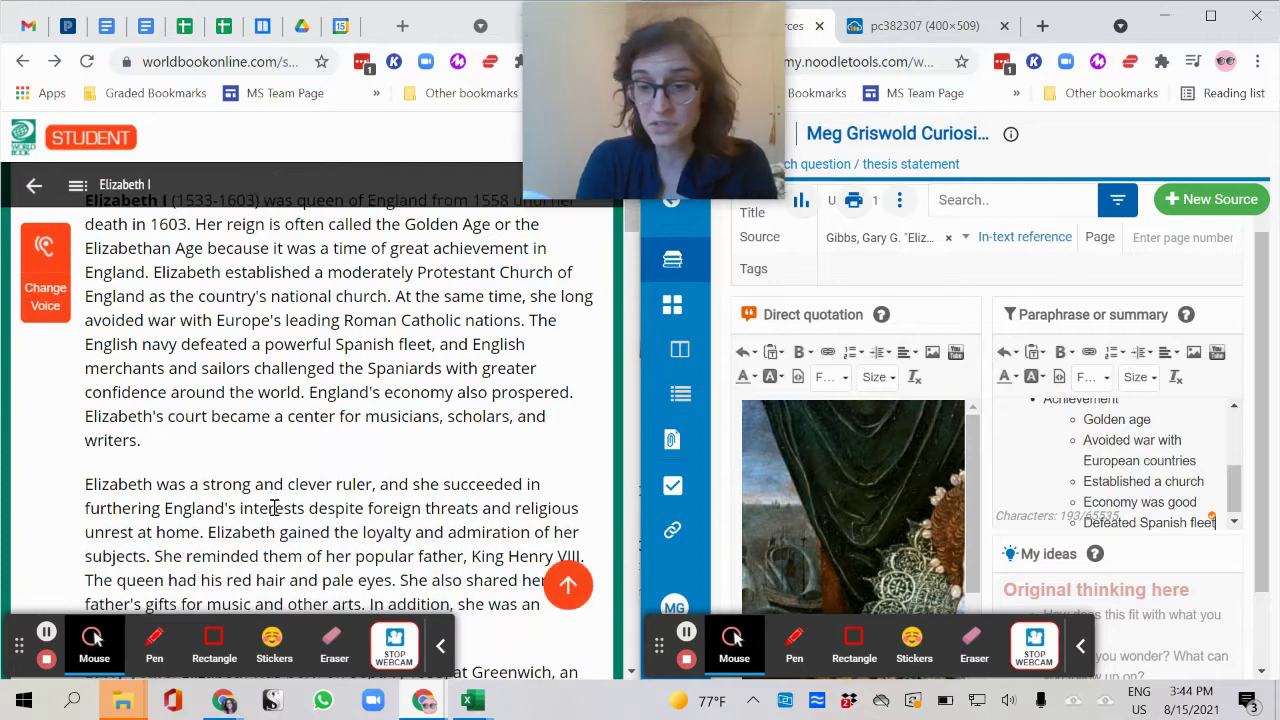
pyautogui.write('Music, sch')
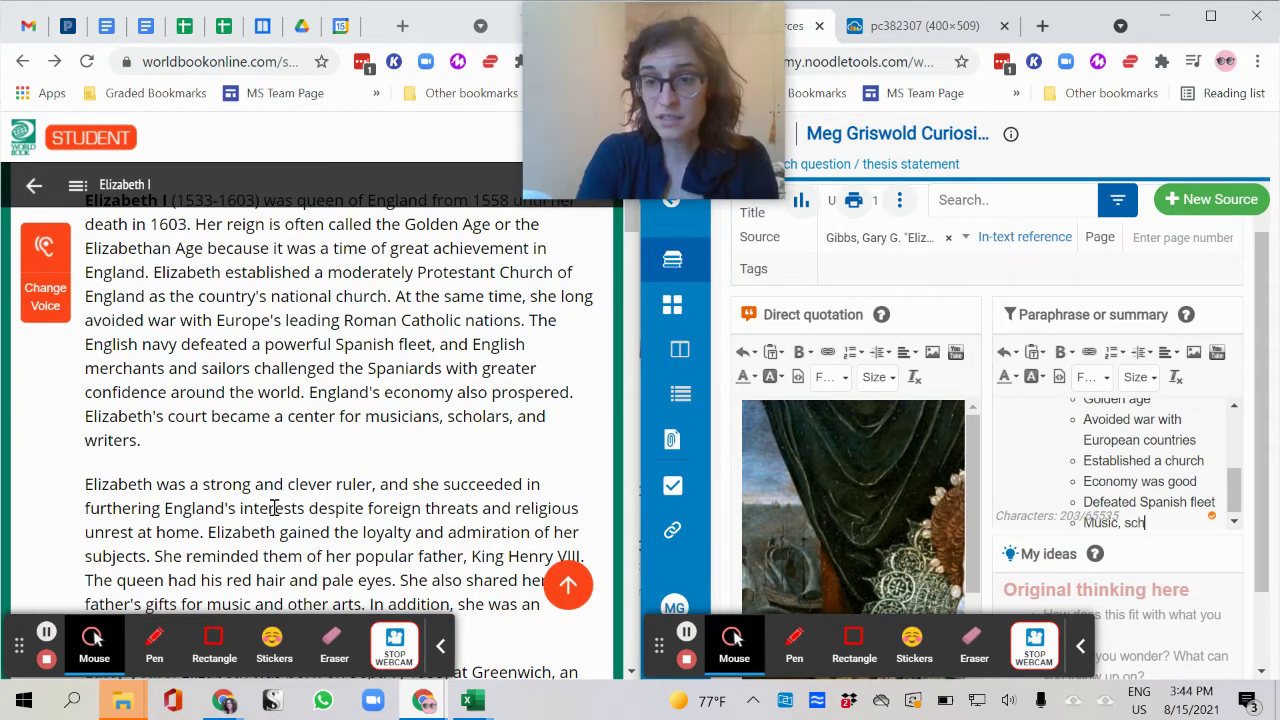
pyautogui.write('olarship, writing')
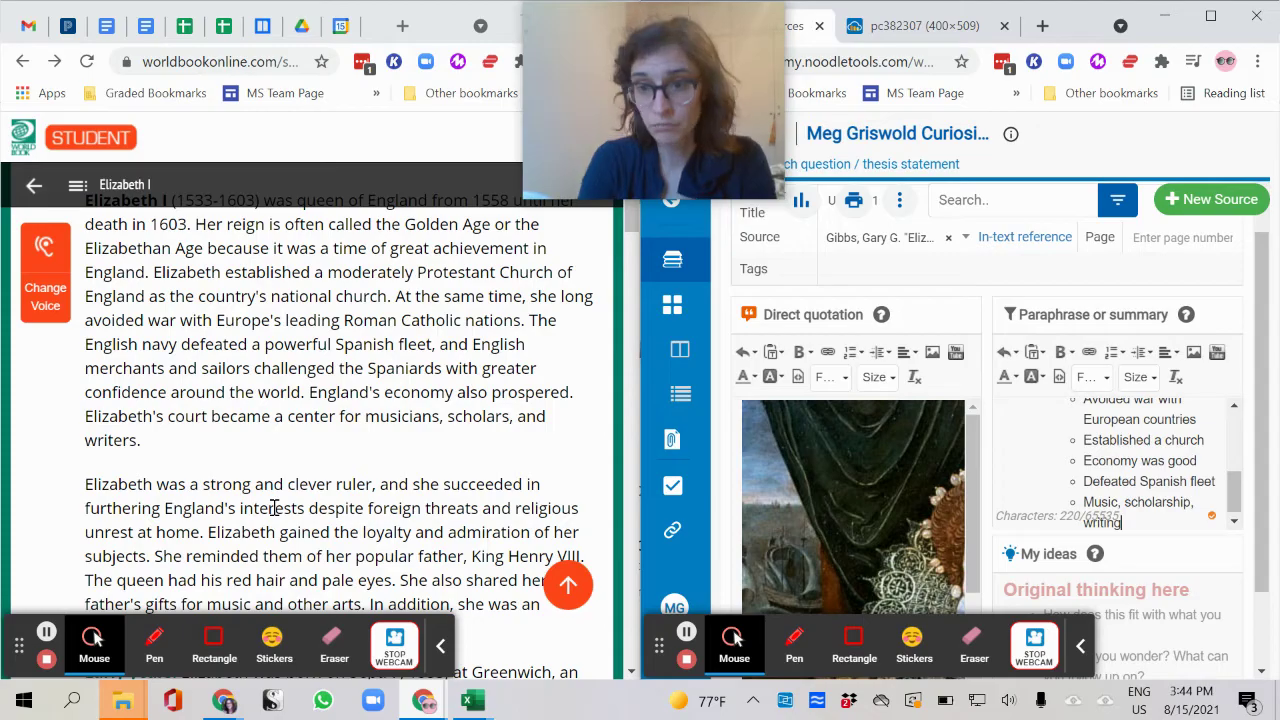
pyautogui.press('Return')
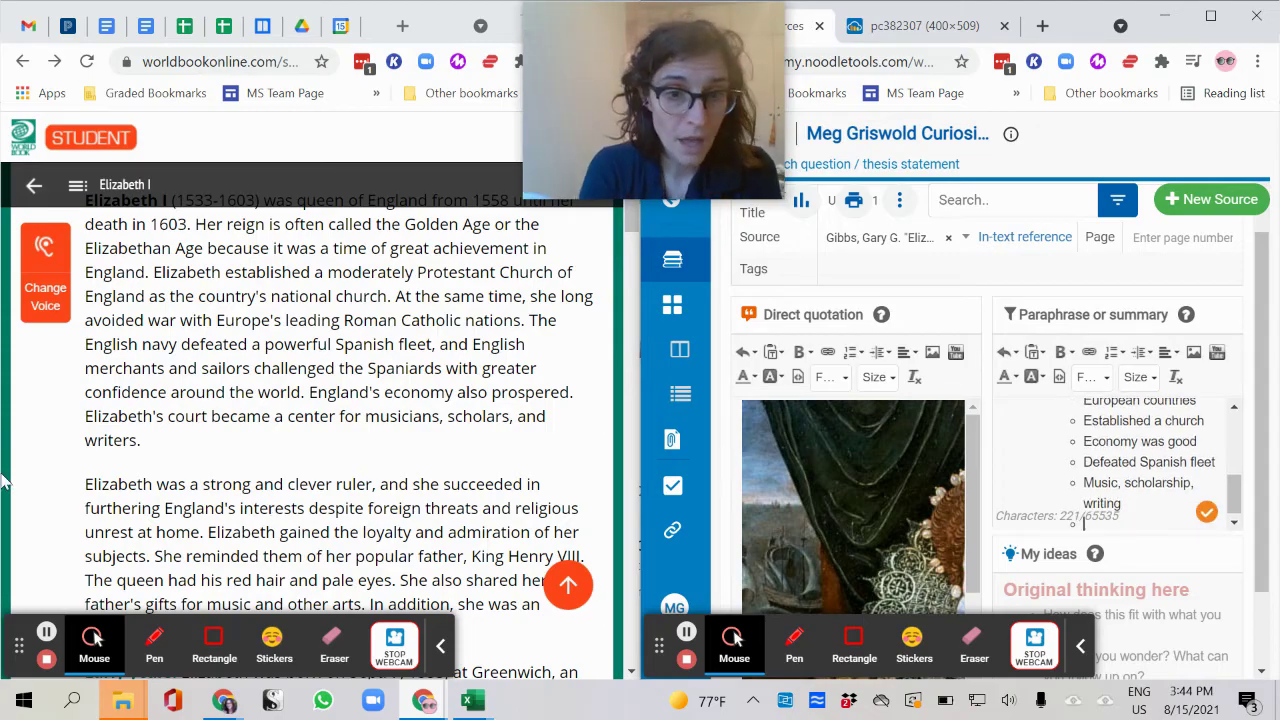
# Insert the sub-bullet "Strong and clever" under Background, after the "Golden Age (great achievement" note.
pyautogui.scroll(-1, 428, 472)
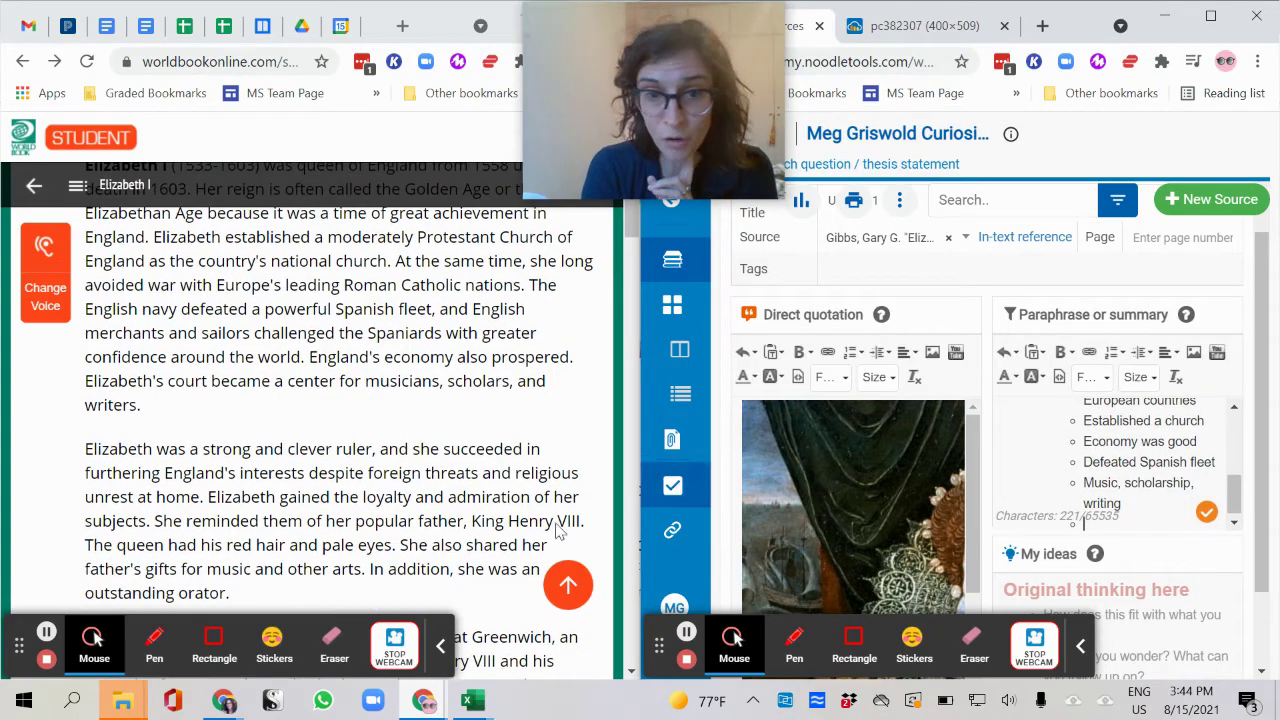
pyautogui.scroll(3, 1090, 425)
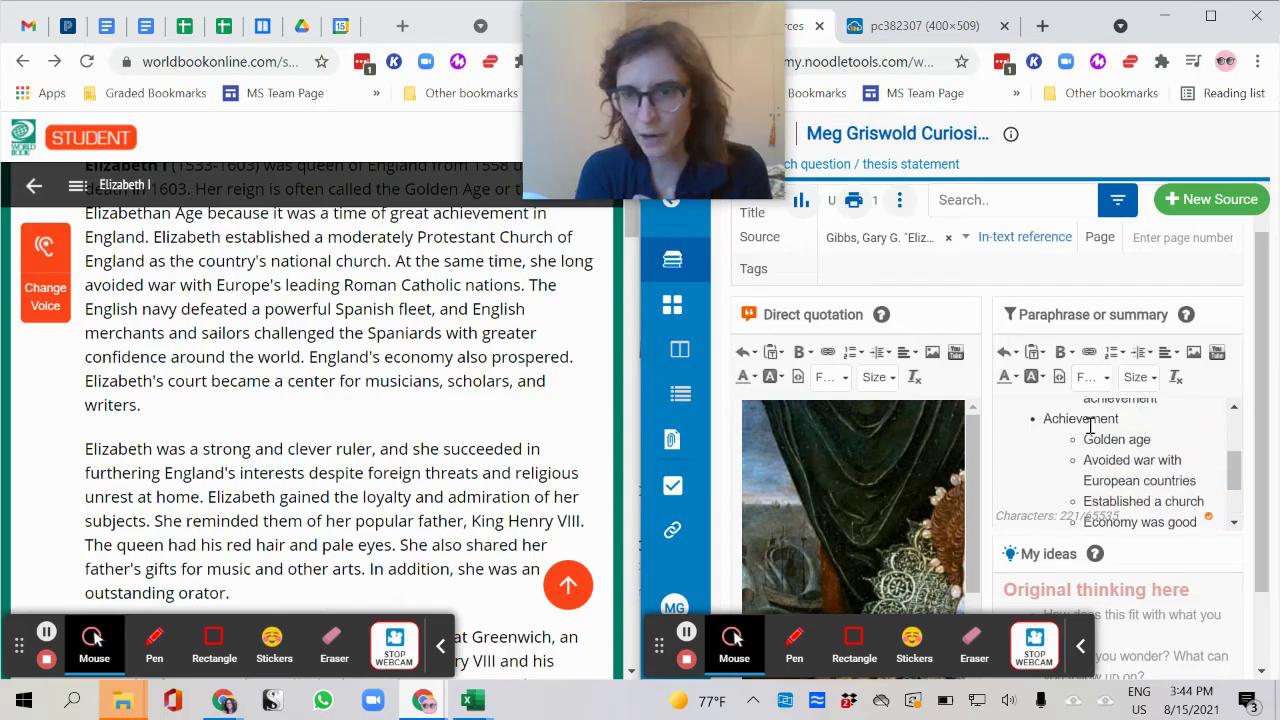
pyautogui.press('Return')
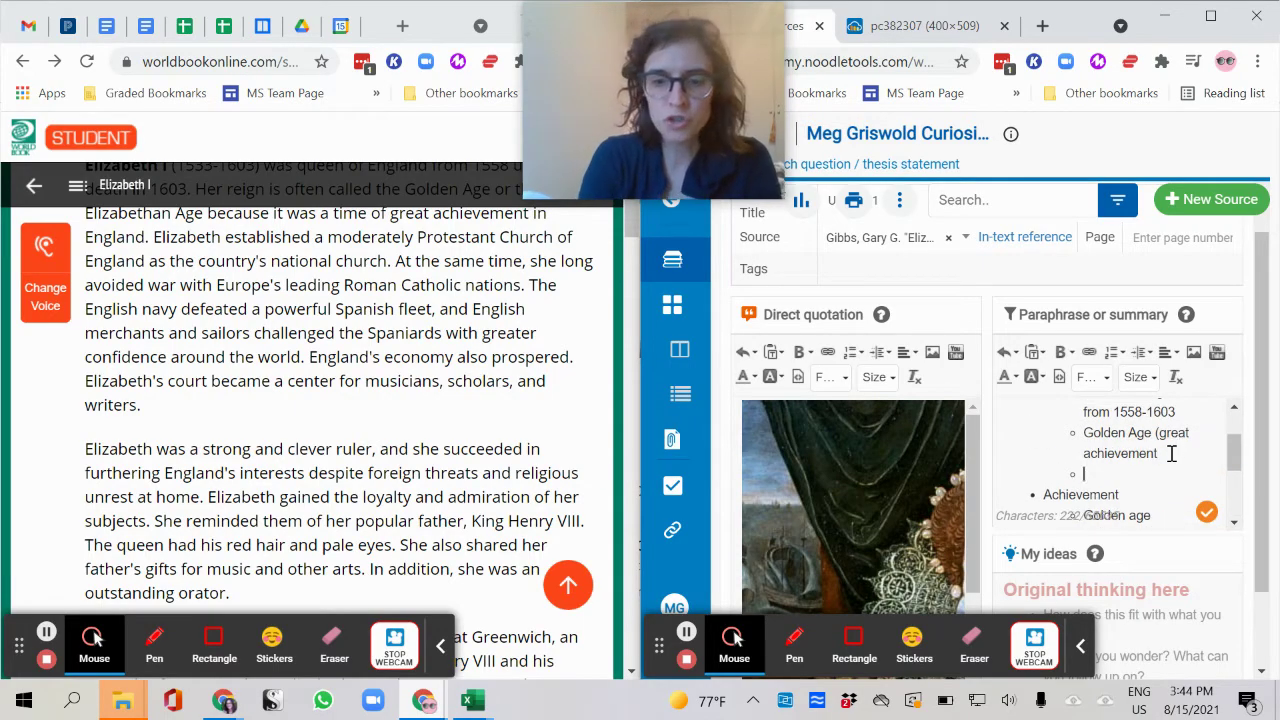
pyautogui.write('Strong and clever')
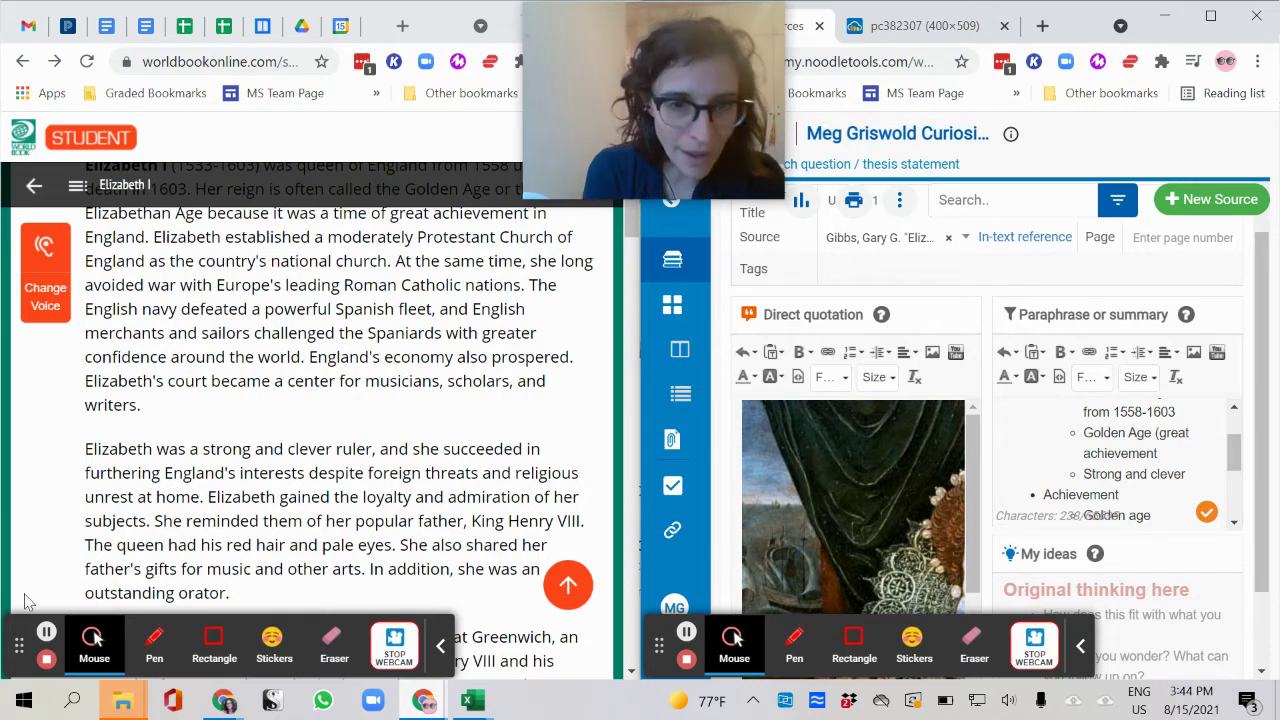
# Skim the rest of the Elizabeth I article, from Early years through Later years, for a passage worth quoting.
pyautogui.scroll(-3, 301, 545)
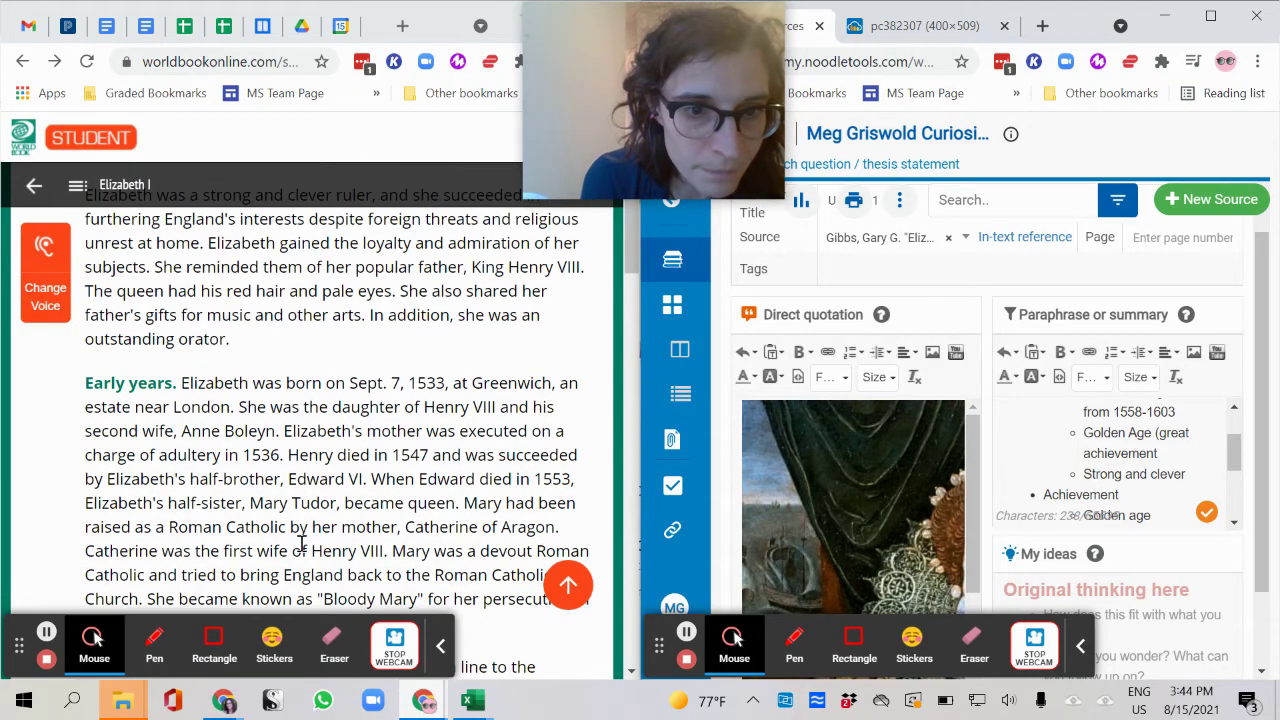
pyautogui.scroll(-3, 301, 545)
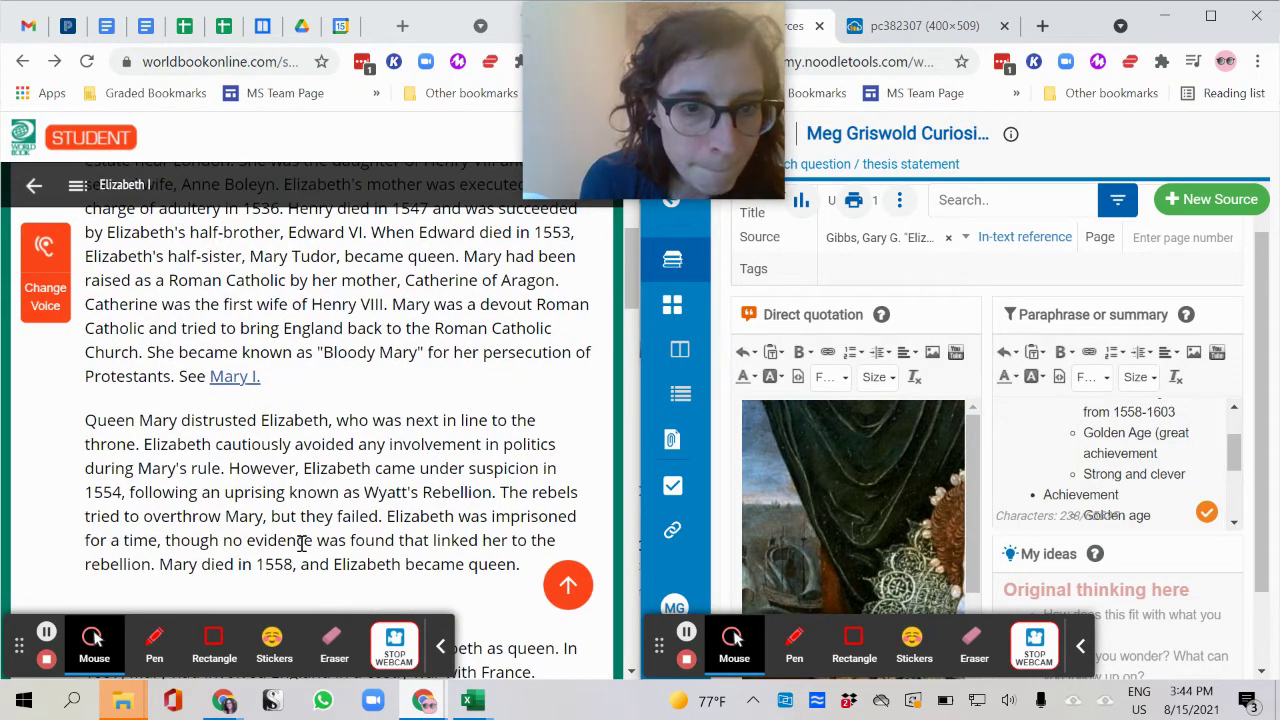
pyautogui.scroll(-5, 301, 545)
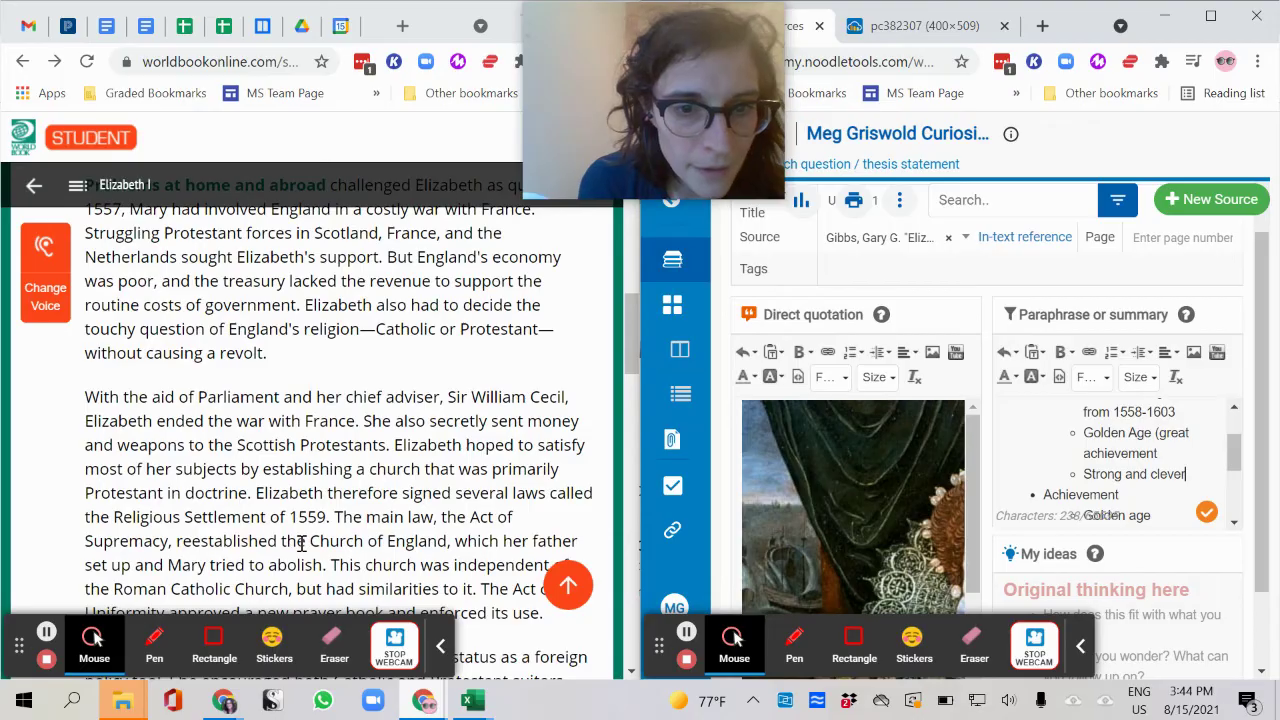
pyautogui.scroll(-3, 301, 545)
pyautogui.scroll(-3, 301, 545)
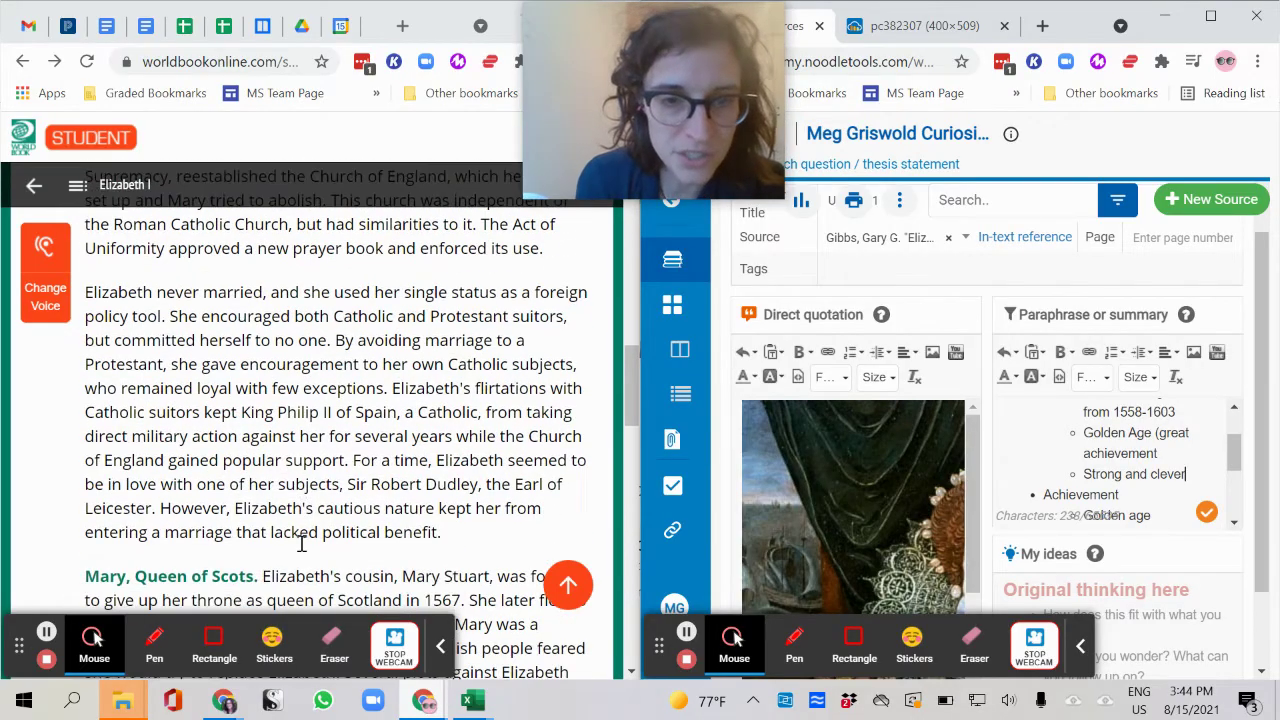
pyautogui.scroll(-6, 301, 545)
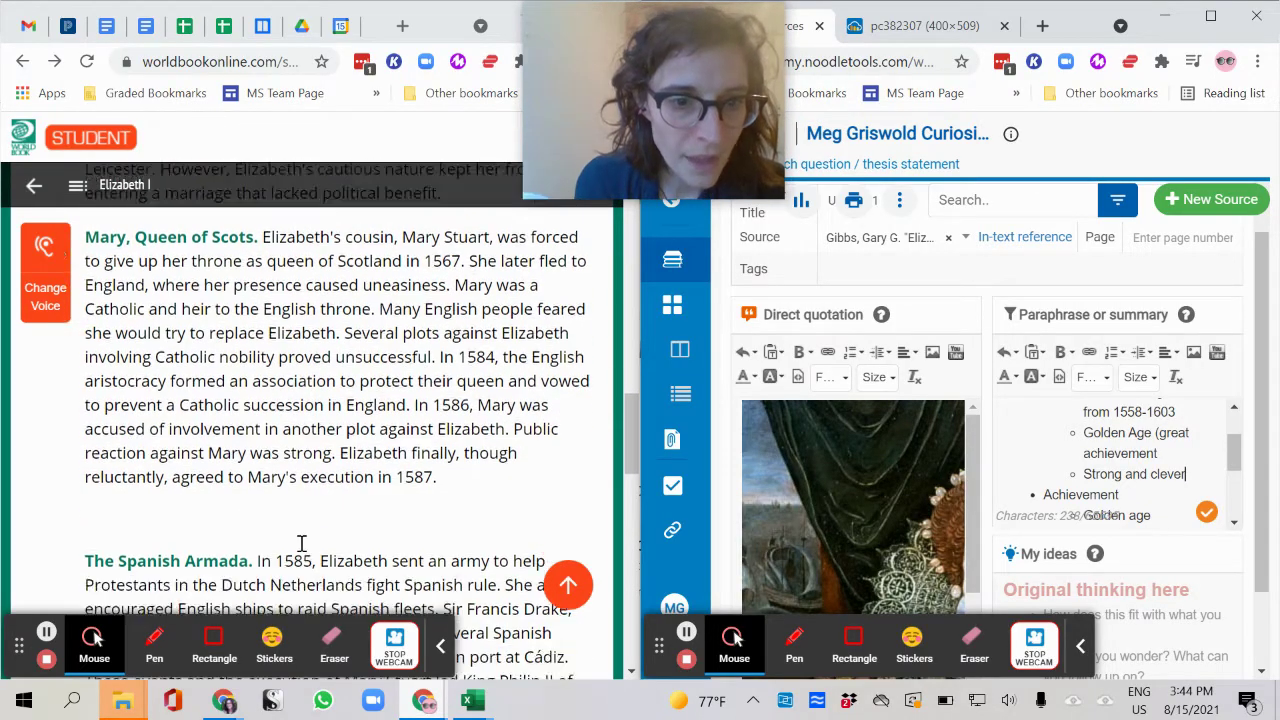
pyautogui.scroll(-3, 301, 545)
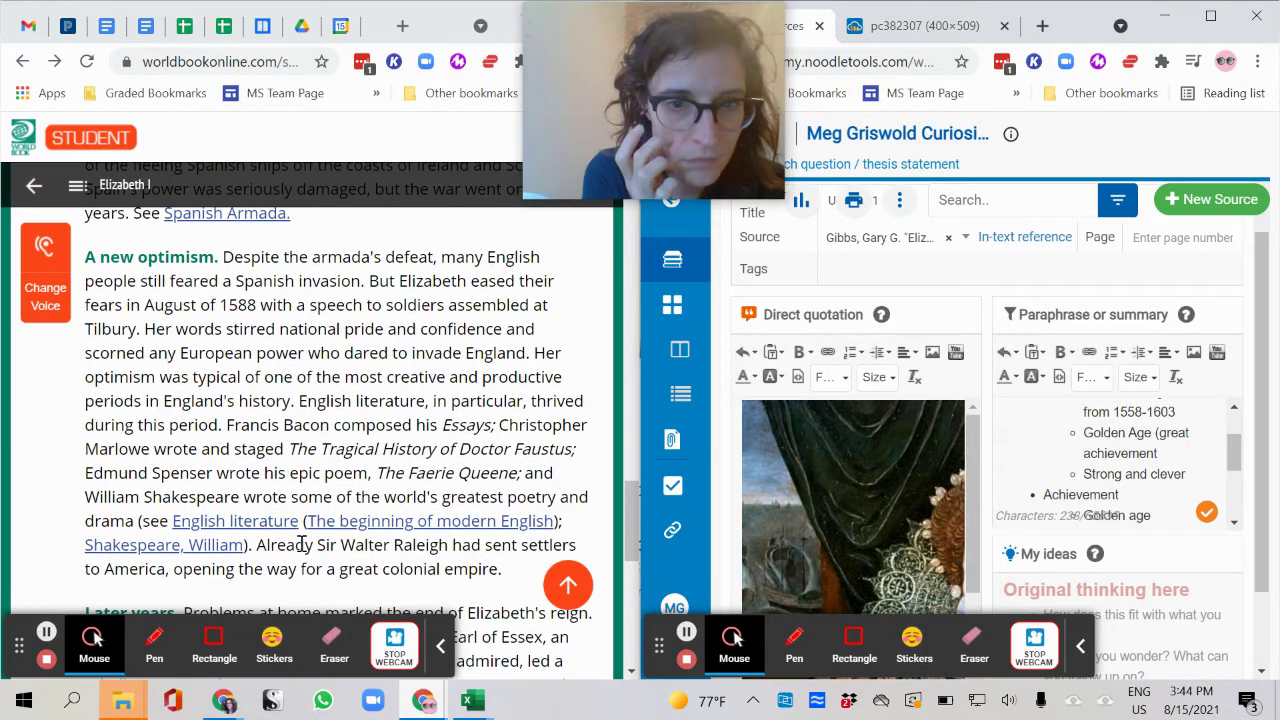
pyautogui.scroll(-5, 301, 545)
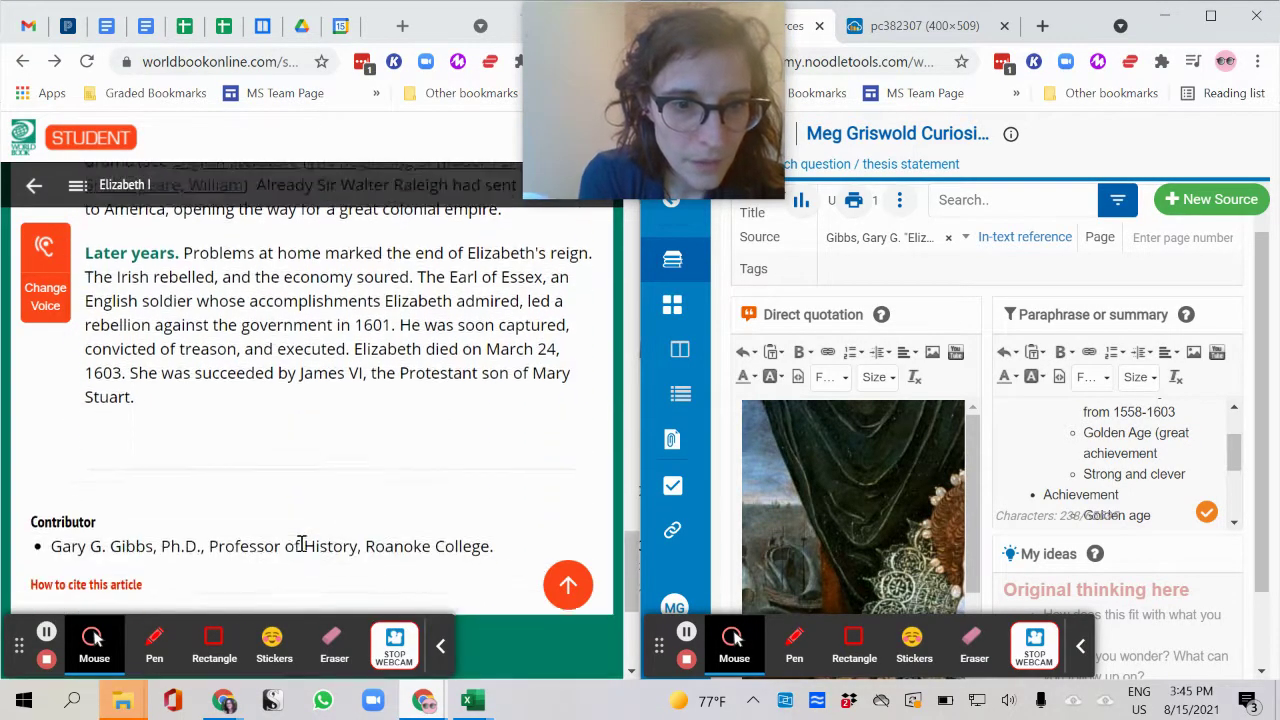
pyautogui.scroll(3, 301, 545)
pyautogui.scroll(-1, 301, 545)
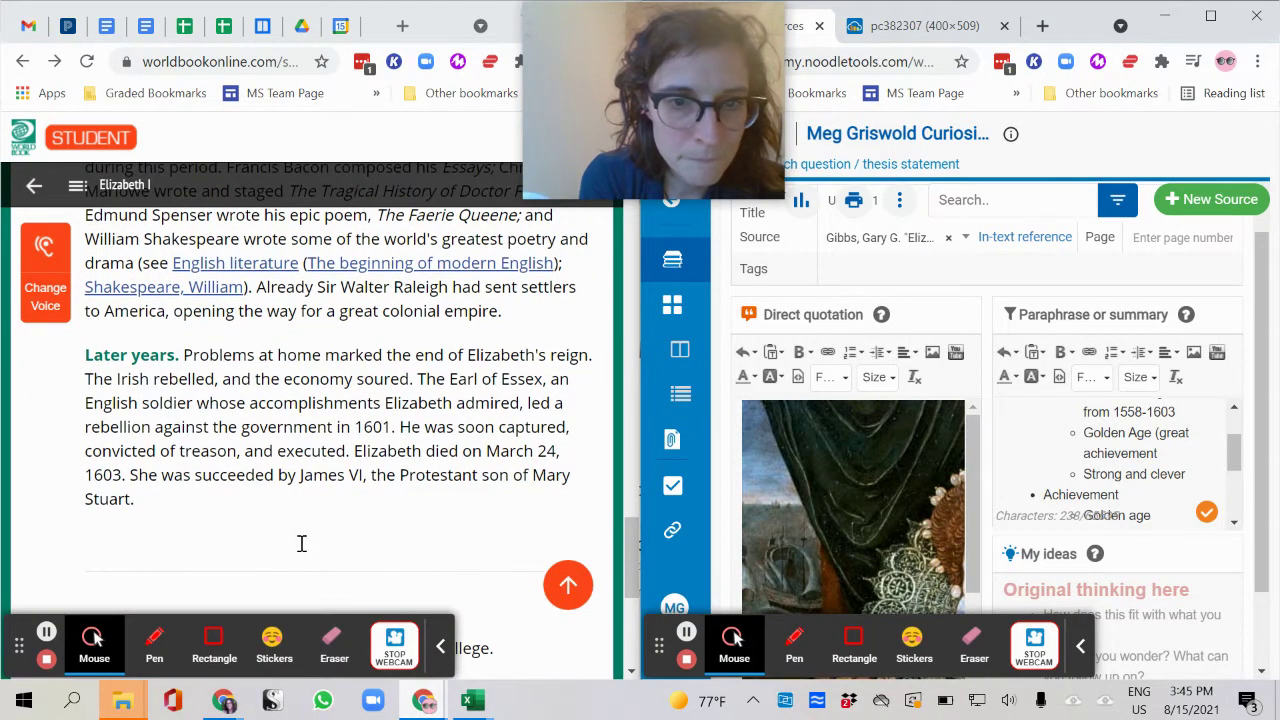
pyautogui.scroll(2, 378, 498)
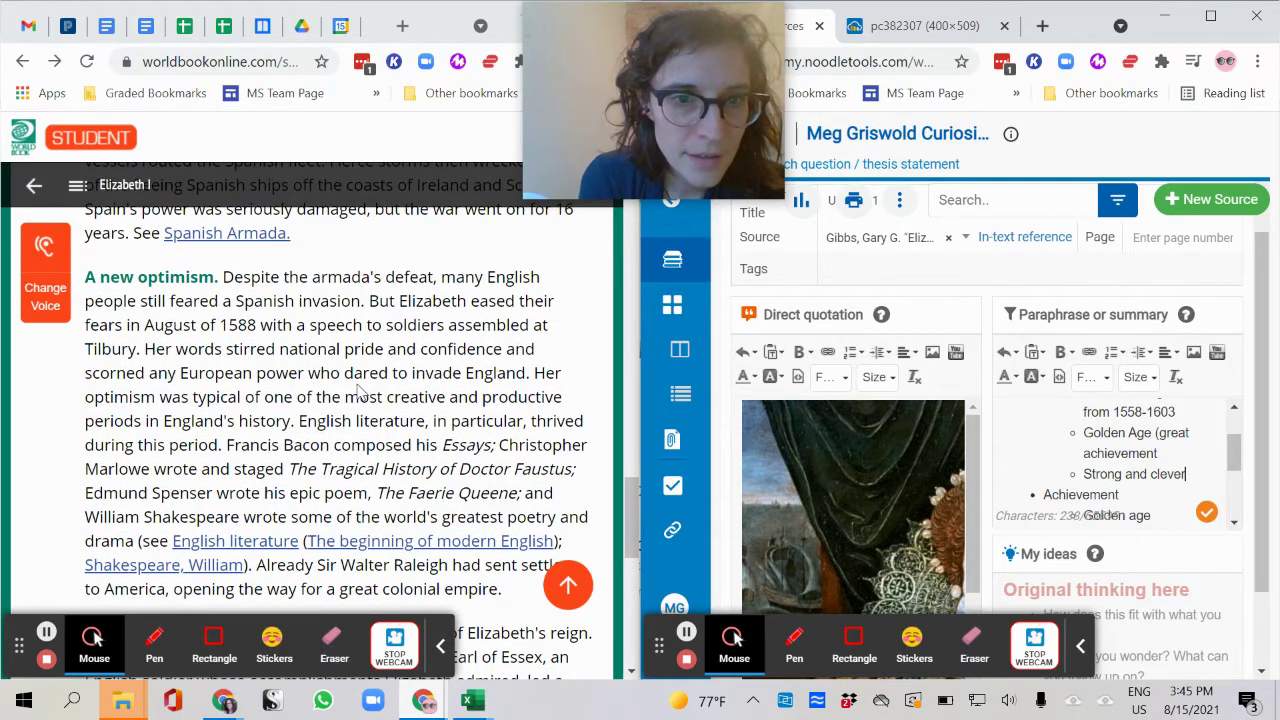
pyautogui.scroll(5, 360, 390)
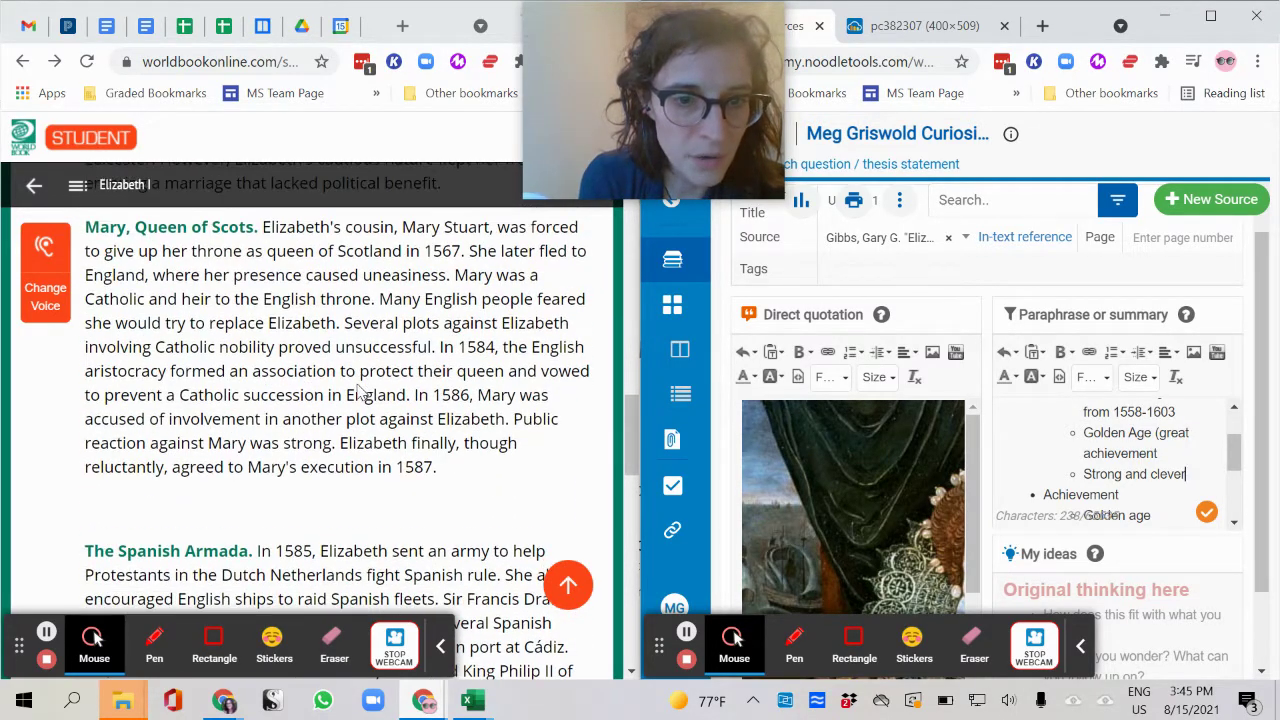
pyautogui.scroll(-2, 360, 390)
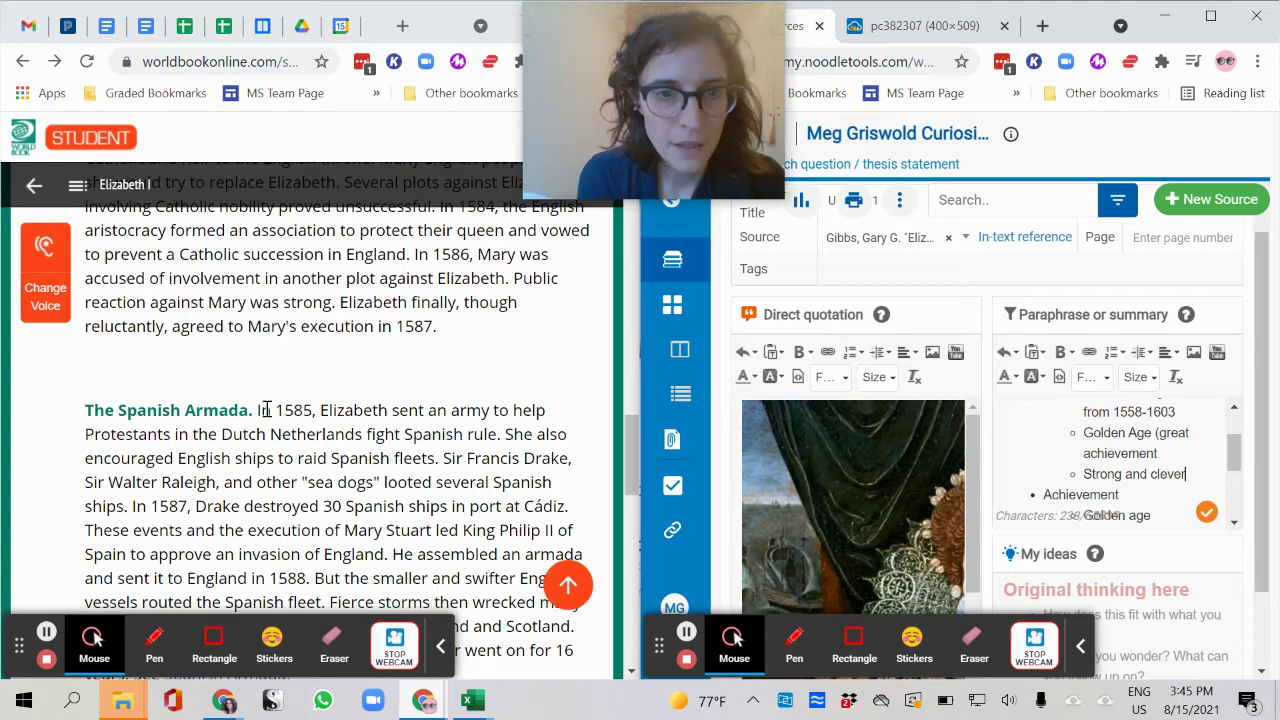
# Add the quotation "In 1585, Elizabeth sent an army to help Protestants in the Dutch Netherlands fight Spanish rule." below the portrait under Direct quotation.
pyautogui.click(258, 413)
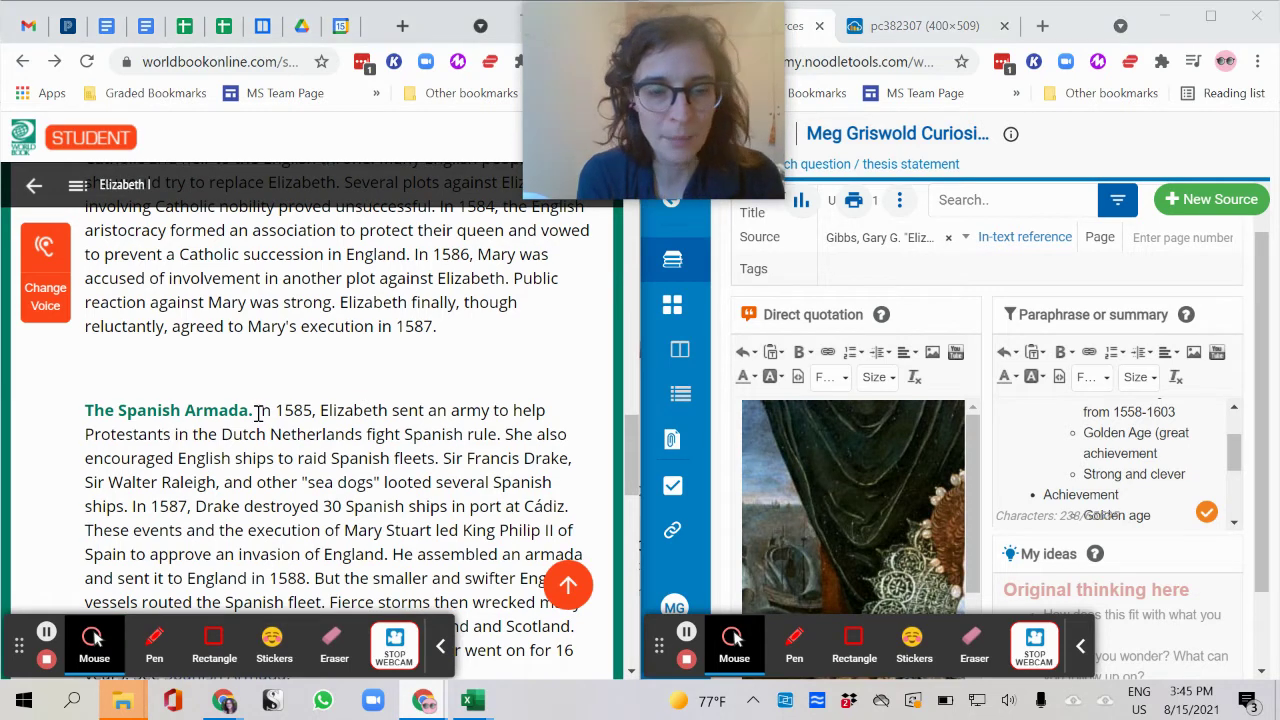
pyautogui.moveTo(258, 413); pyautogui.dragTo(505, 436)
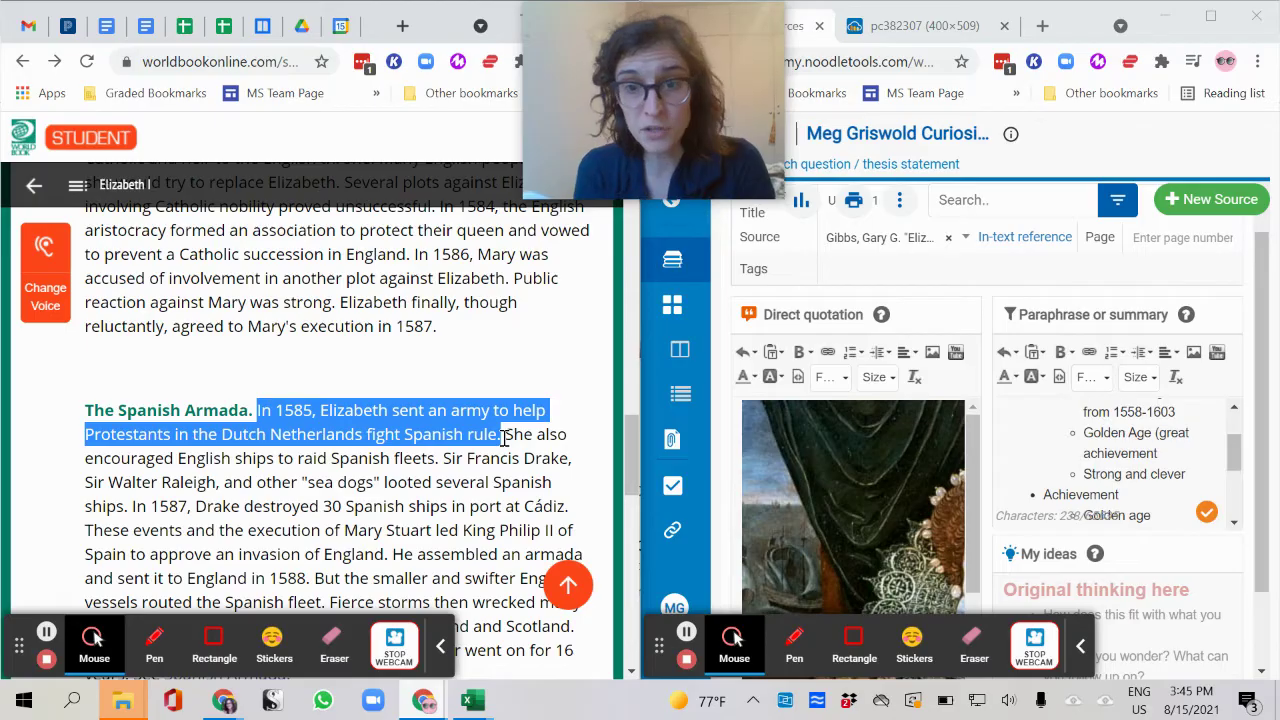
pyautogui.scroll(-5, 839, 502)
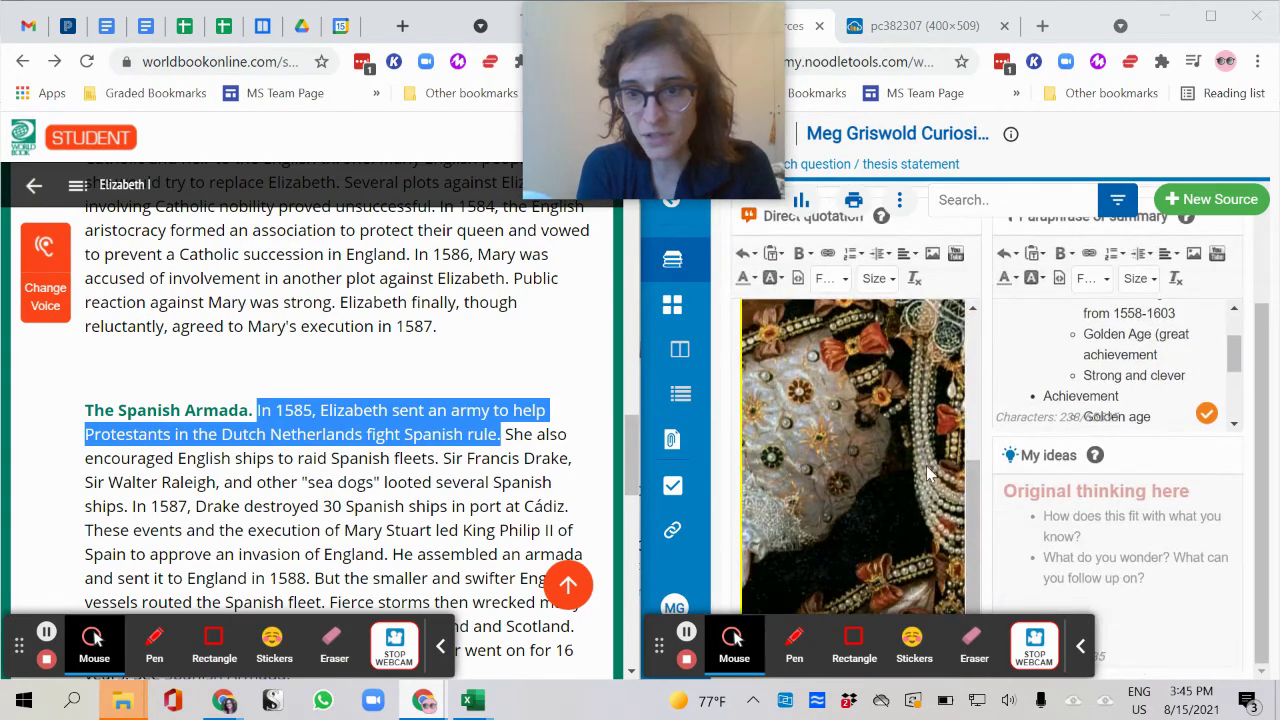
pyautogui.click(1080, 645)
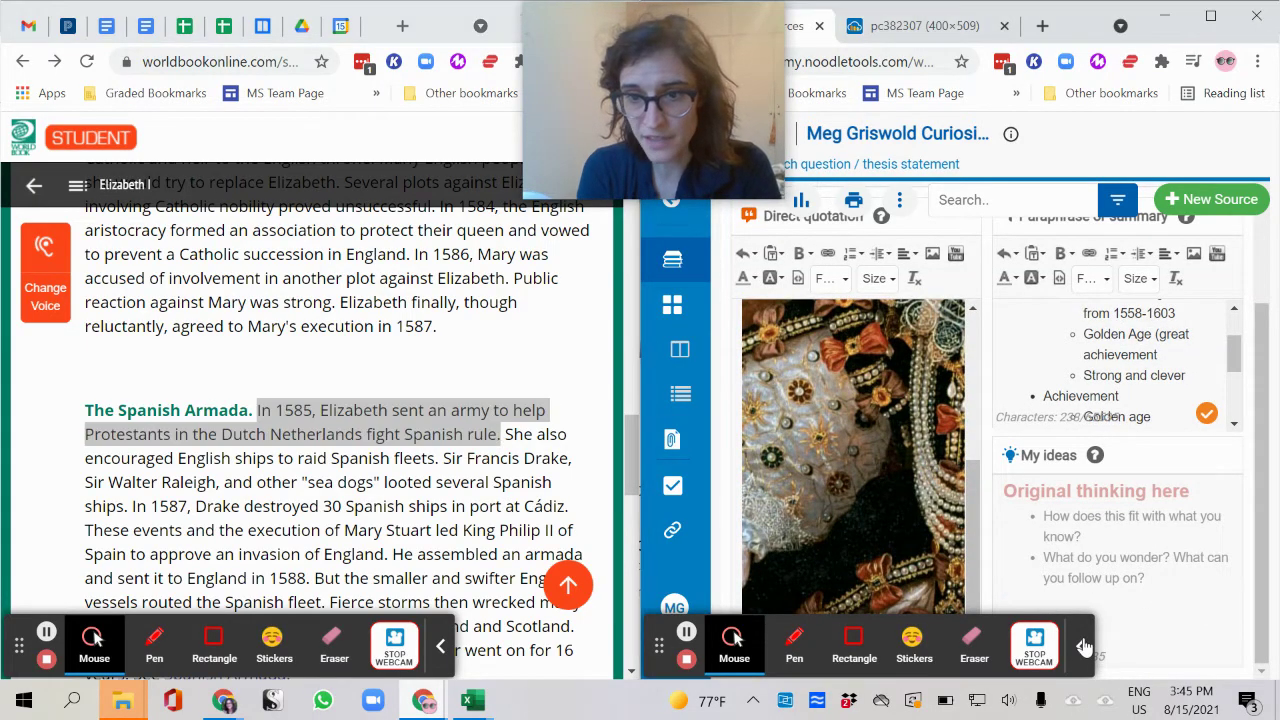
pyautogui.click(949, 600)
pyautogui.press('Return')
pyautogui.press('Return')
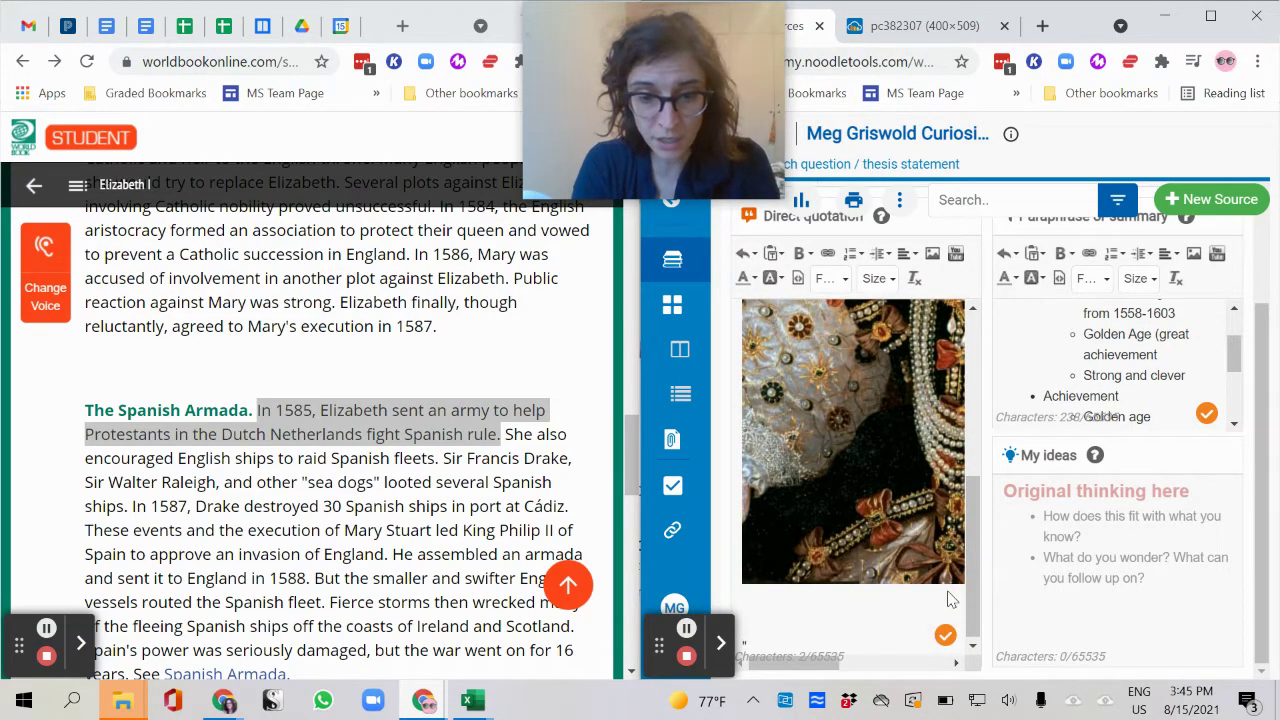
pyautogui.write('"In 1585, Elizabeth sent an army to help Protestants in the Dutch Netherlands fight Spanish rule."')
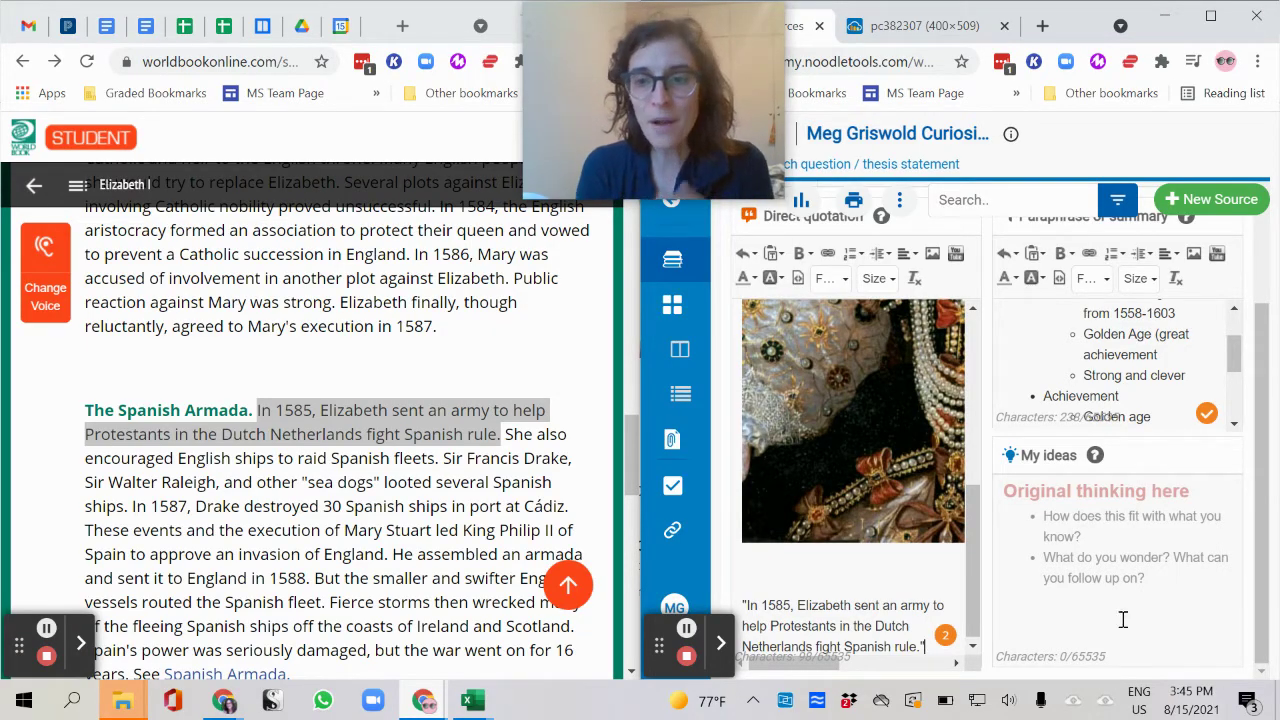
# Write three "I want to know more about" sentences under My ideas, covering "the Spanish Armada", "her speeches" and "how she never got married".
pyautogui.click(1088, 578)
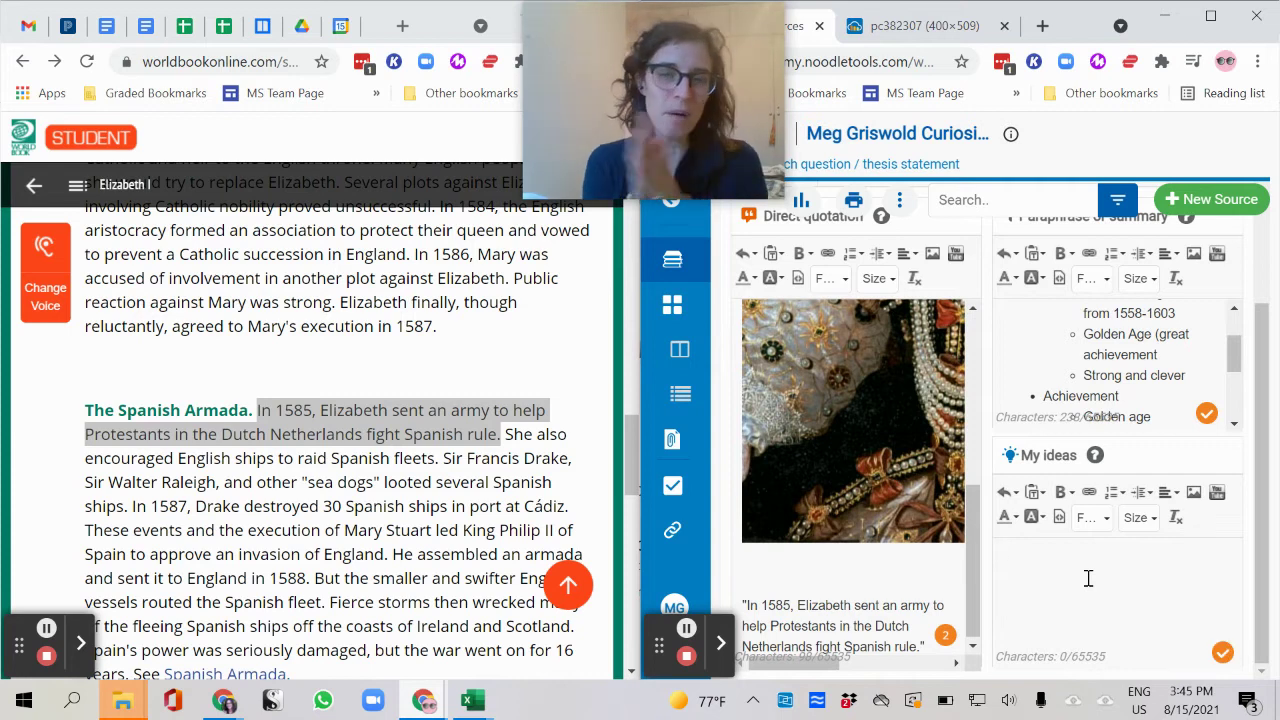
pyautogui.write('I wan t')
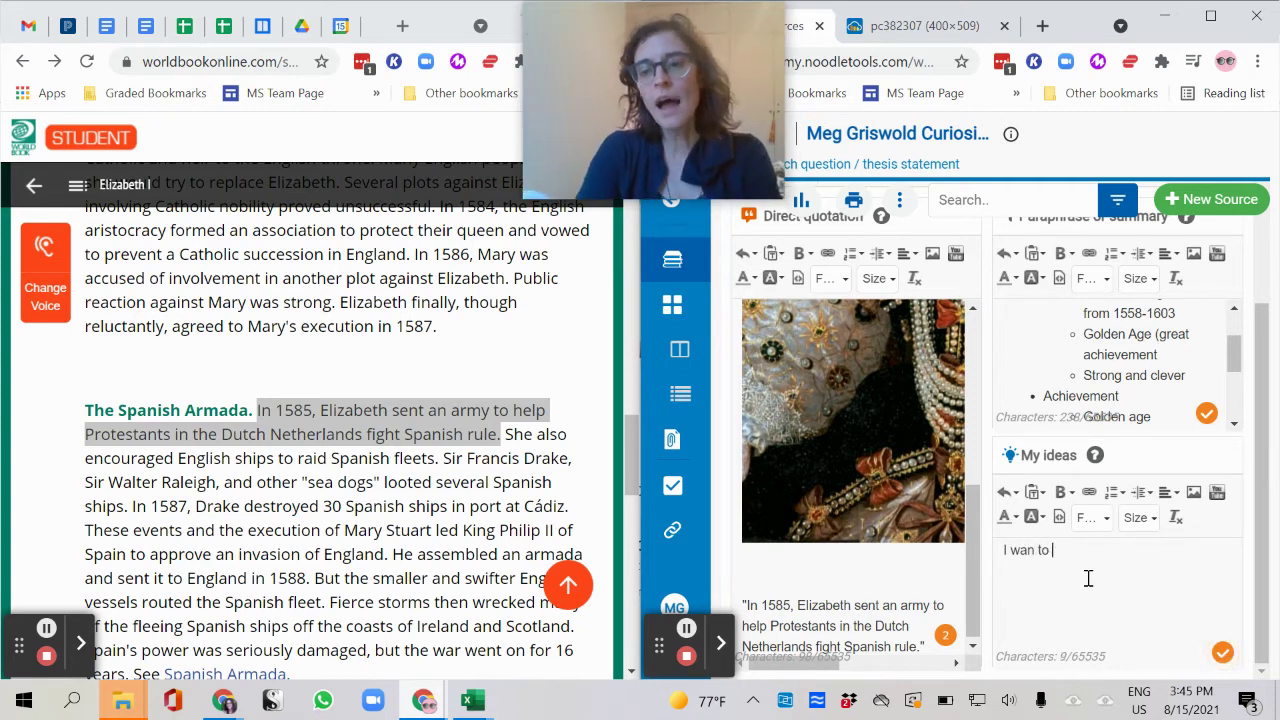
pyautogui.write('to know m')
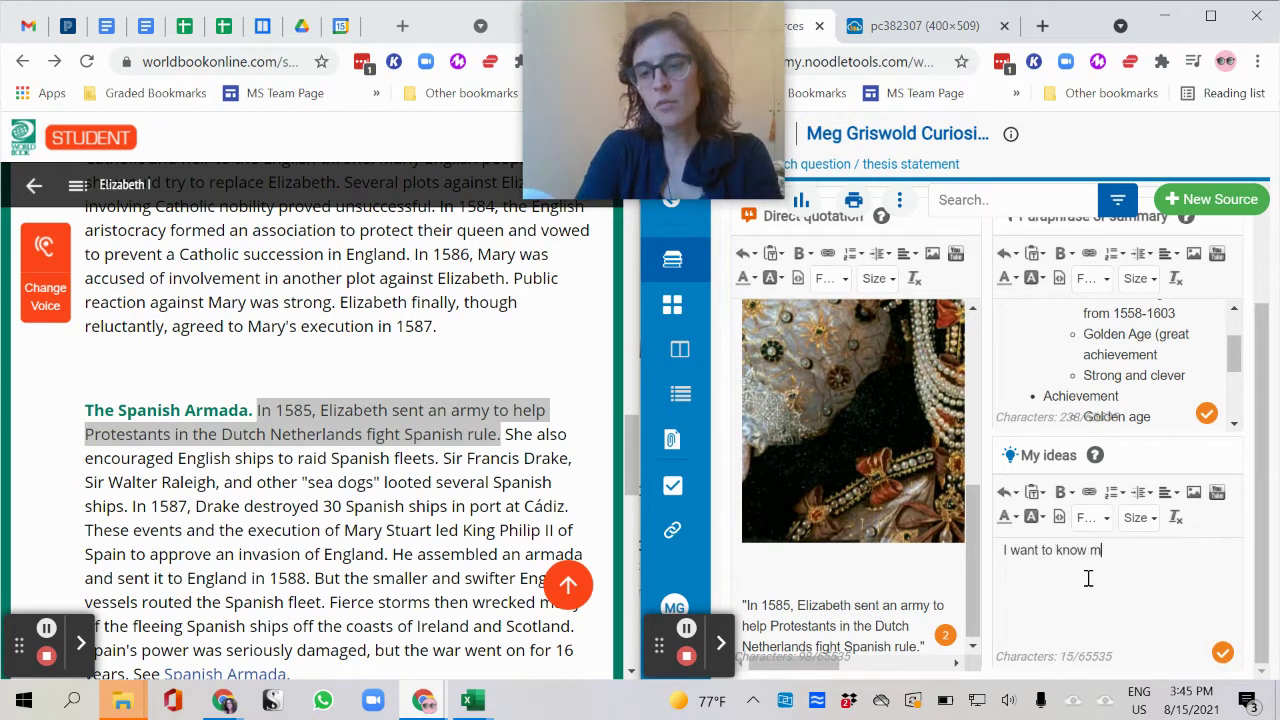
pyautogui.write('ore about the Spanish')
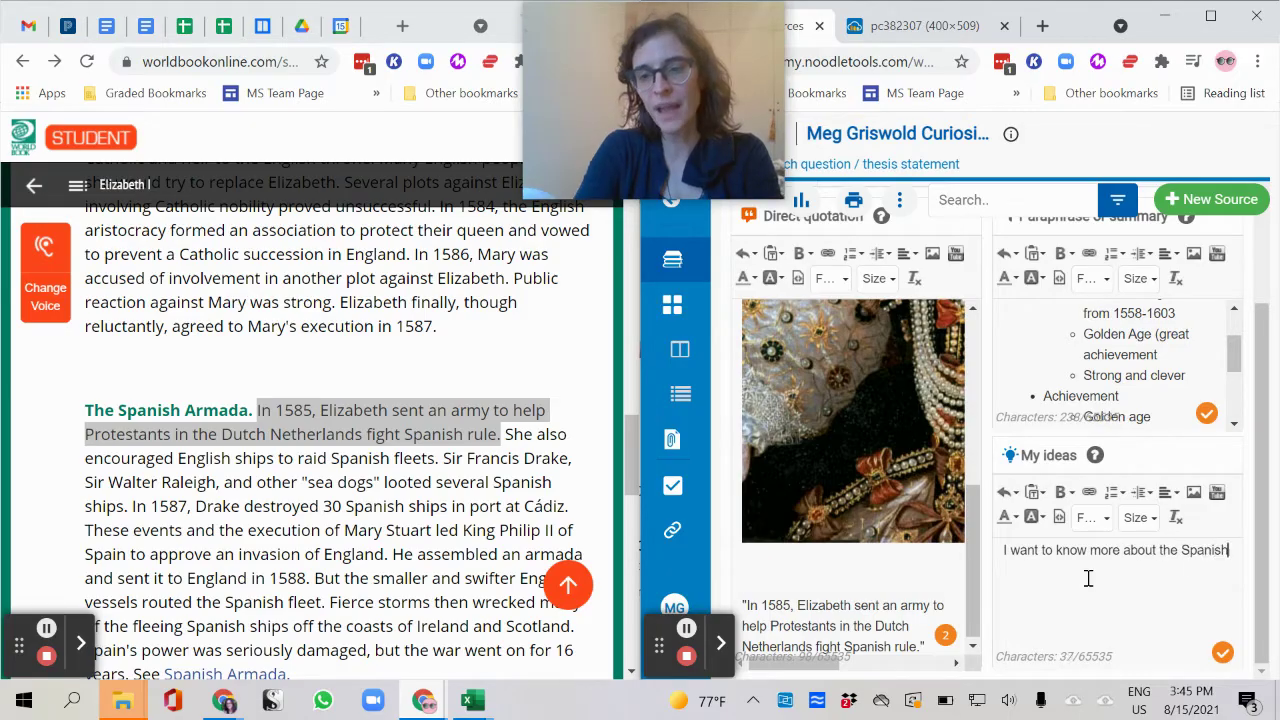
pyautogui.write(' Armada.  I w')
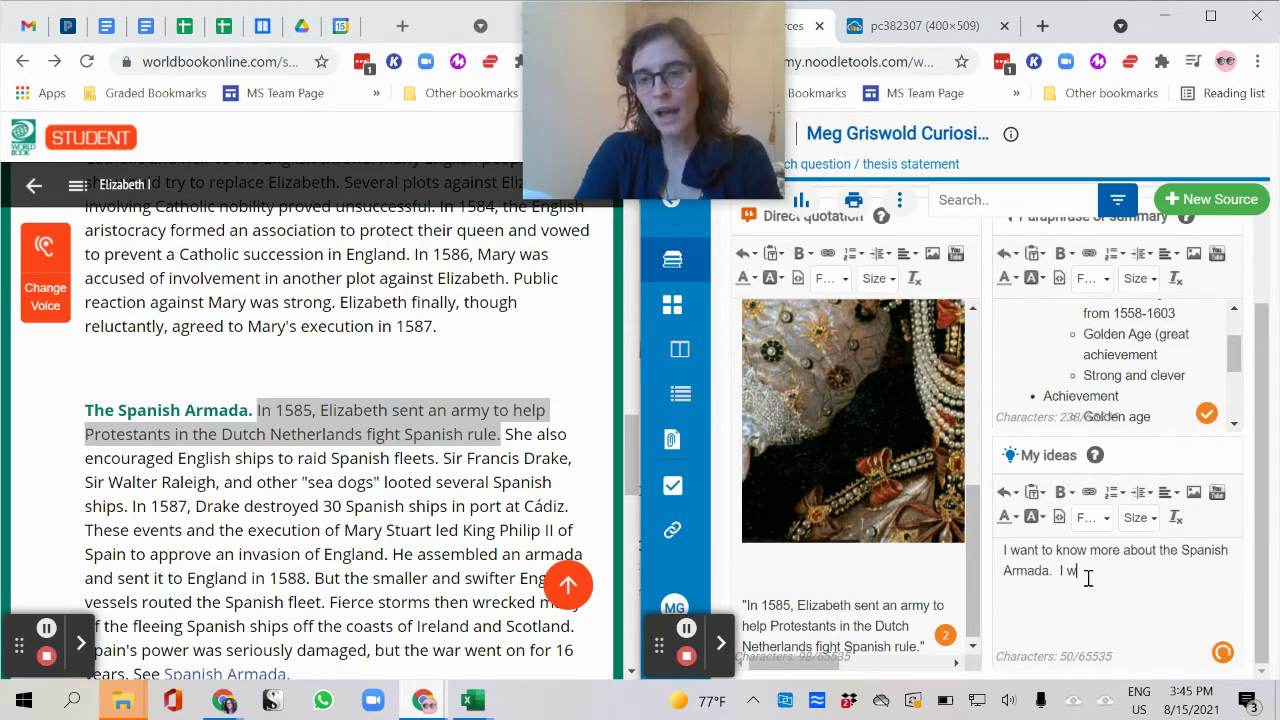
pyautogui.write('ant to know more about ')
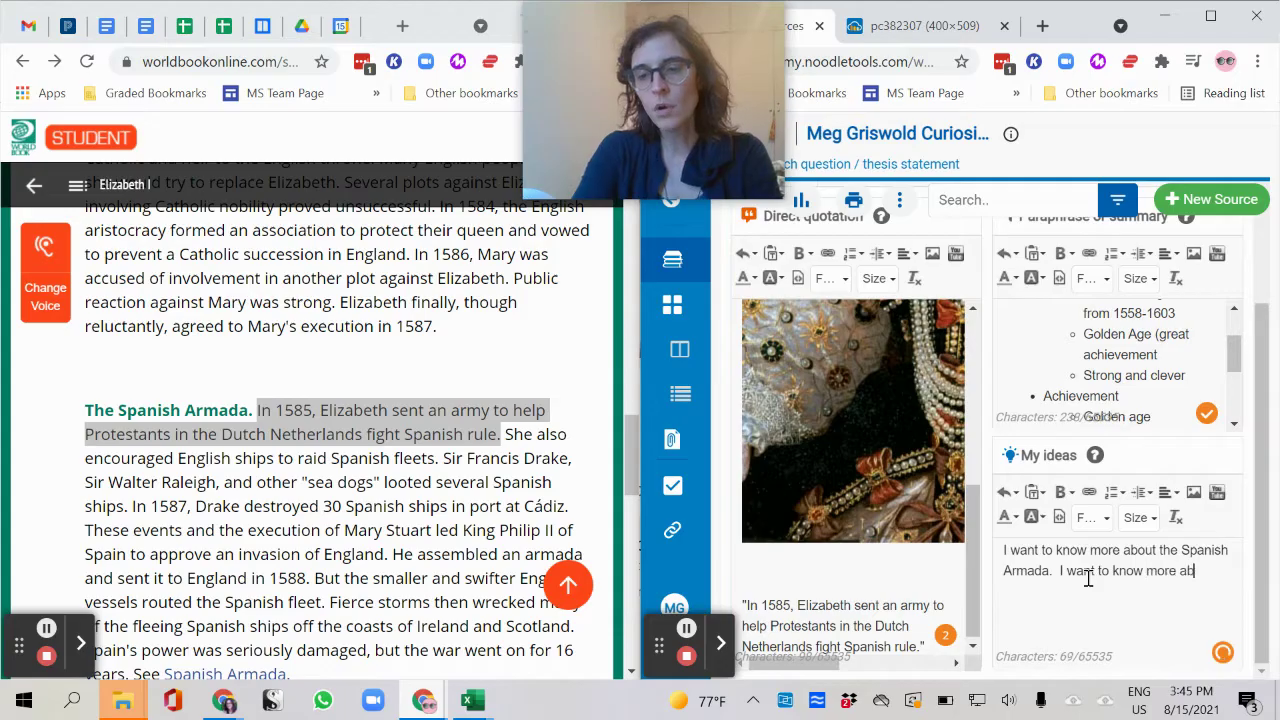
pyautogui.write('her speech')
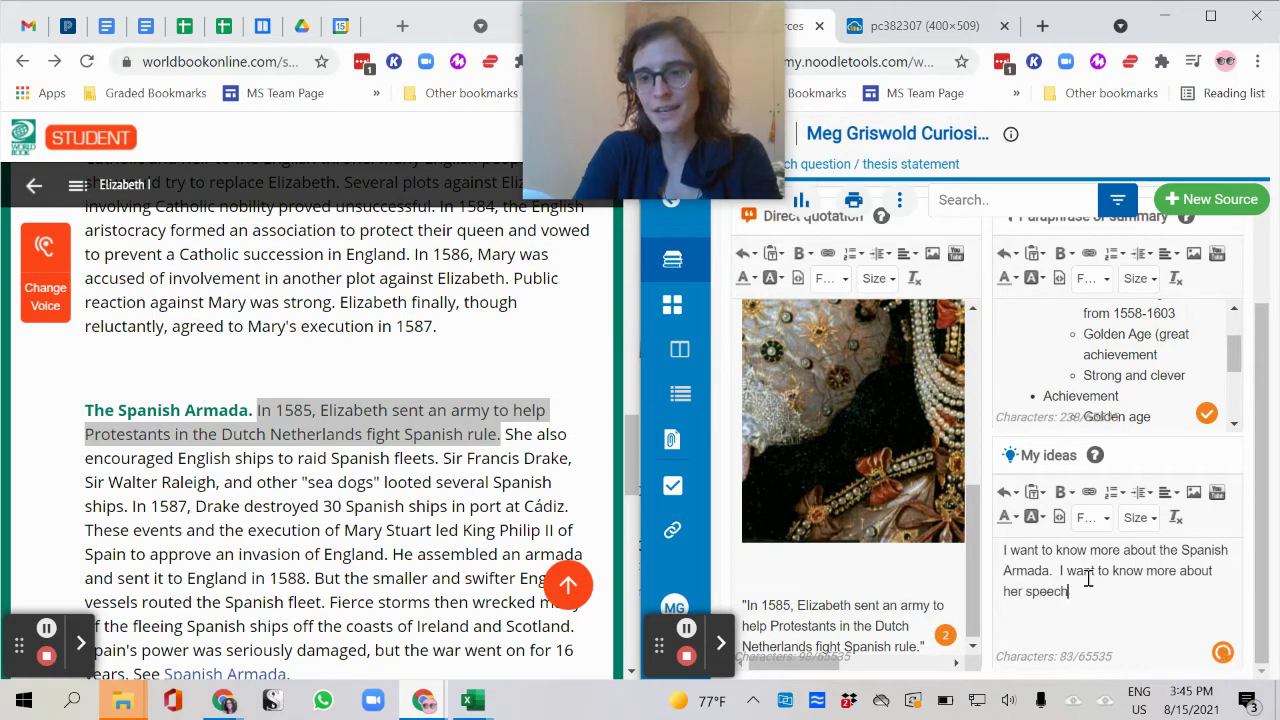
pyautogui.write('es. I want to kn')
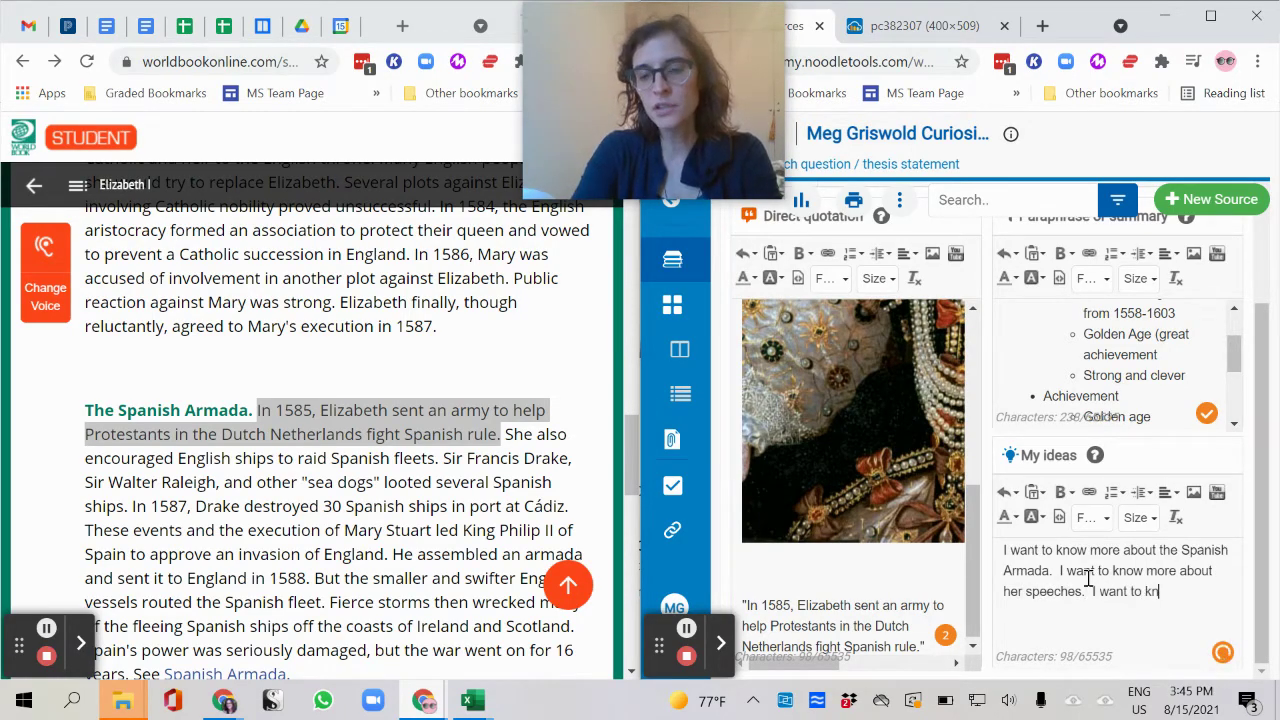
pyautogui.write('ow more about how she ')
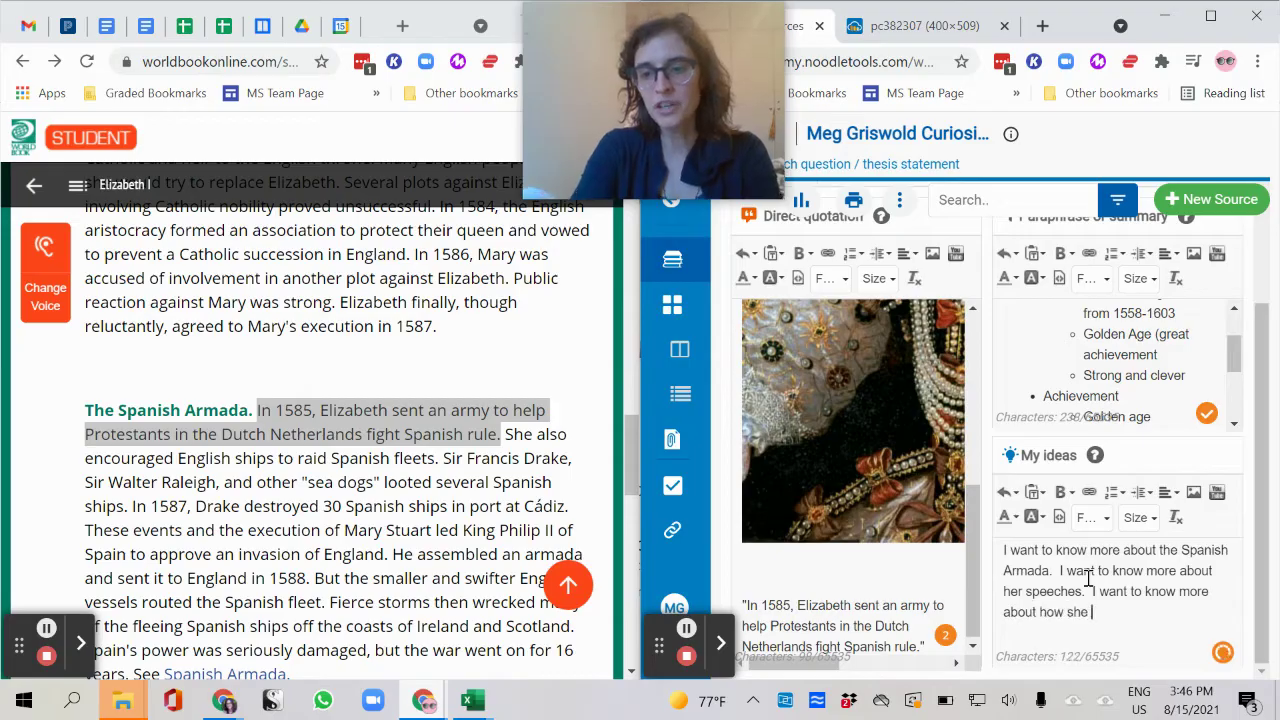
pyautogui.write('never got married.')
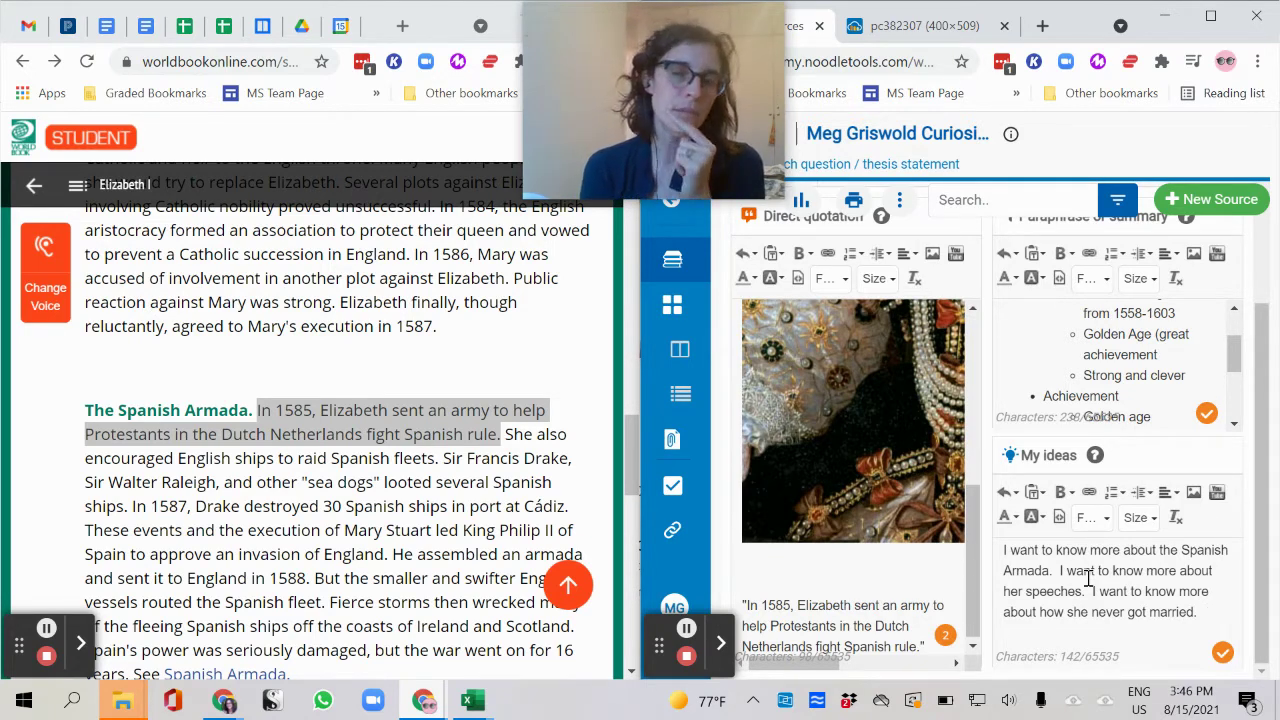
# Add a new paragraph under My ideas reading "Use the images from this in my presentation.".
pyautogui.press('Return')
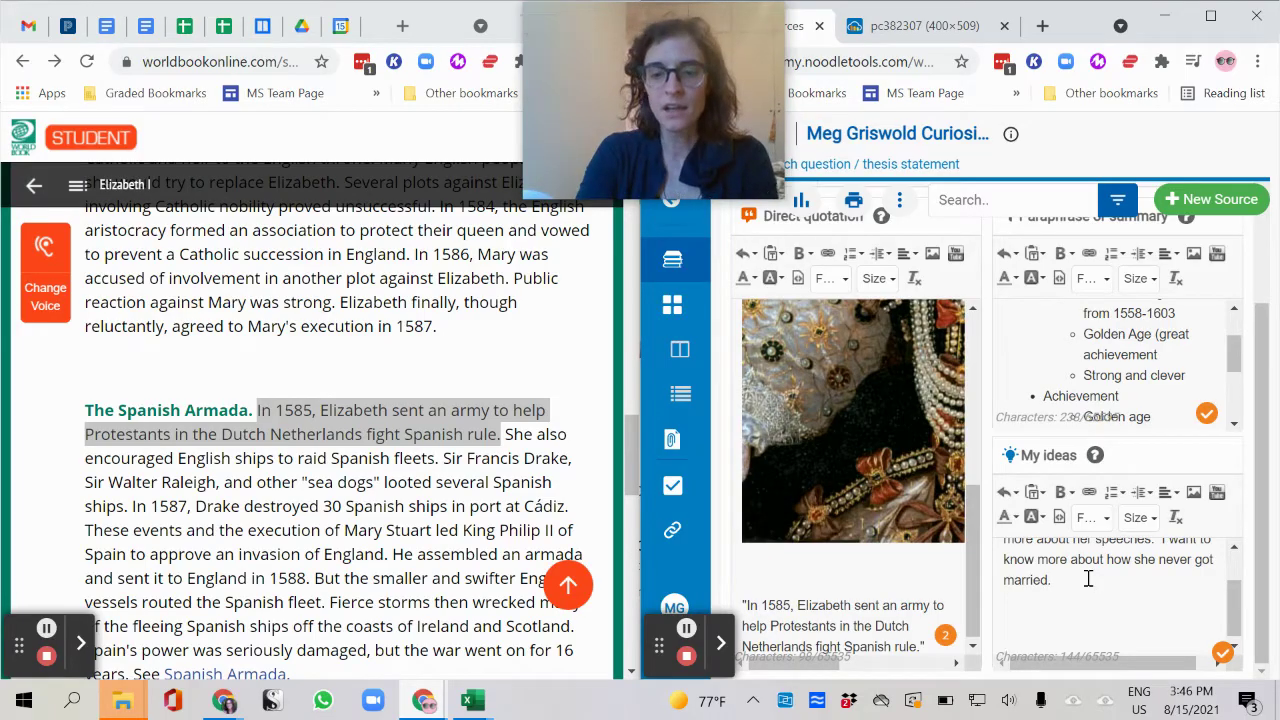
pyautogui.write('Use the')
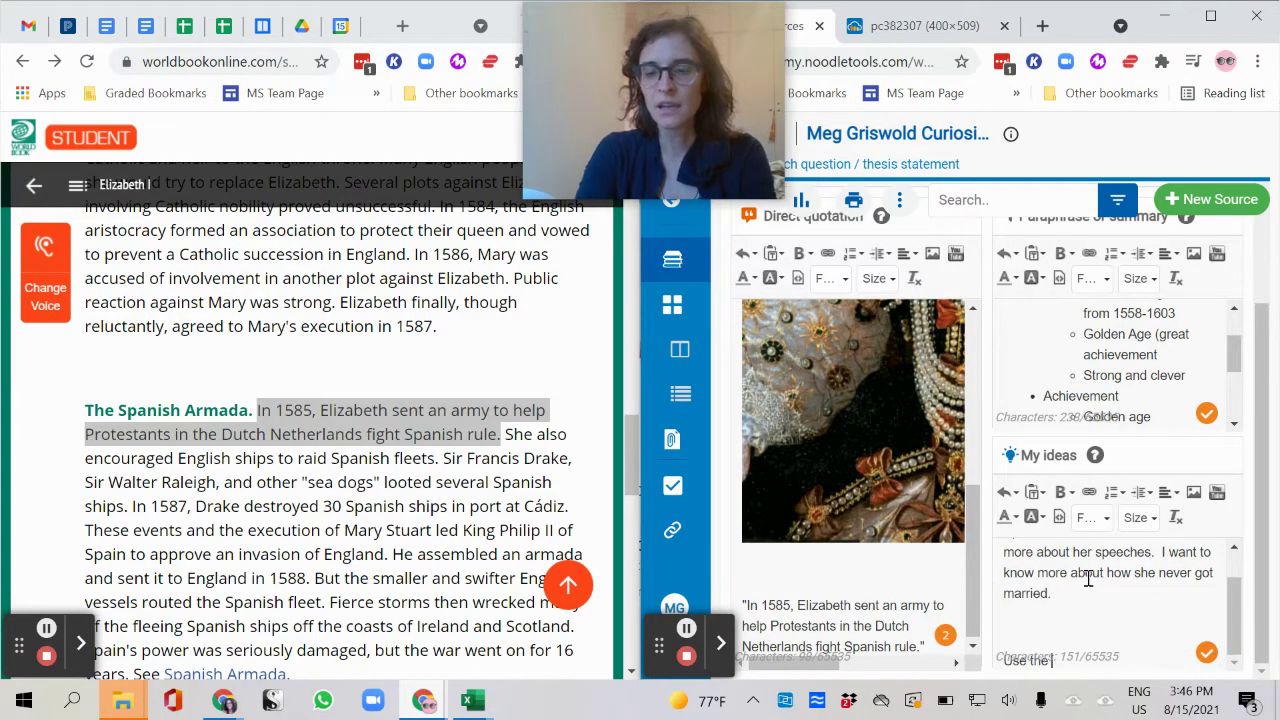
pyautogui.write(' images from thi')
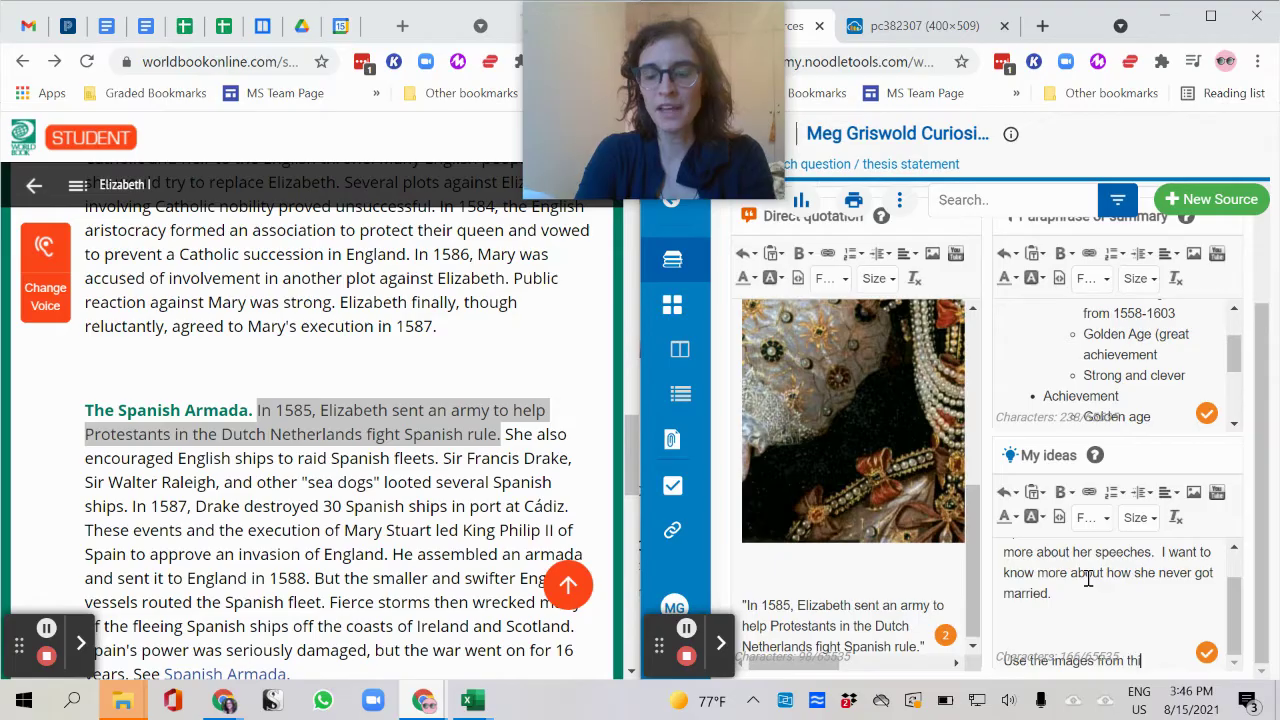
pyautogui.write('s in my presentation.')
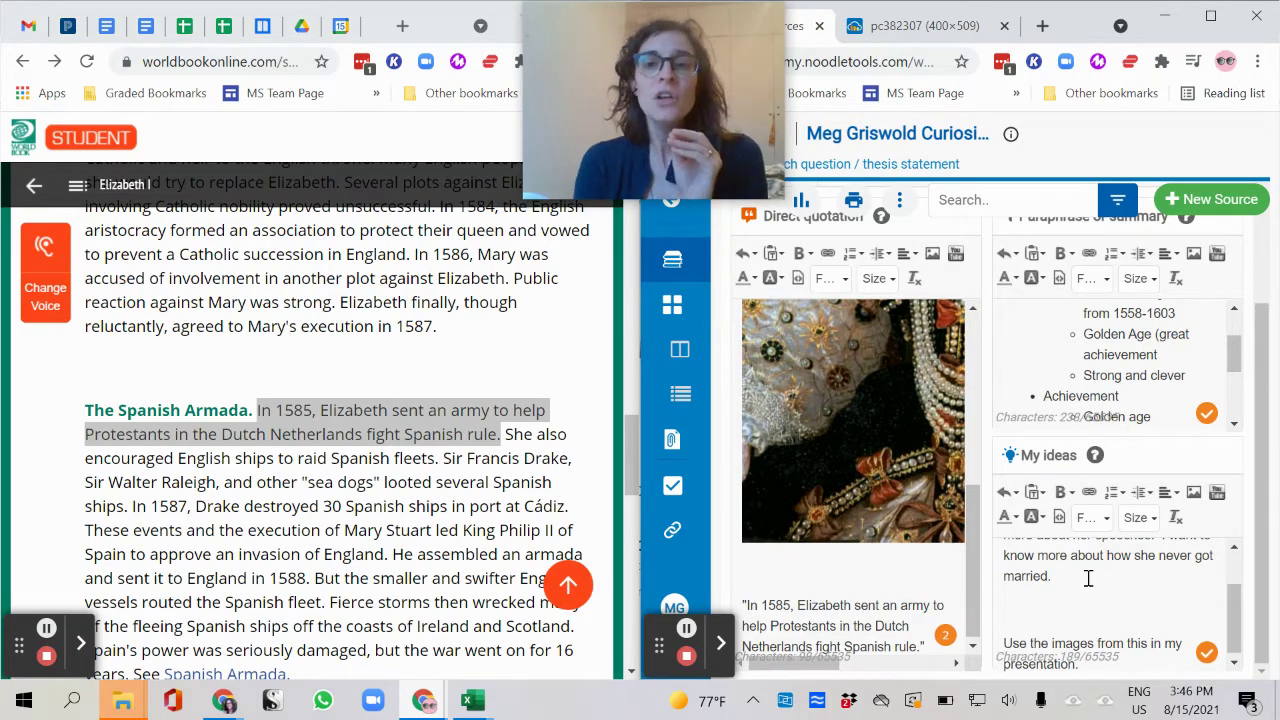
# Enlarge the notecard's browser window to full screen, then save and close the notecard.
pyautogui.scroll(6, 1083, 614)
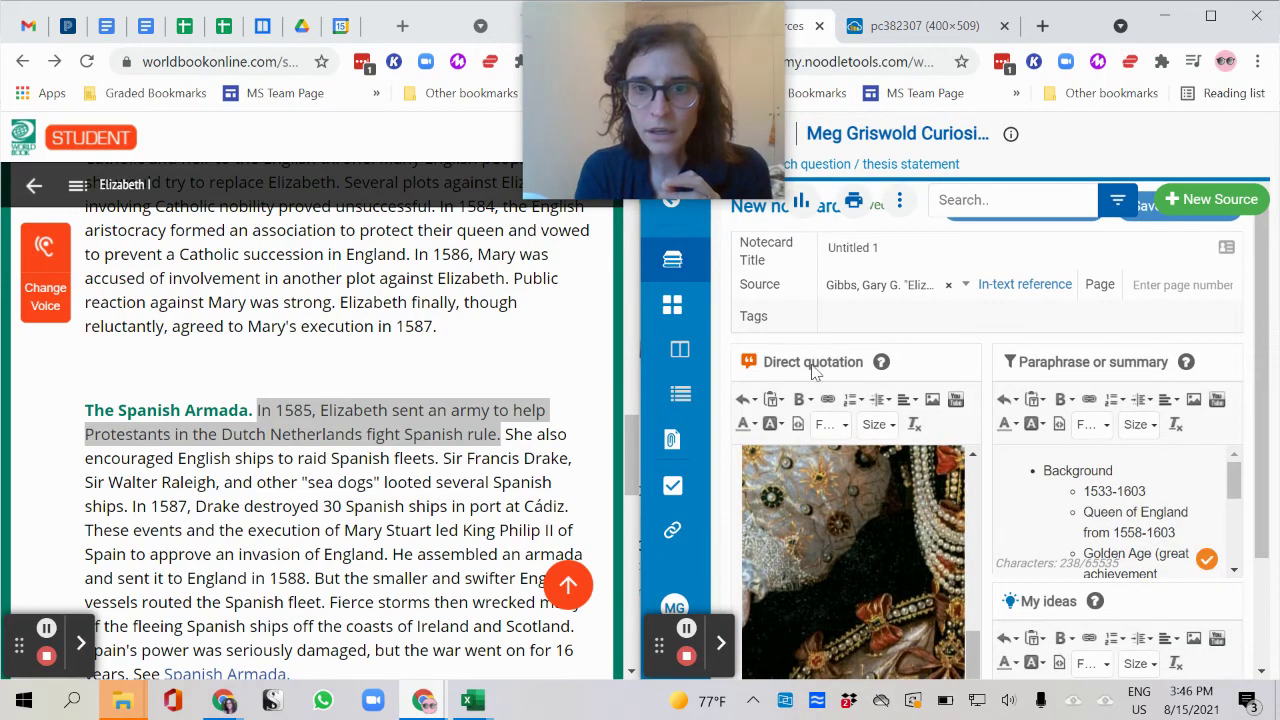
pyautogui.click(1223, 28)
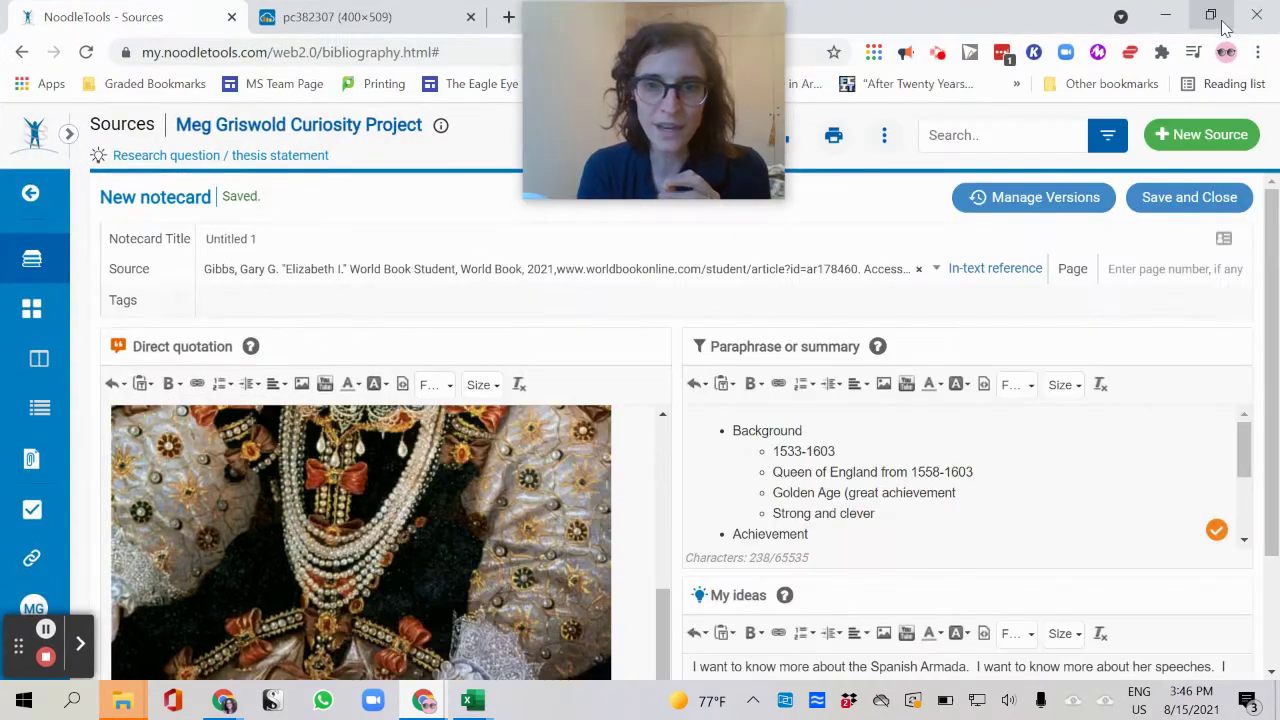
pyautogui.click(1158, 202)
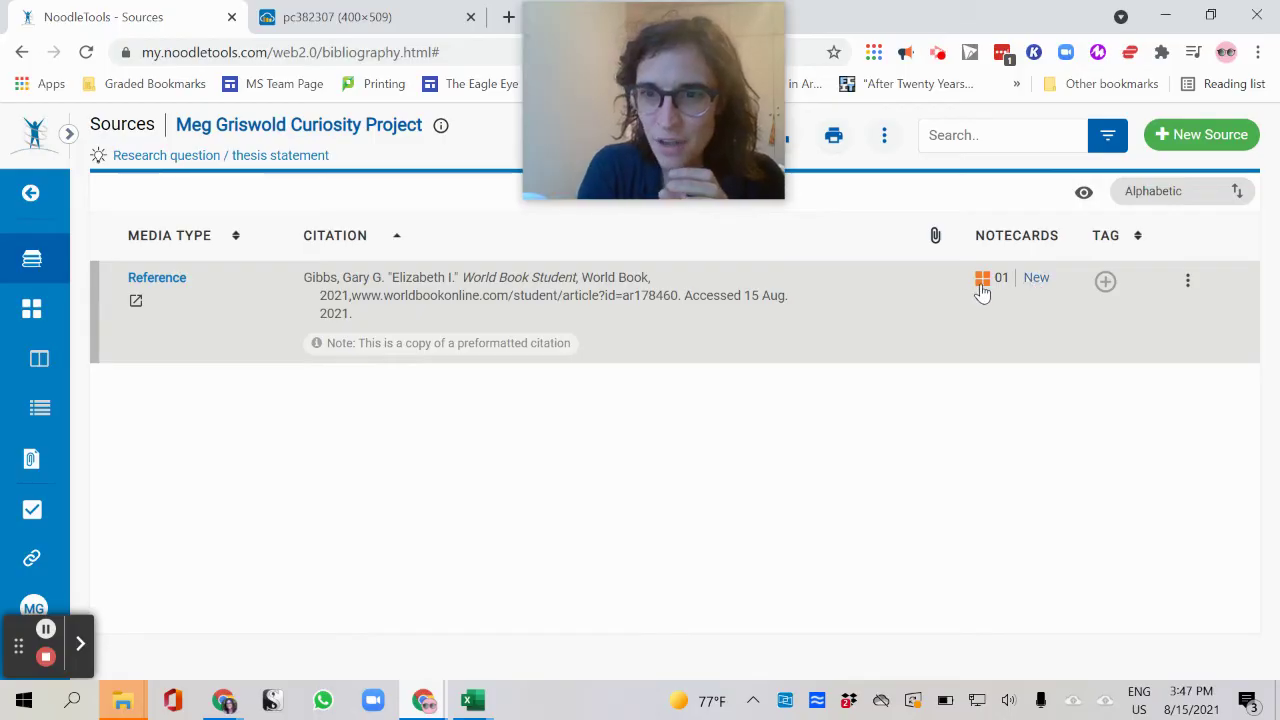
# Review the saved notecard attached to the Elizabeth I source and reopen it for editing.
pyautogui.click(983, 290)
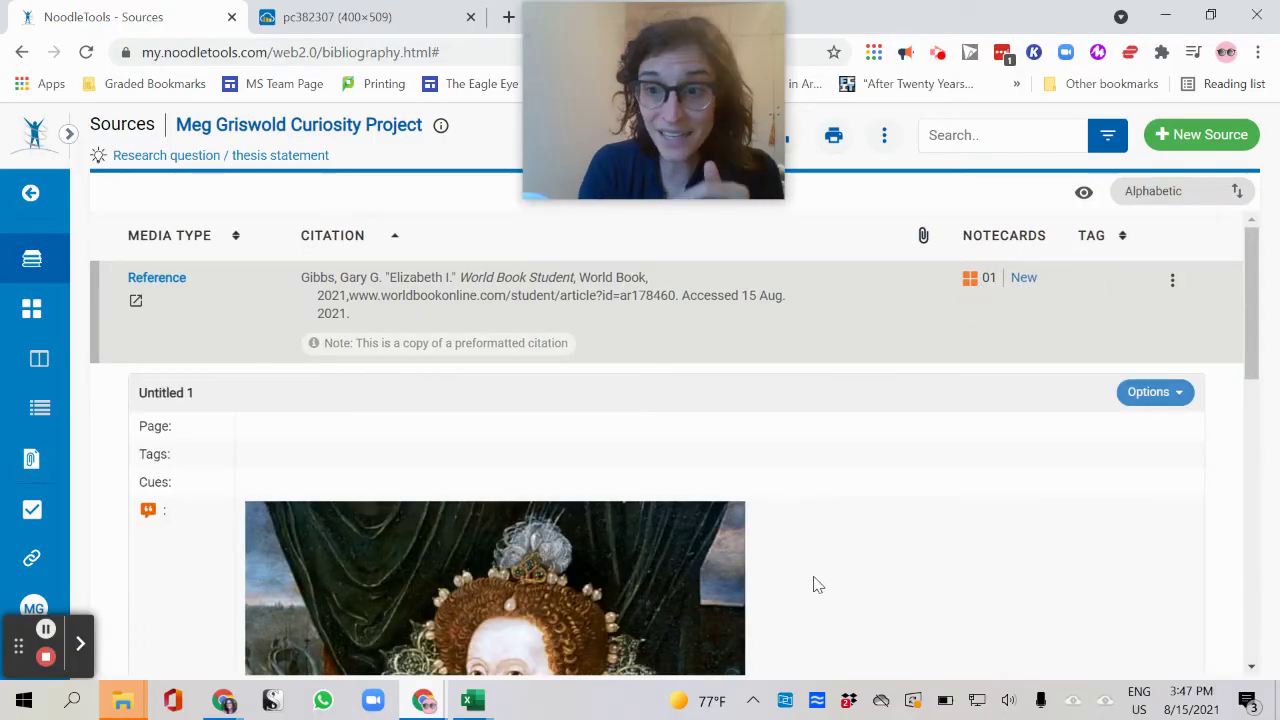
pyautogui.scroll(-7, 815, 585)
pyautogui.scroll(1, 815, 585)
pyautogui.scroll(6, 815, 585)
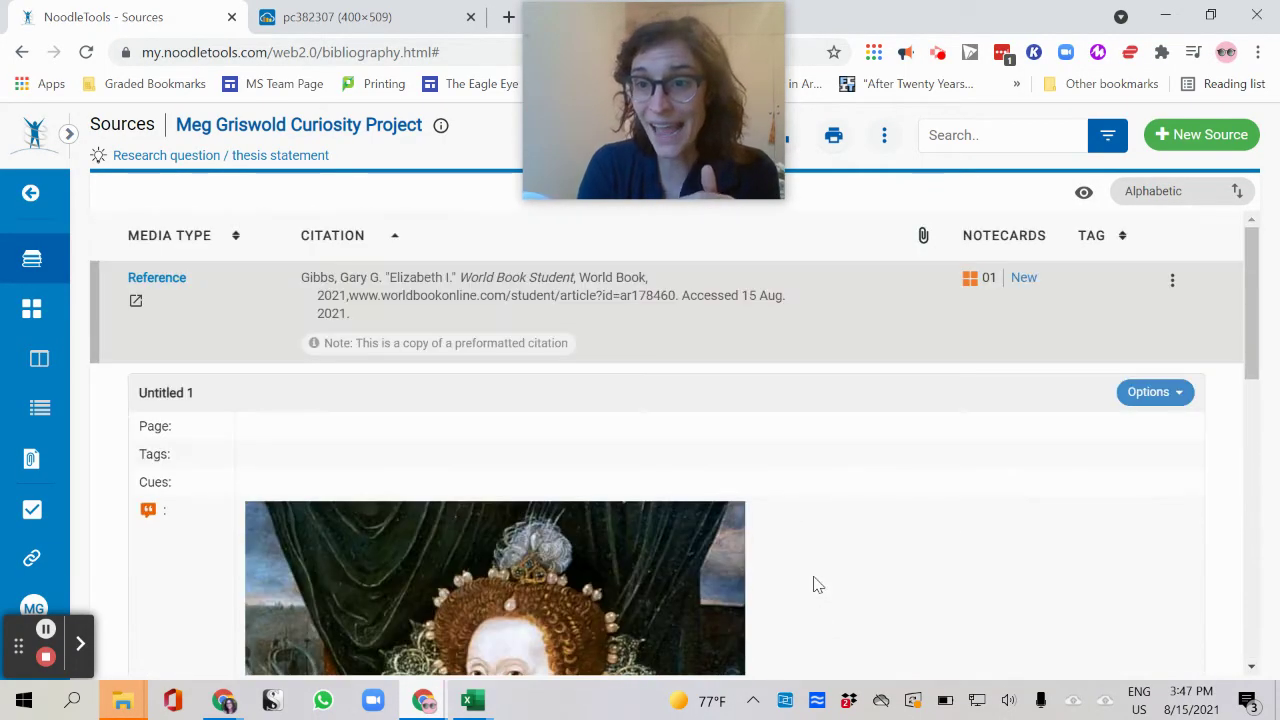
pyautogui.click(1175, 397)
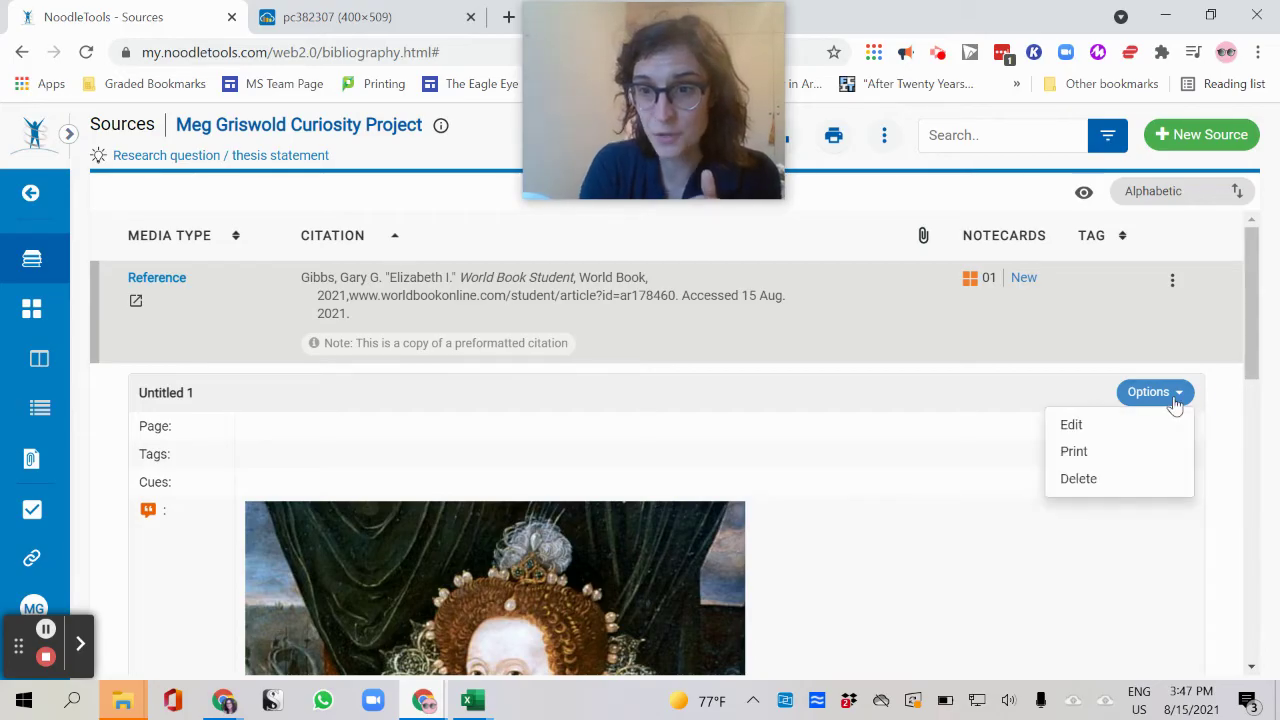
pyautogui.click(1071, 425)
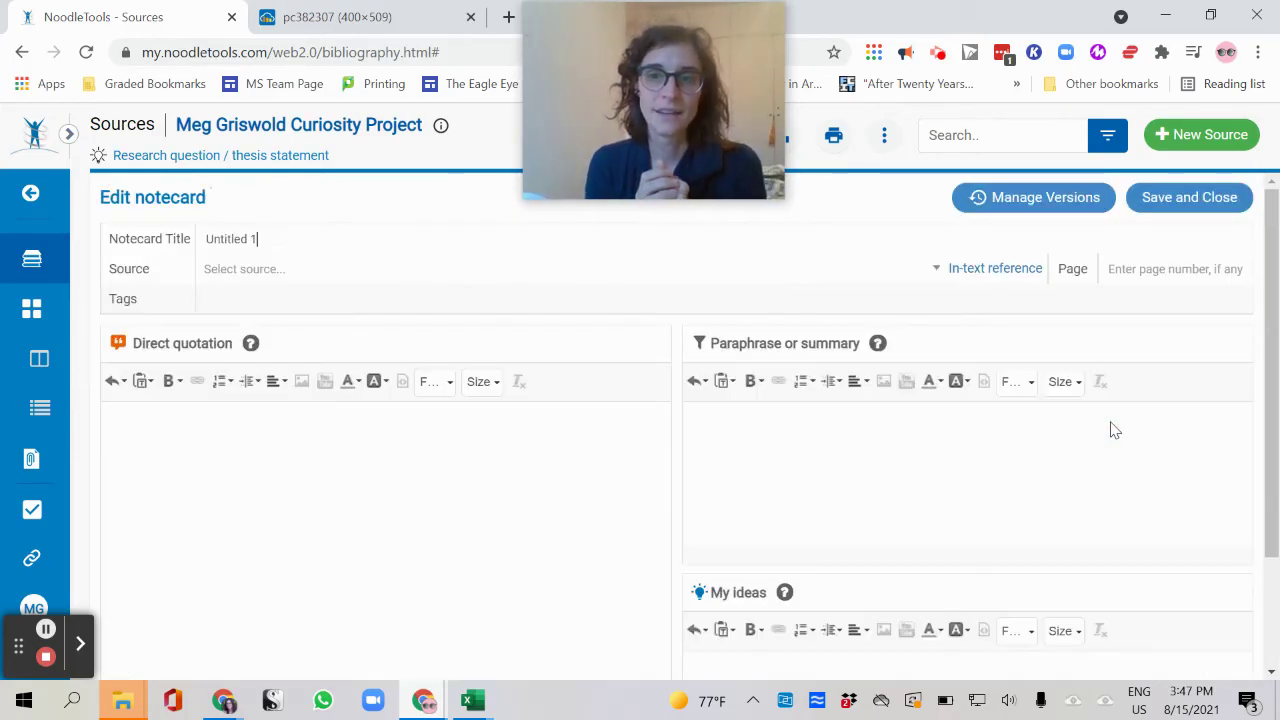